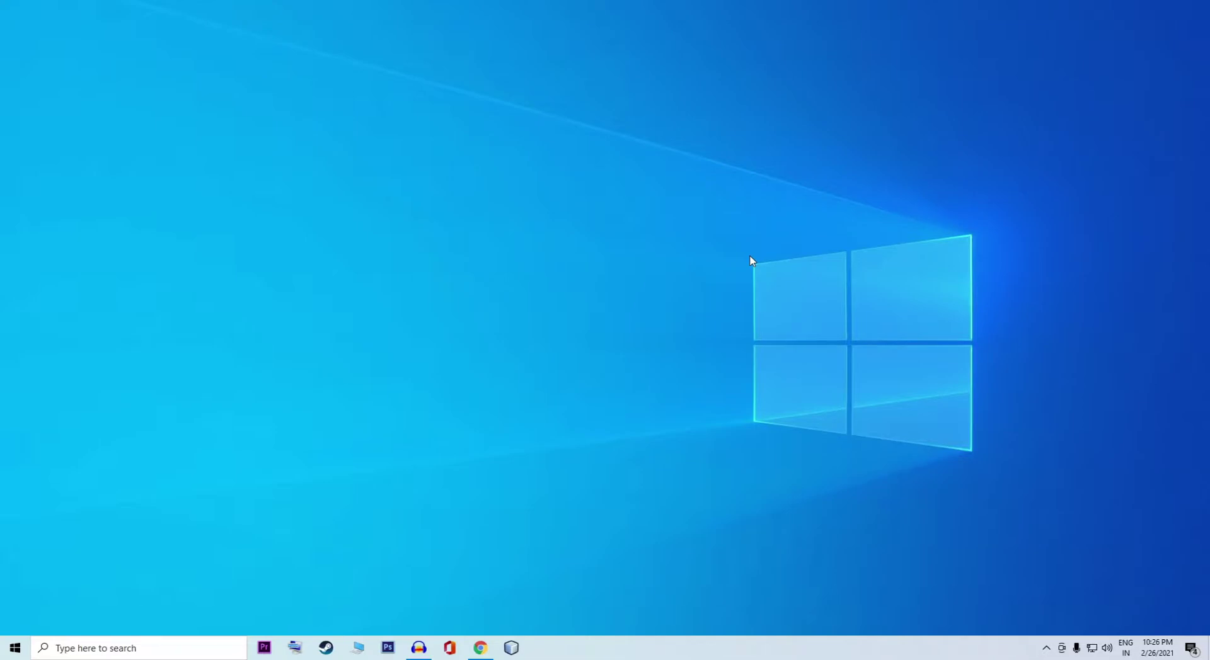
# - Launch Excel 2010 from the Windows Start search to get a blank Book1 workbook
pyautogui.press('super')
pyautogui.write('e')
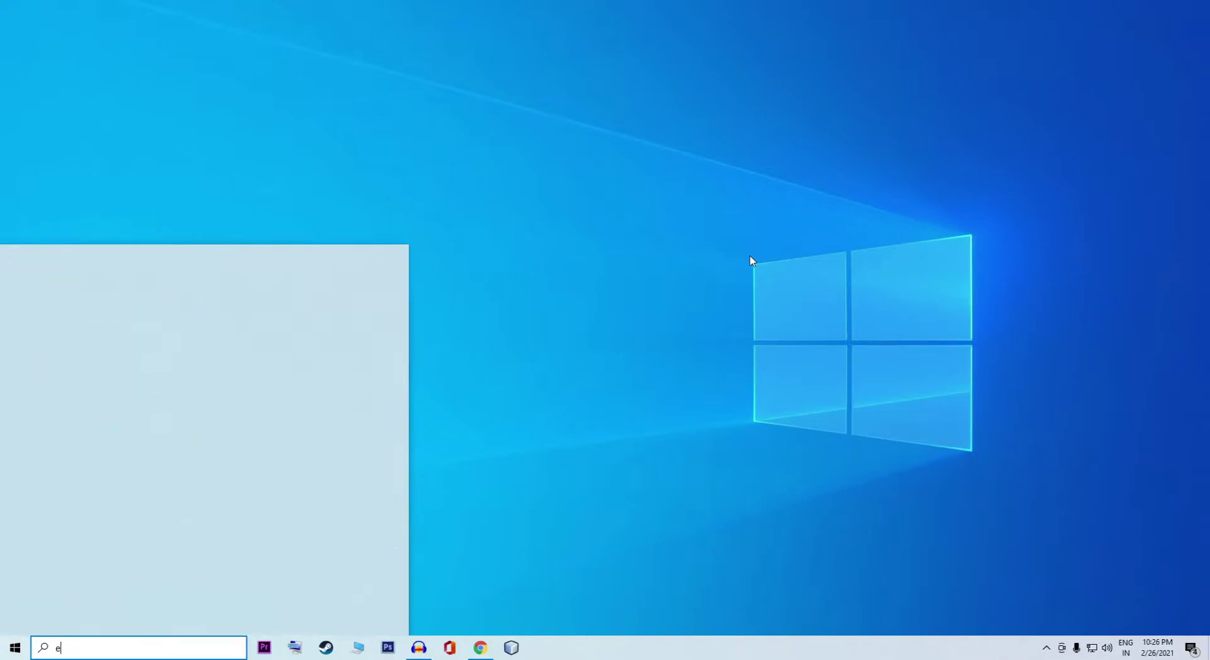
pyautogui.press('Return')
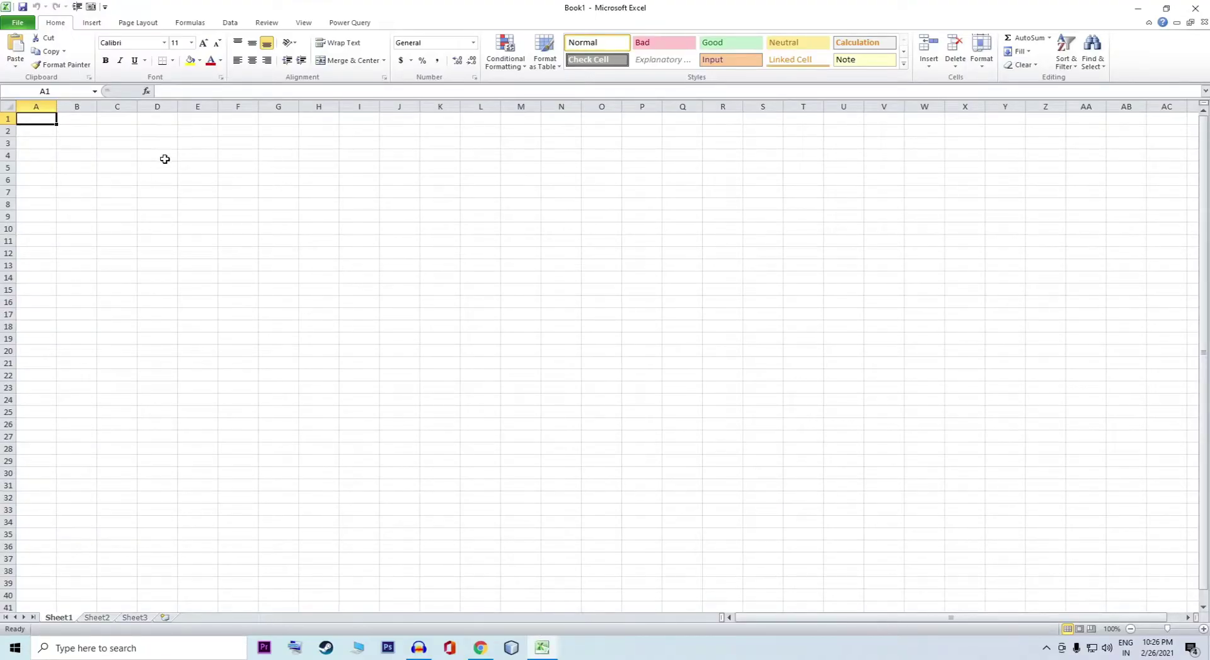
# - Type headings da, dd, dd, dd, ddasd, dsd, das and adad across A1:H1
pyautogui.write('da')
pyautogui.click(65, 119)
pyautogui.write('dd')
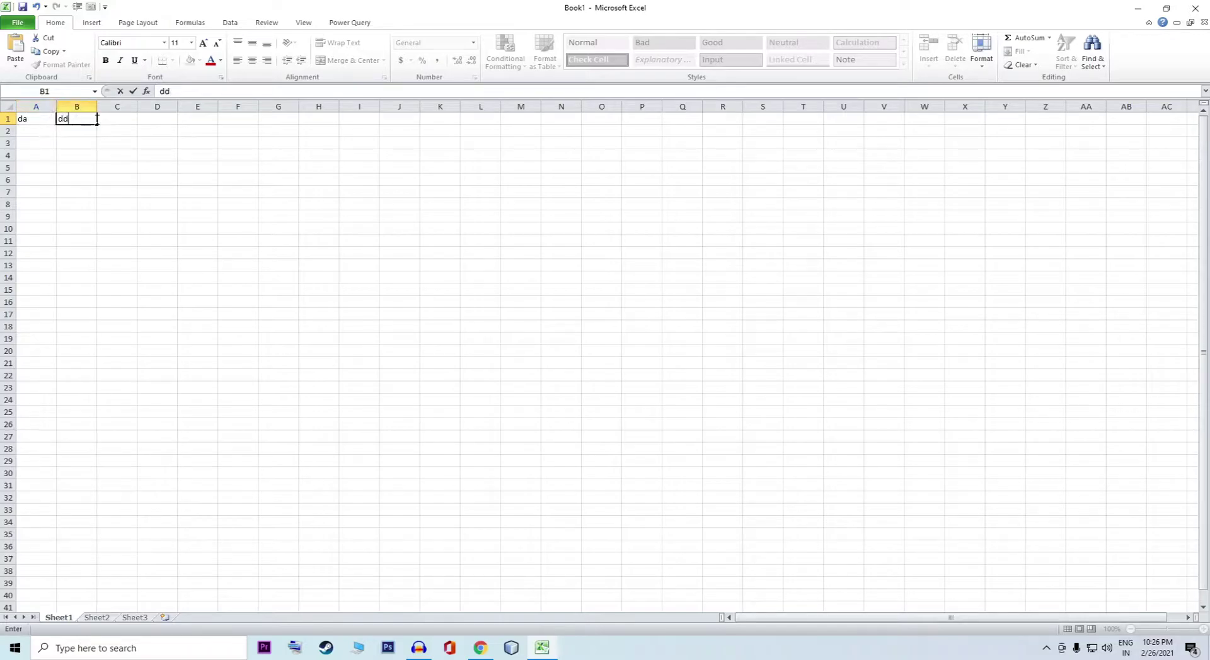
pyautogui.click(102, 120)
pyautogui.write('dd')
pyautogui.click(144, 120)
pyautogui.write('dd')
pyautogui.click(189, 120)
pyautogui.write('d')
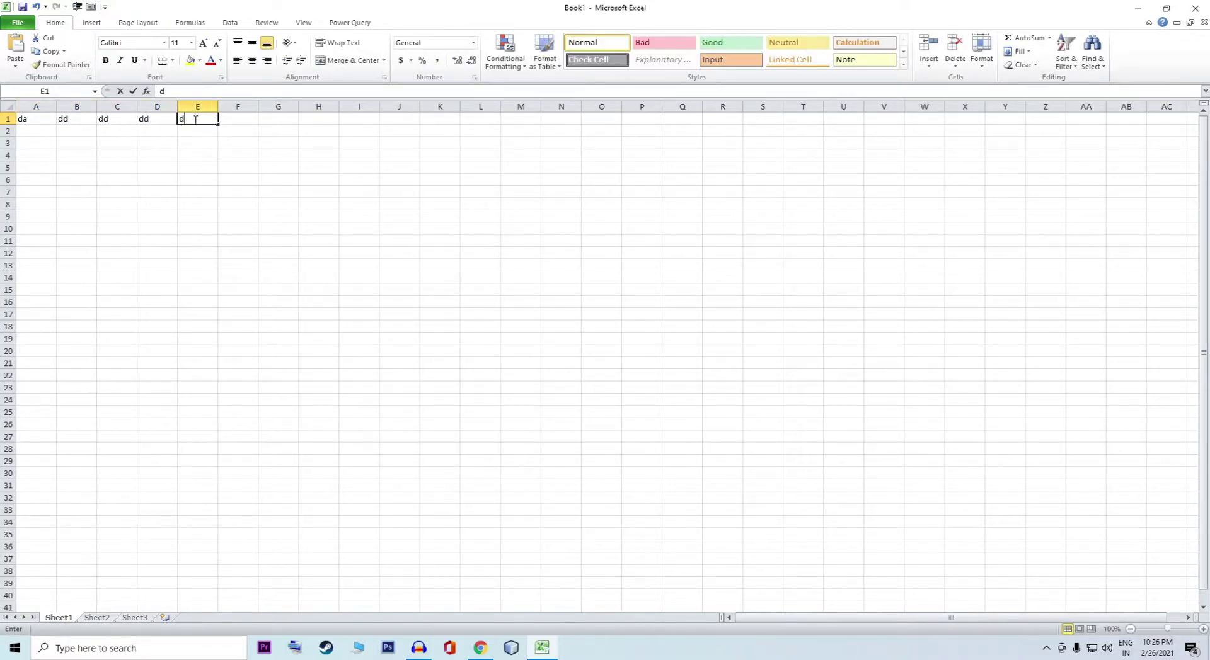
pyautogui.write('dasd')
pyautogui.click(238, 120)
pyautogui.write('dsd')
pyautogui.click(304, 120)
pyautogui.write('adad')
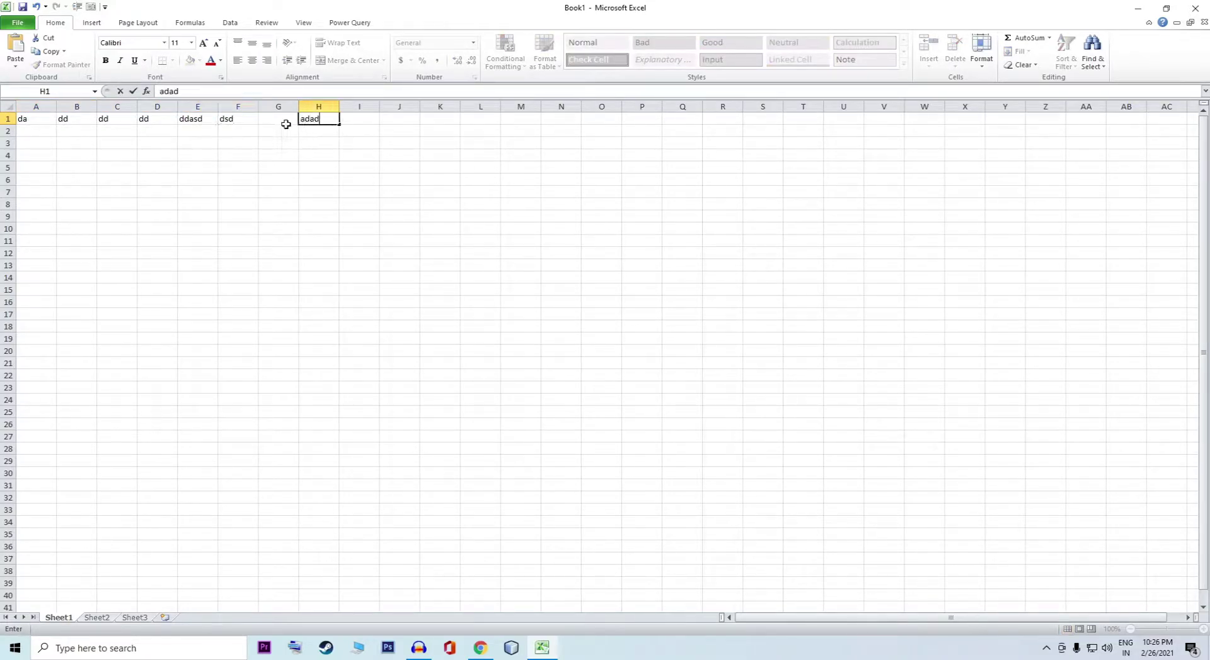
pyautogui.click(276, 121)
pyautogui.write('das')
pyautogui.click(132, 155)
# - Enter numbers into row 2 (31, 1, 31, 3, 31) and 13131 into C3
pyautogui.click(50, 132)
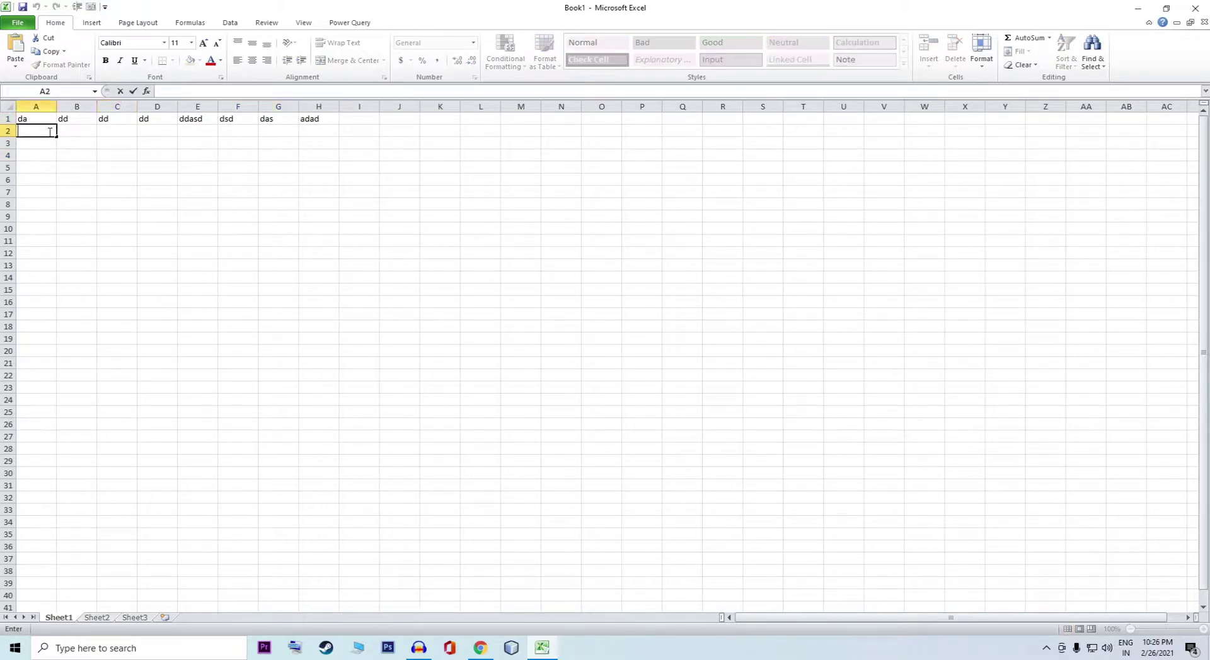
pyautogui.write('31')
pyautogui.click(119, 144)
pyautogui.write('13131')
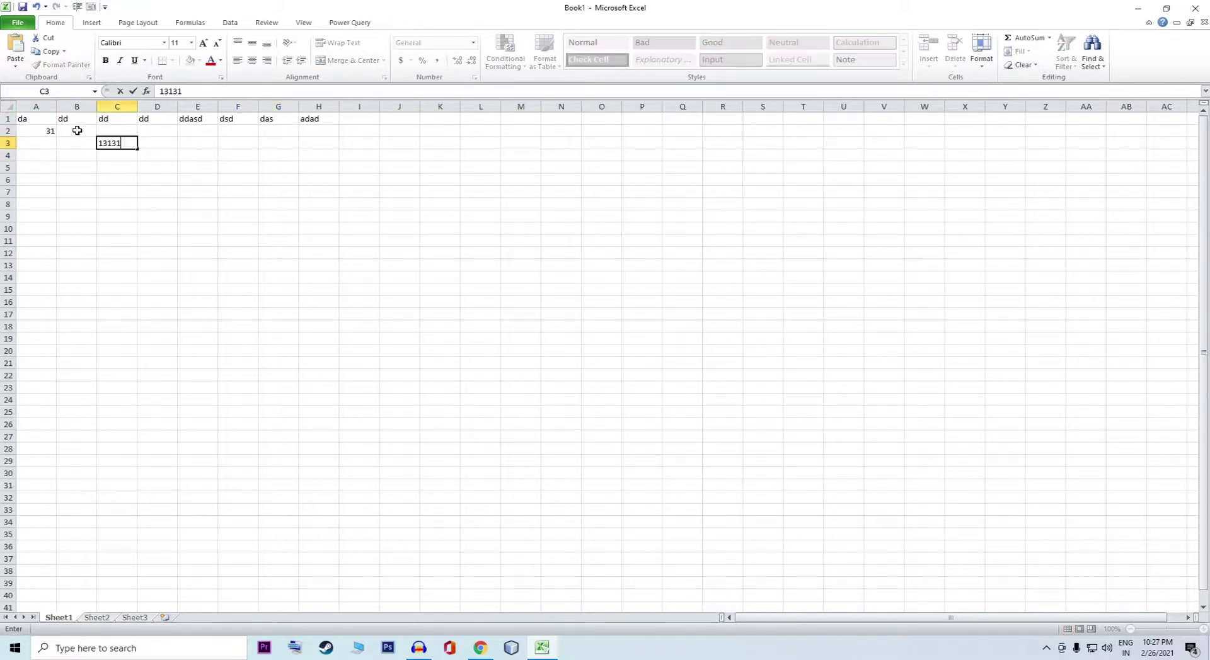
pyautogui.click(77, 131)
pyautogui.write('1')
pyautogui.click(129, 130)
pyautogui.click(164, 131)
pyautogui.write('31')
pyautogui.click(196, 131)
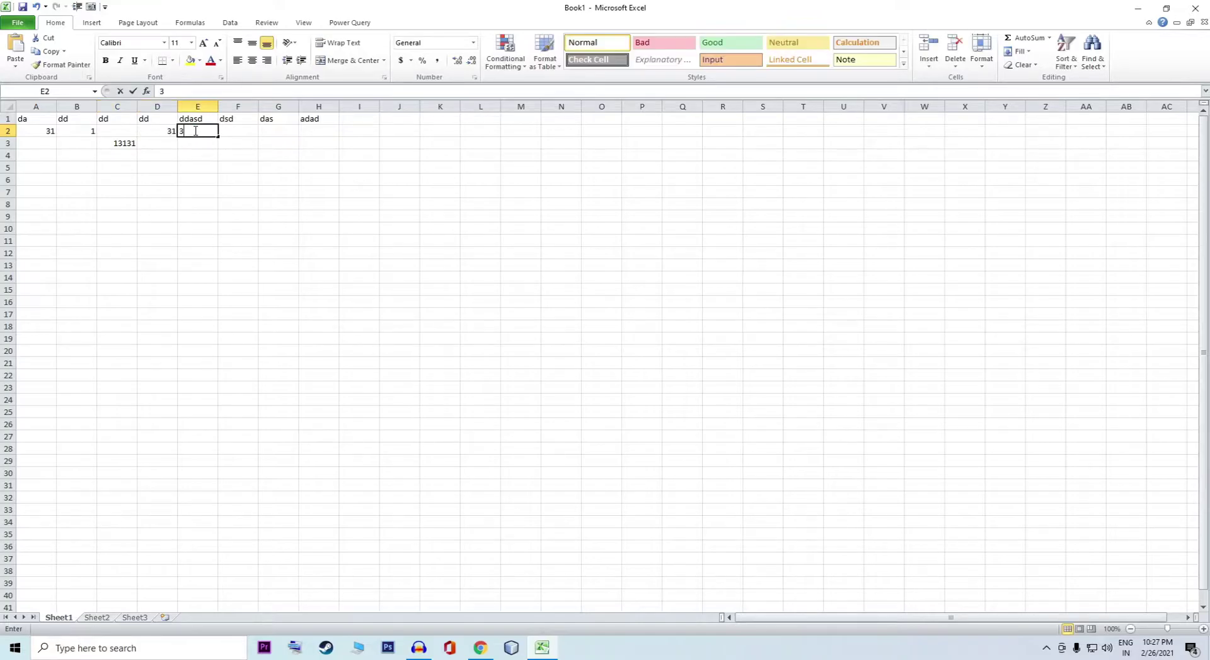
pyautogui.write('31')
pyautogui.click(242, 131)
pyautogui.write('3')
pyautogui.click(272, 132)
pyautogui.write('31')
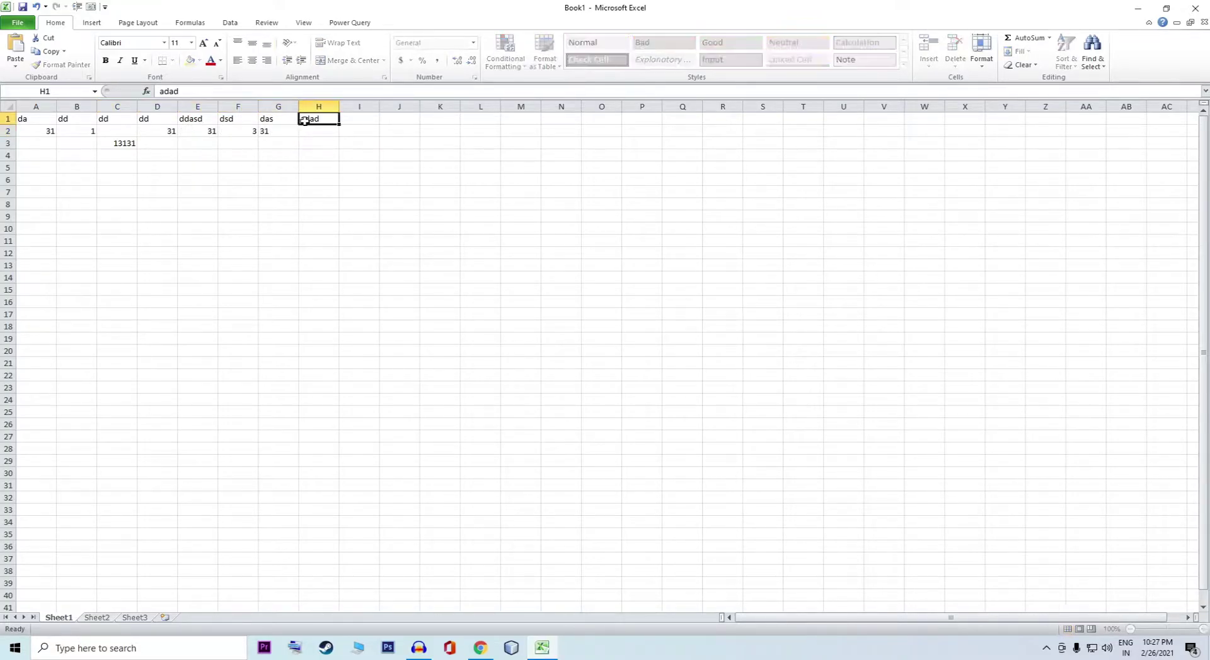
pyautogui.click(319, 131)
pyautogui.write('31')
pyautogui.click(255, 155)
# - Fill row 3 with 131, 311, 11, 311, 13, 13 and 1313 in A3, B3 and D3:H3
pyautogui.click(240, 143)
pyautogui.write('13')
pyautogui.click(197, 155)
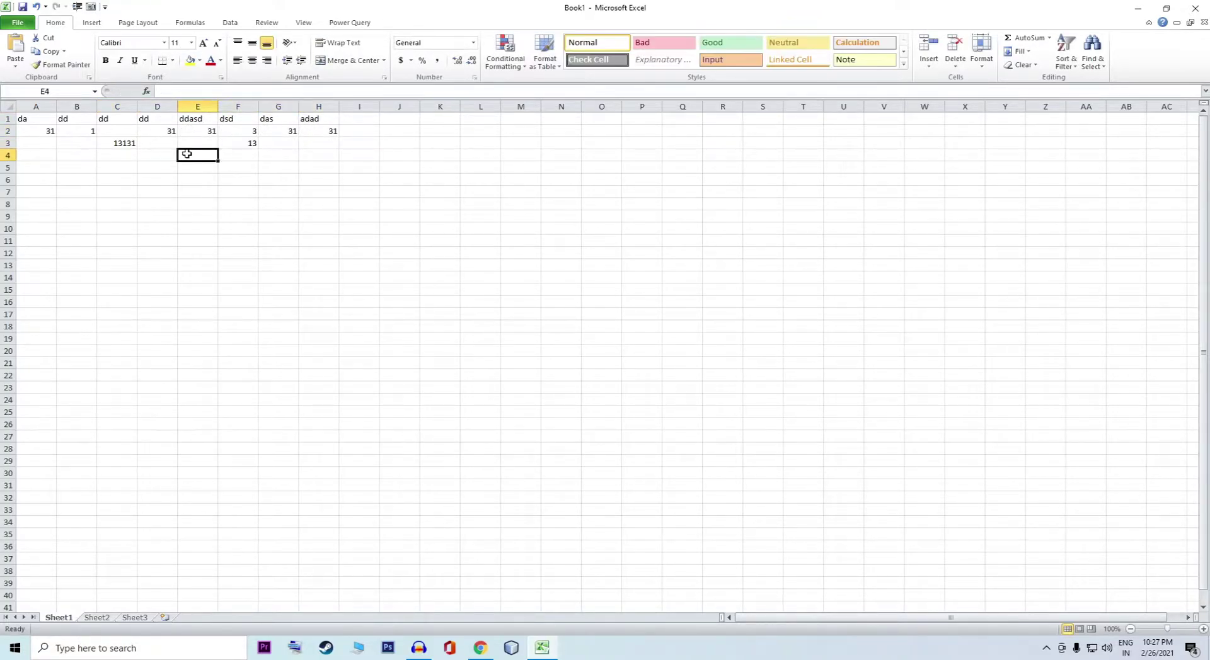
pyautogui.click(159, 143)
pyautogui.write('11')
pyautogui.click(197, 143)
pyautogui.write('311')
pyautogui.click(246, 143)
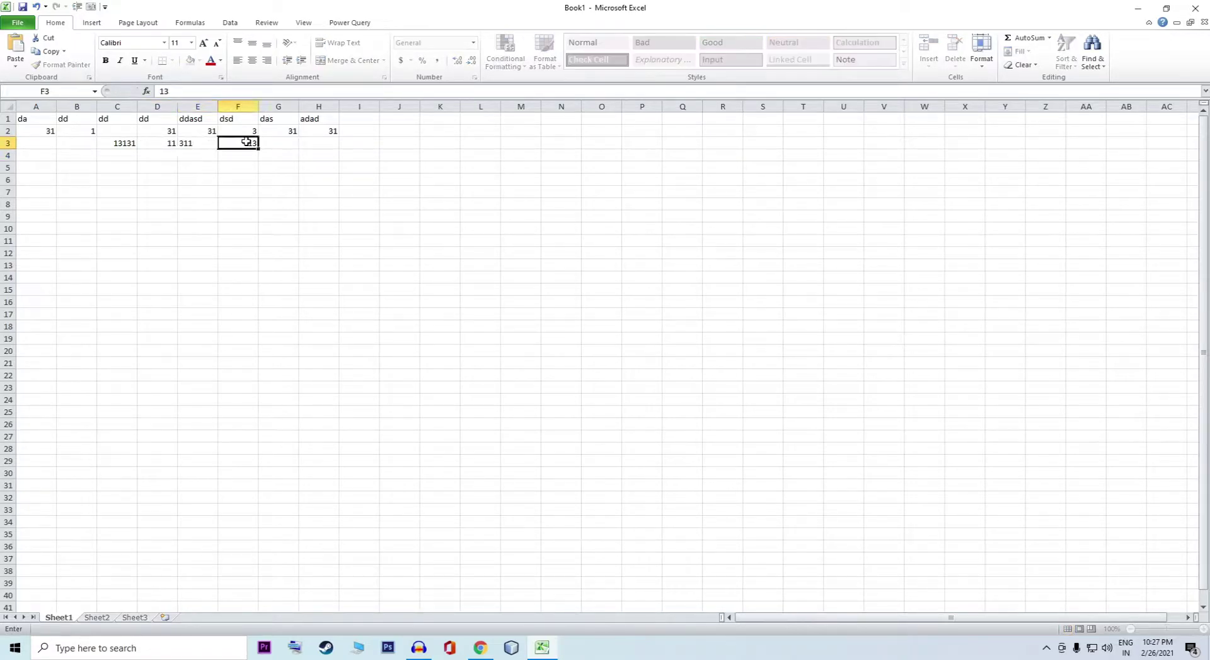
pyautogui.write('13')
pyautogui.click(296, 145)
pyautogui.write('13')
pyautogui.click(319, 143)
pyautogui.write('1313')
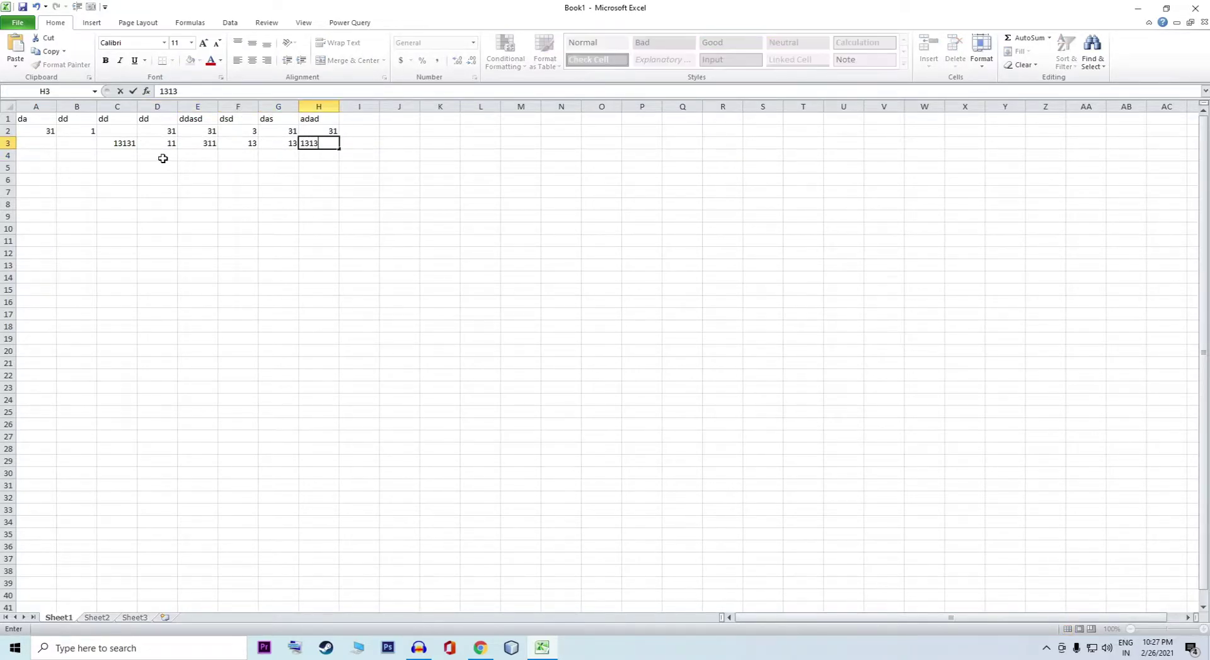
pyautogui.click(67, 144)
pyautogui.write('311')
pyautogui.click(46, 145)
pyautogui.write('131')
pyautogui.click(82, 179)
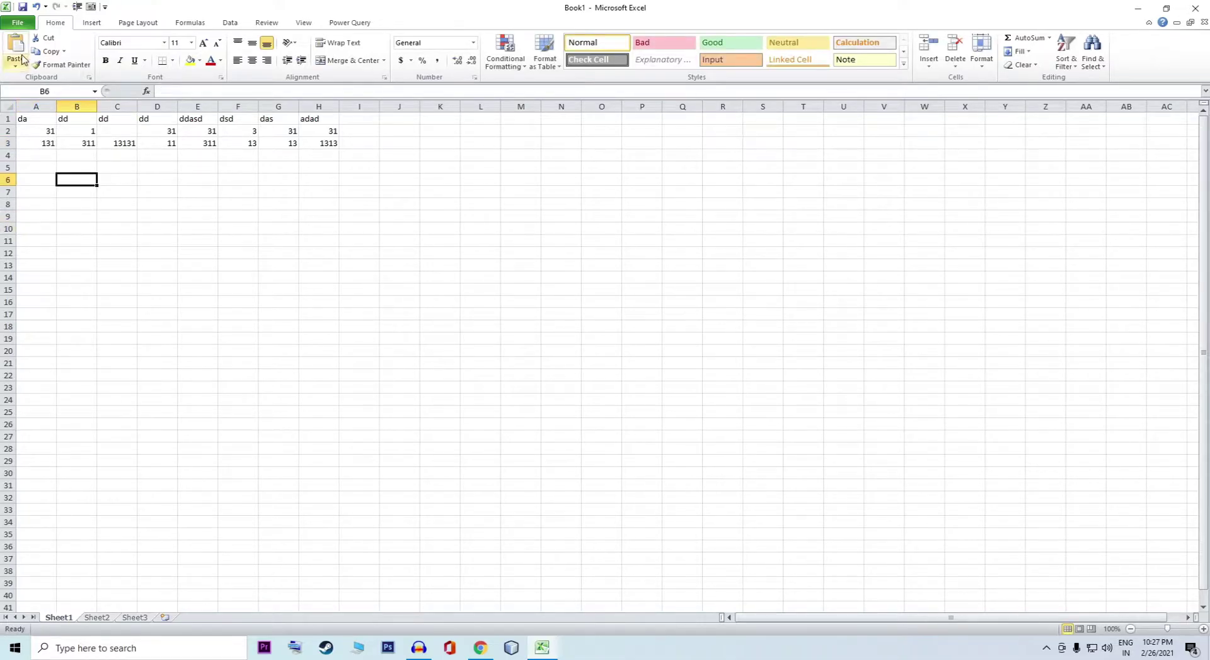
# - Use Save As to store Book1 as Book.xlsx in Desktop\New folder (3)
pyautogui.click(19, 27)
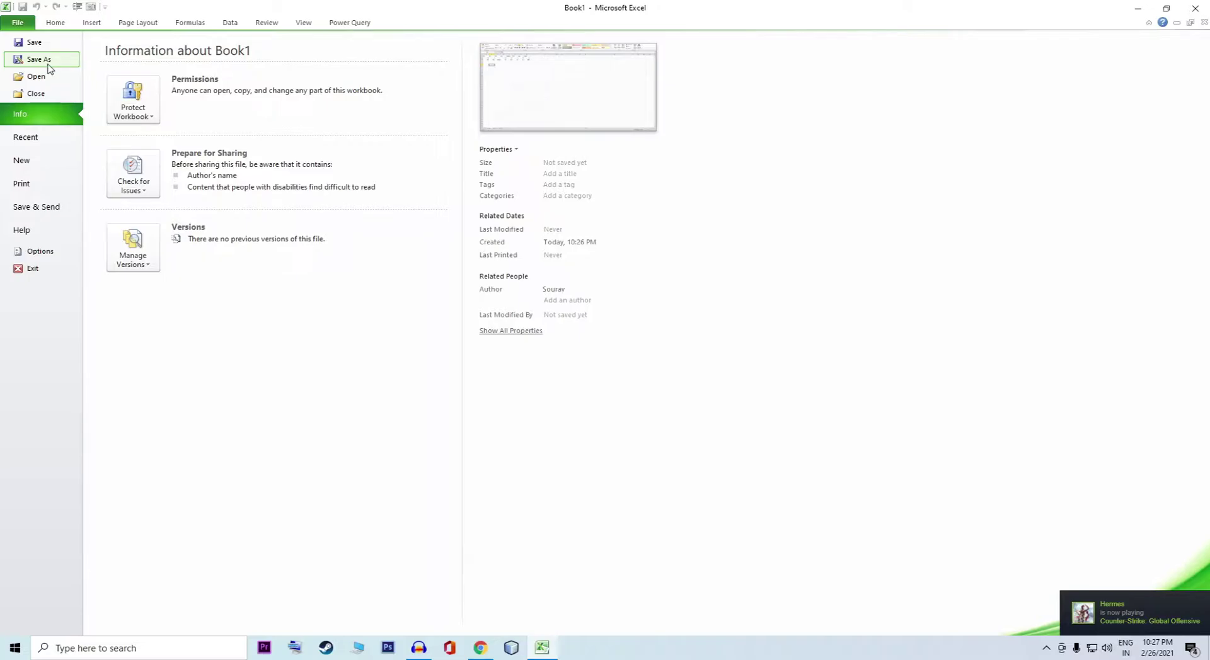
pyautogui.click(47, 63)
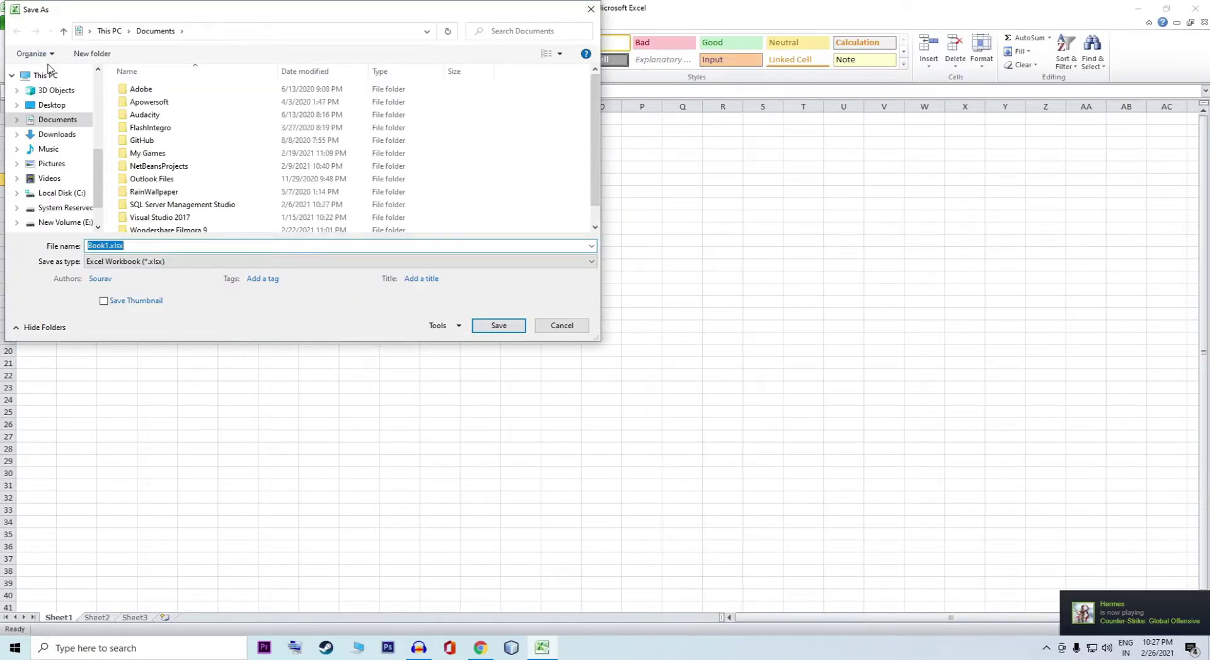
pyautogui.click(52, 105)
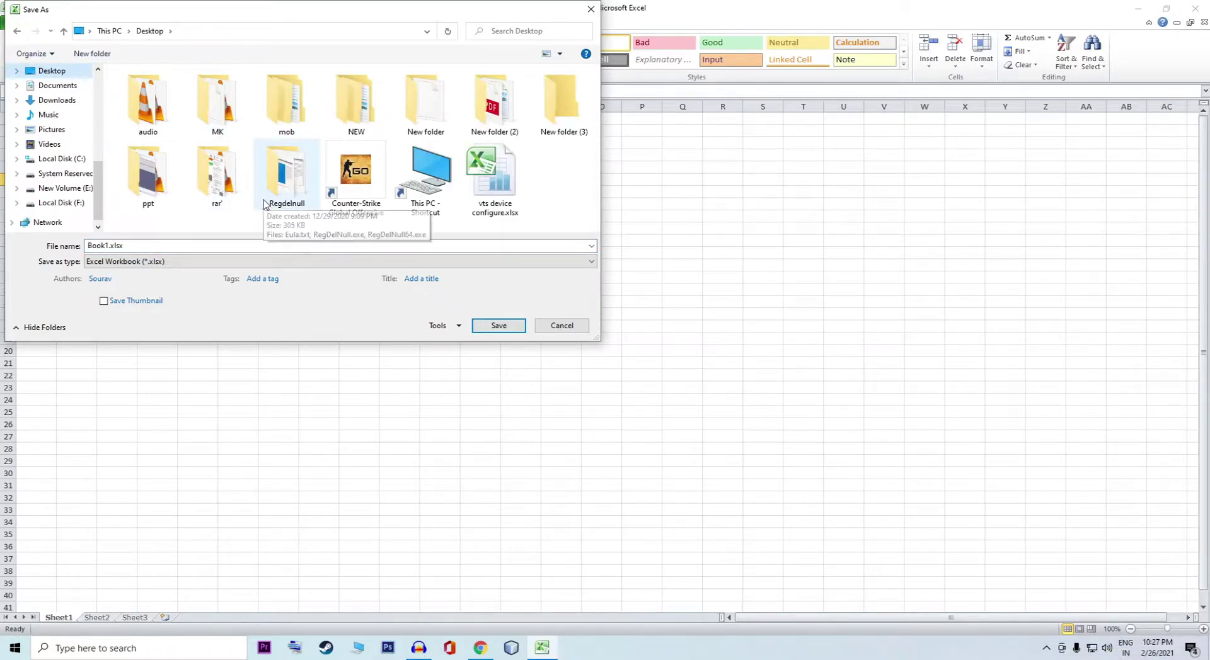
pyautogui.doubleClick(567, 125)
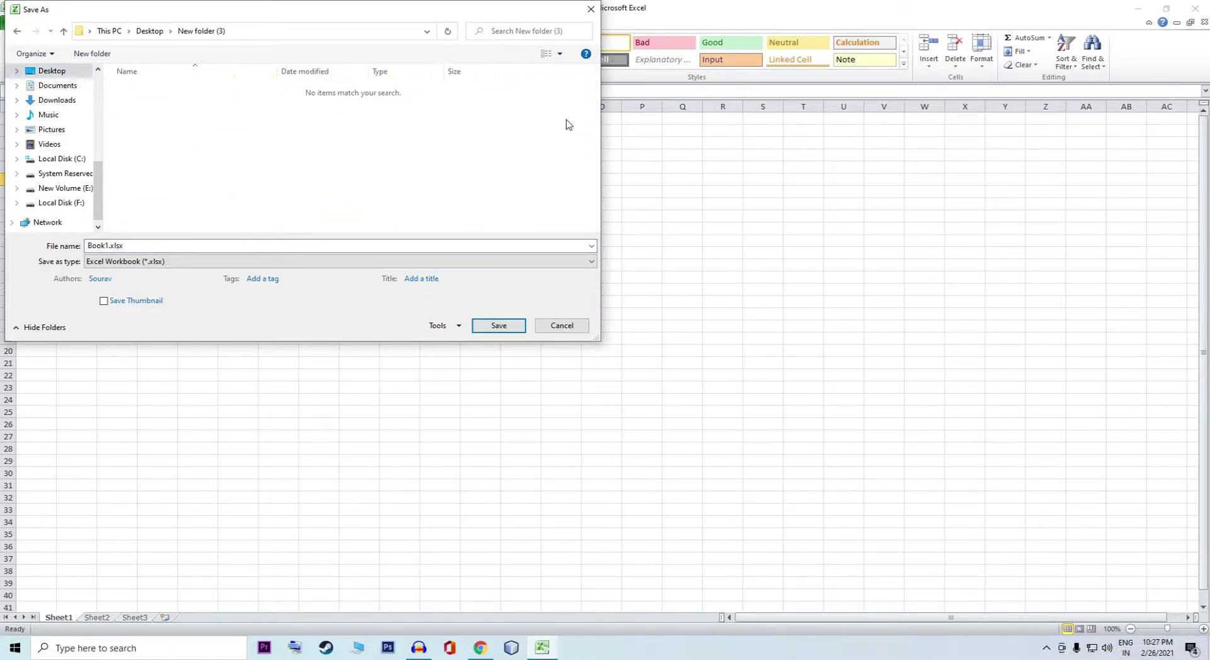
pyautogui.doubleClick(108, 247)
pyautogui.click(110, 246)
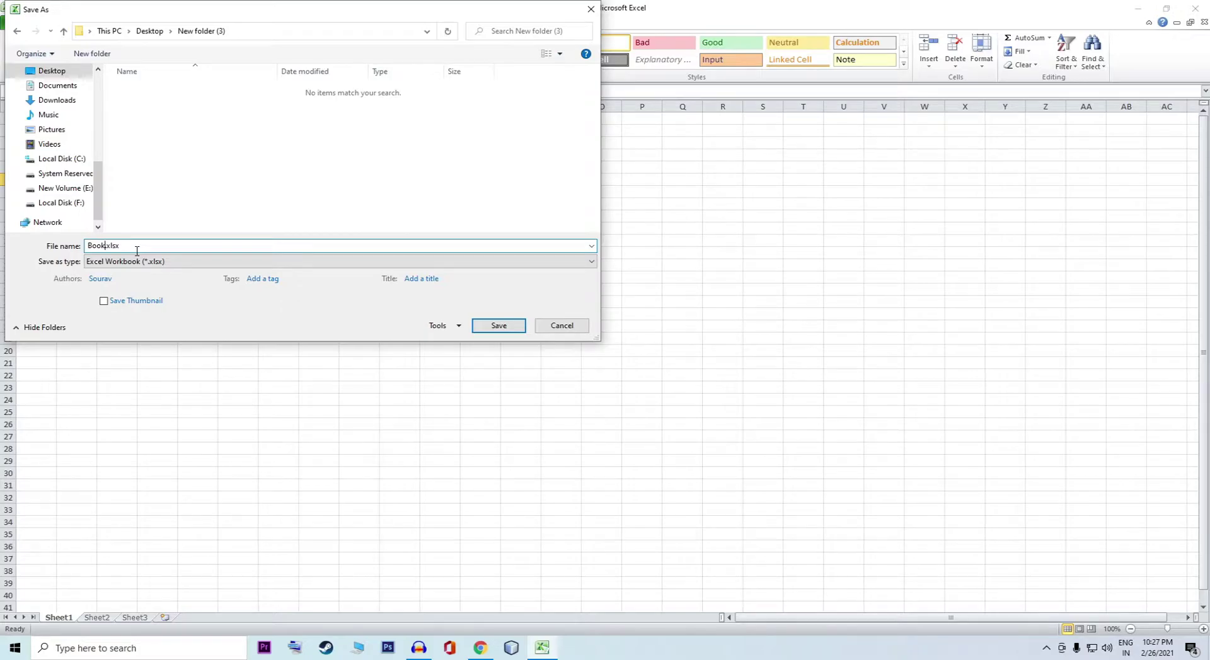
pyautogui.click(510, 331)
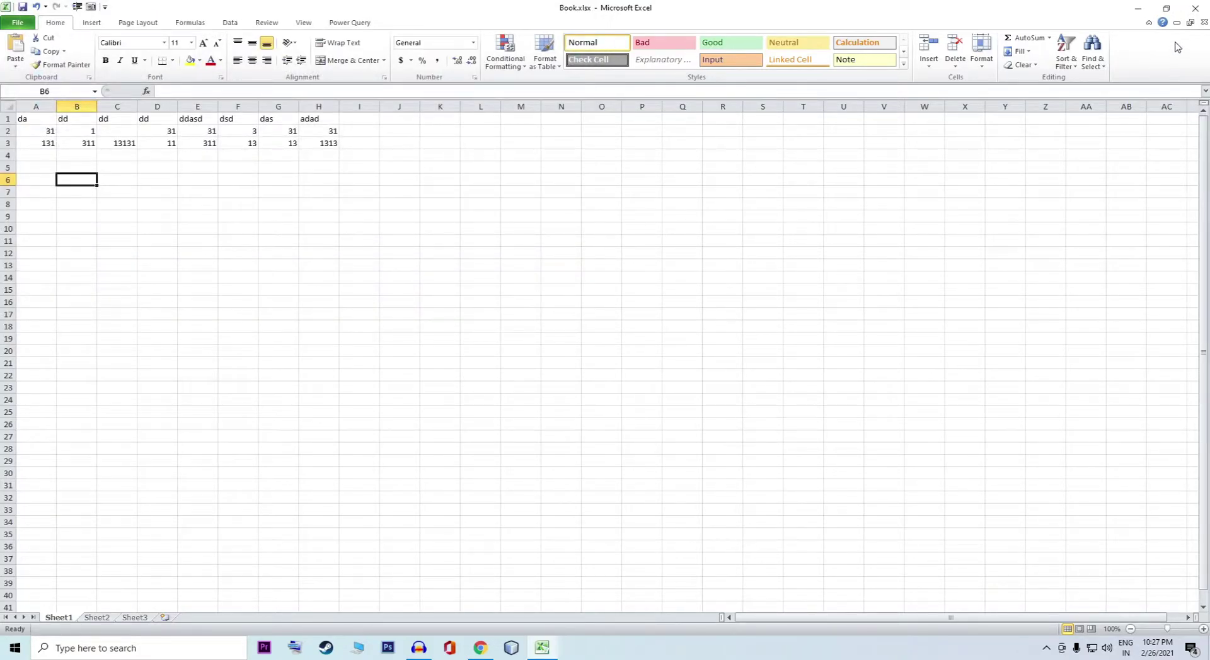
# - Browse File Explorer to Desktop\New folder (3) and reopen Book.xlsx in Excel
pyautogui.click(358, 647)
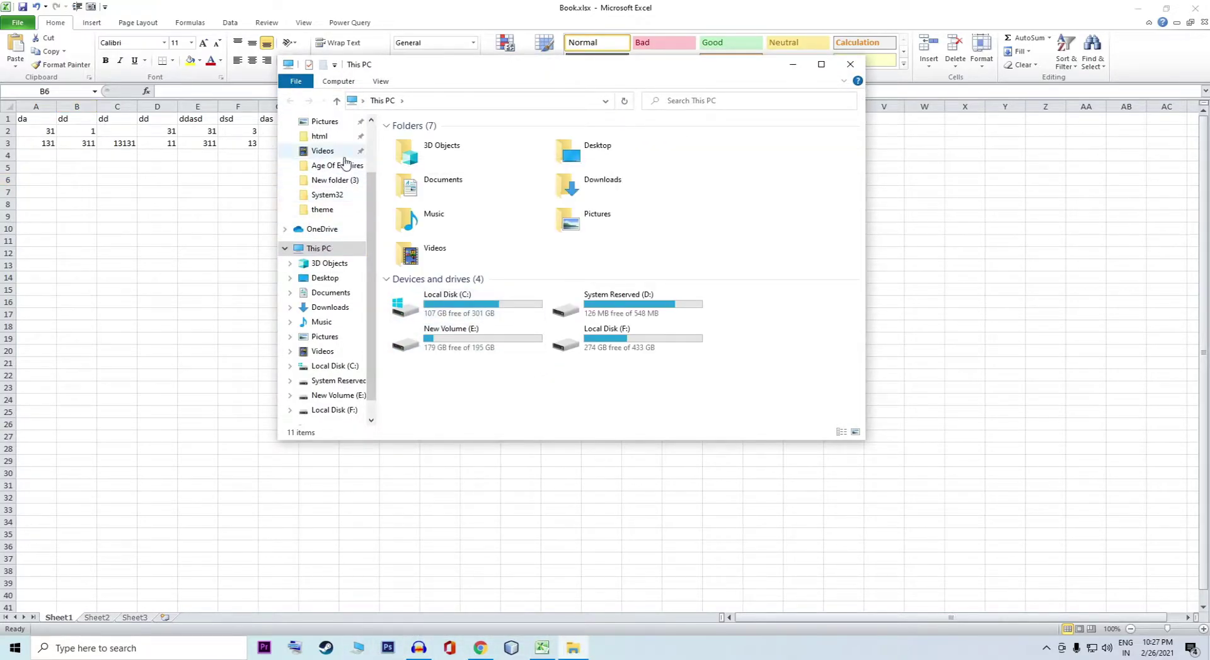
pyautogui.scroll(1, 339, 156)
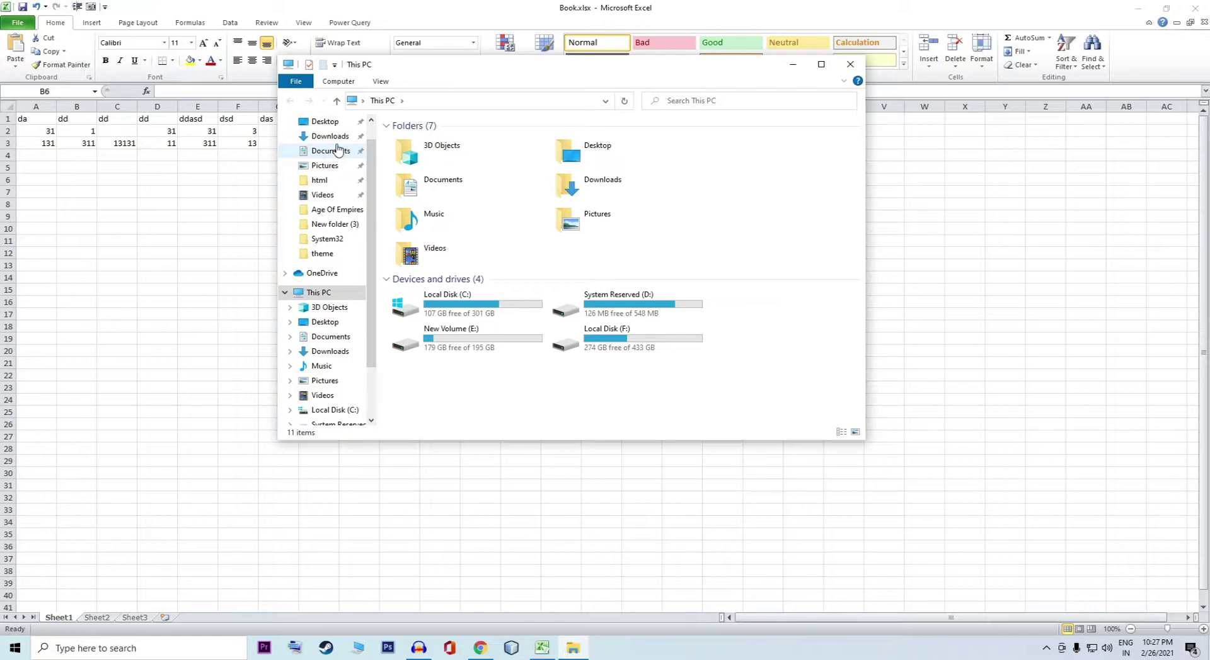
pyautogui.doubleClick(575, 159)
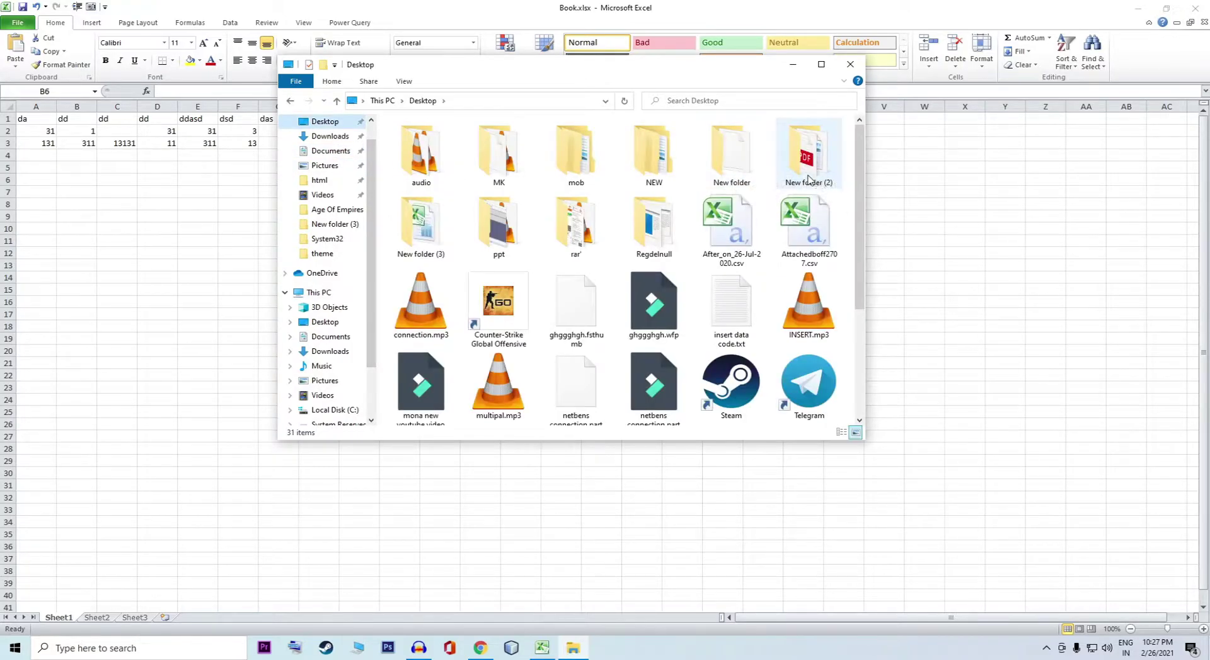
pyautogui.doubleClick(444, 222)
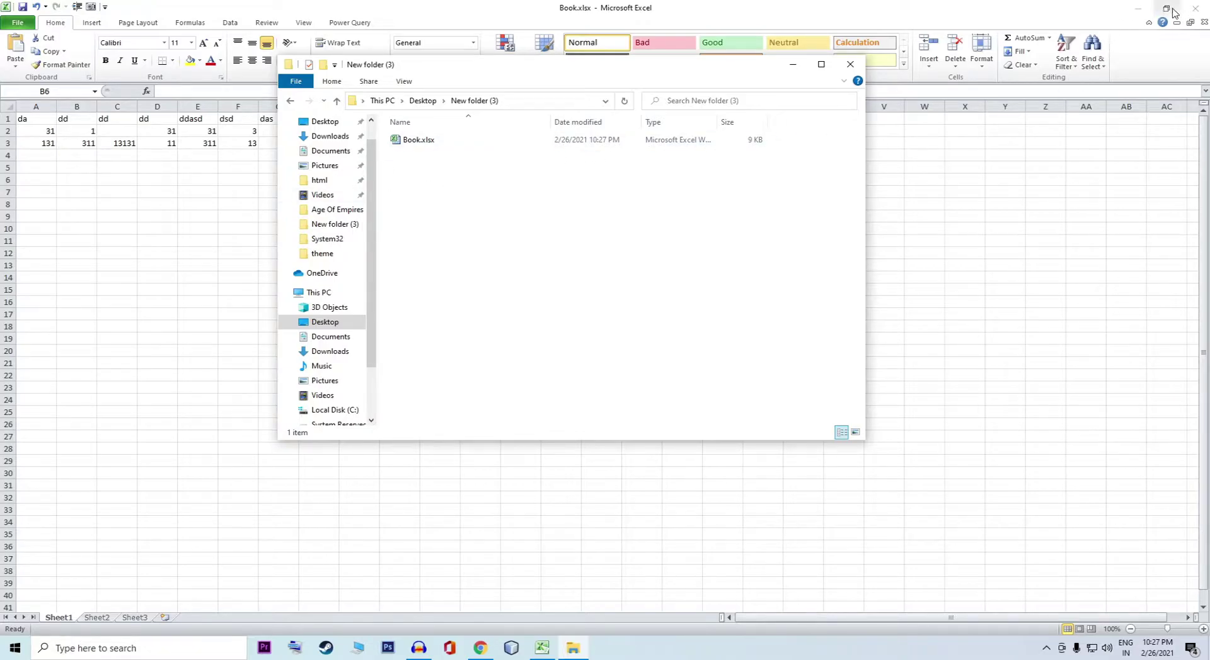
pyautogui.click(1137, 8)
pyautogui.click(450, 148)
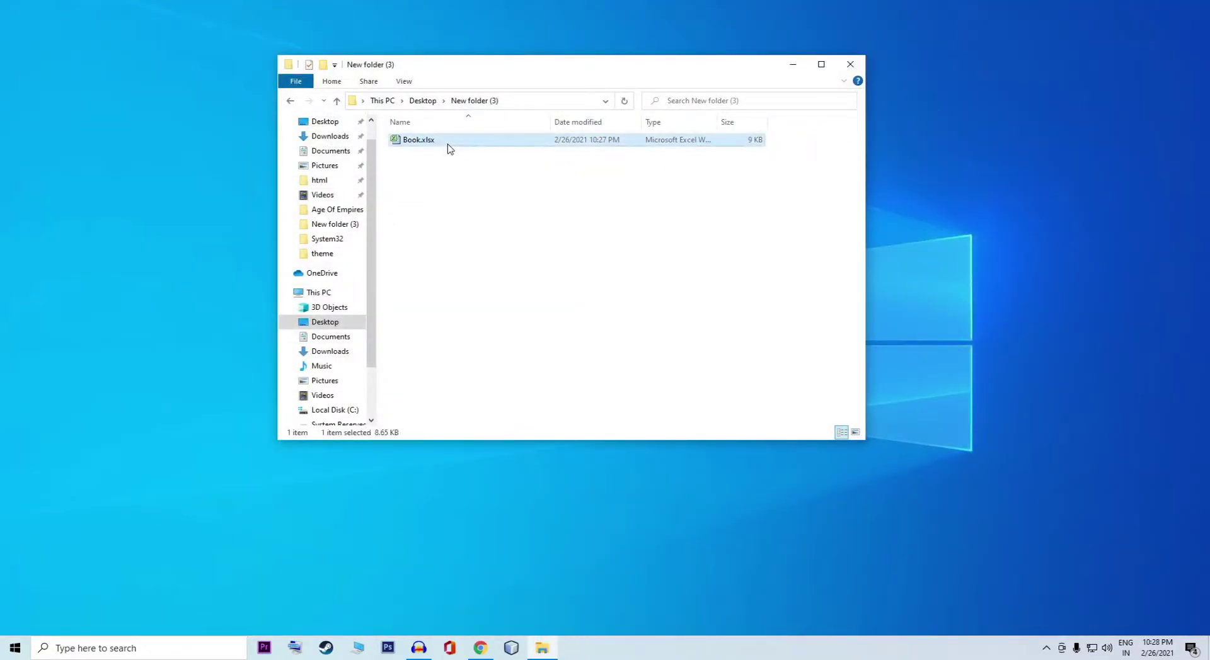
pyautogui.doubleClick(450, 148)
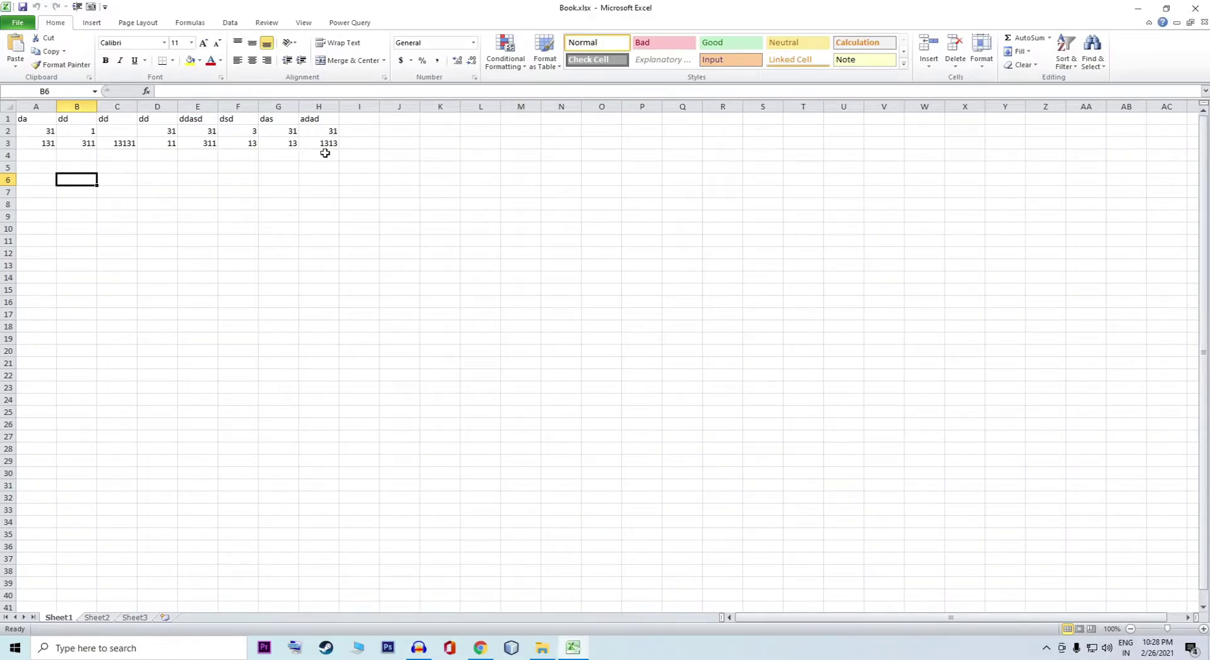
# - Protect Sheet1 from the Review tab using the password copied from Chrome, entered twice
pyautogui.click(276, 140)
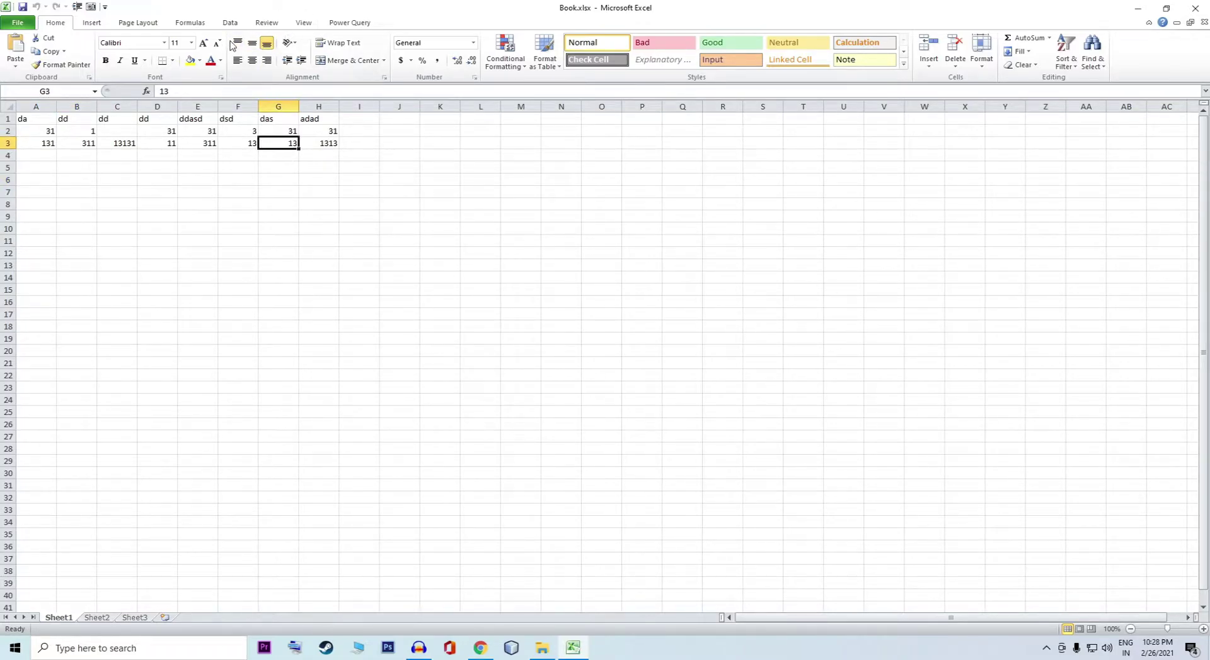
pyautogui.click(266, 24)
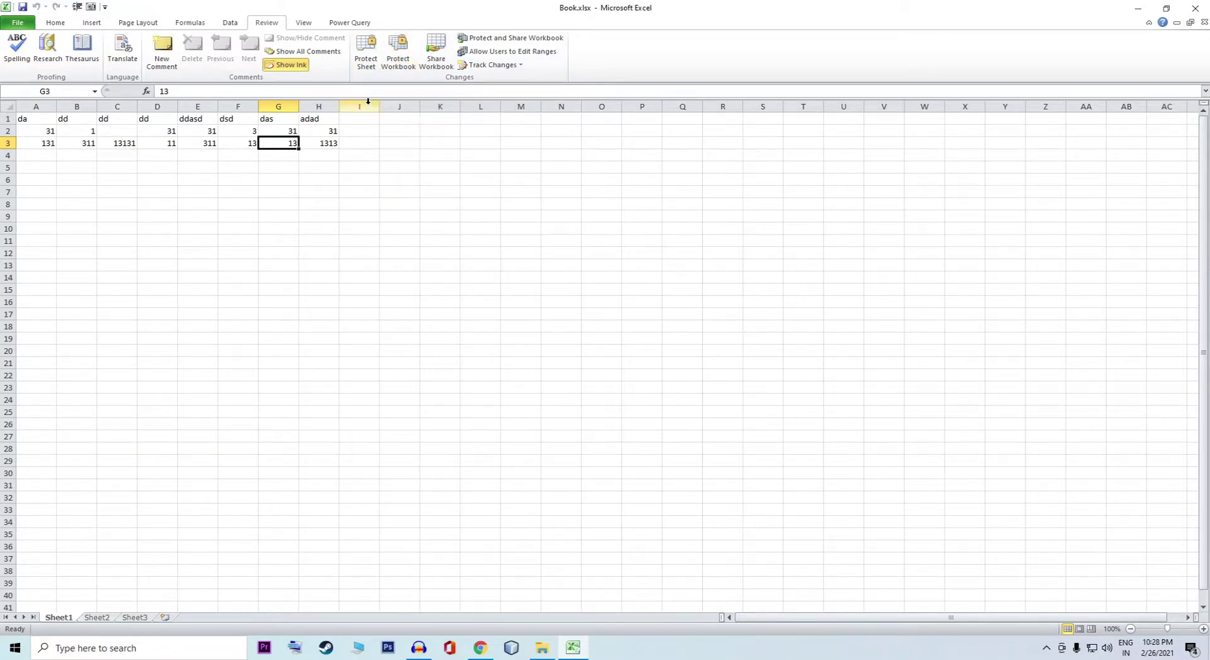
pyautogui.click(368, 59)
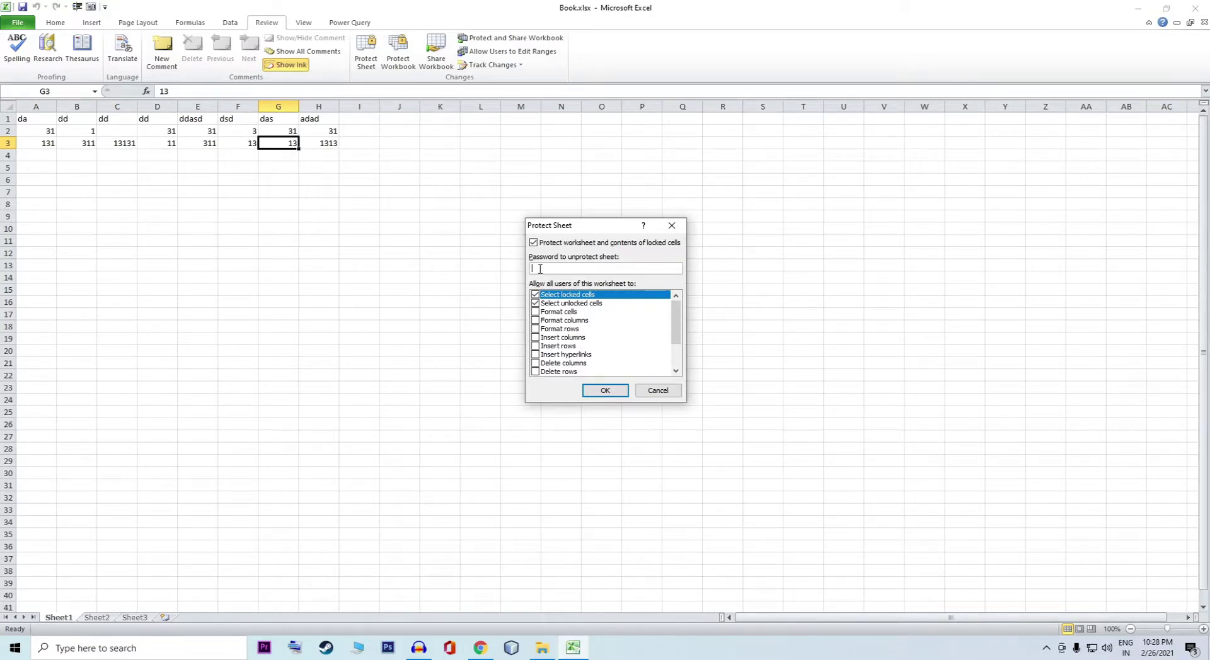
pyautogui.click(480, 647)
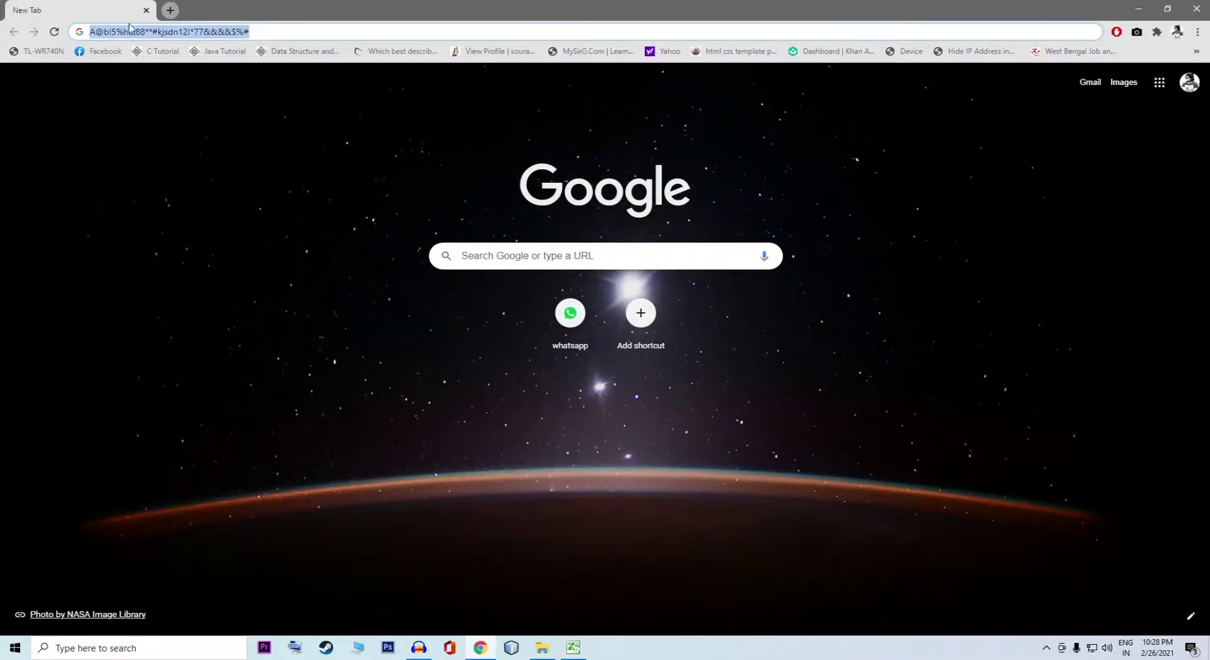
pyautogui.click(1138, 9)
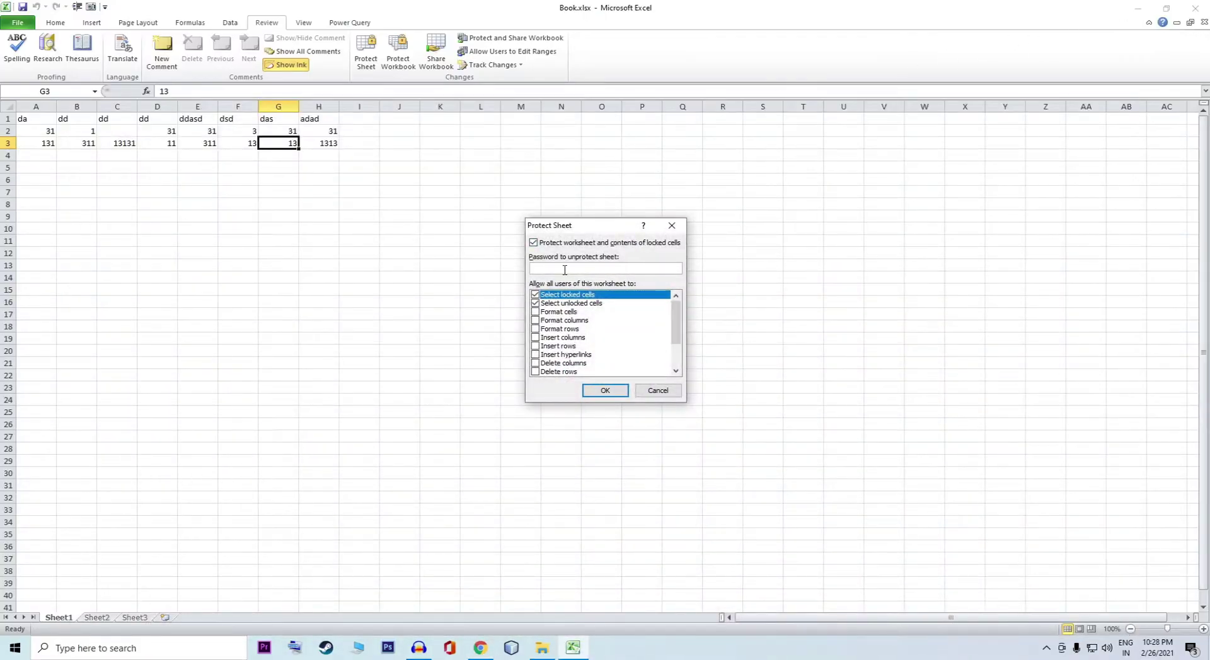
pyautogui.hotkey('ctrl', 'v')
pyautogui.hotkey('ctrl', 'a')
pyautogui.click(607, 391)
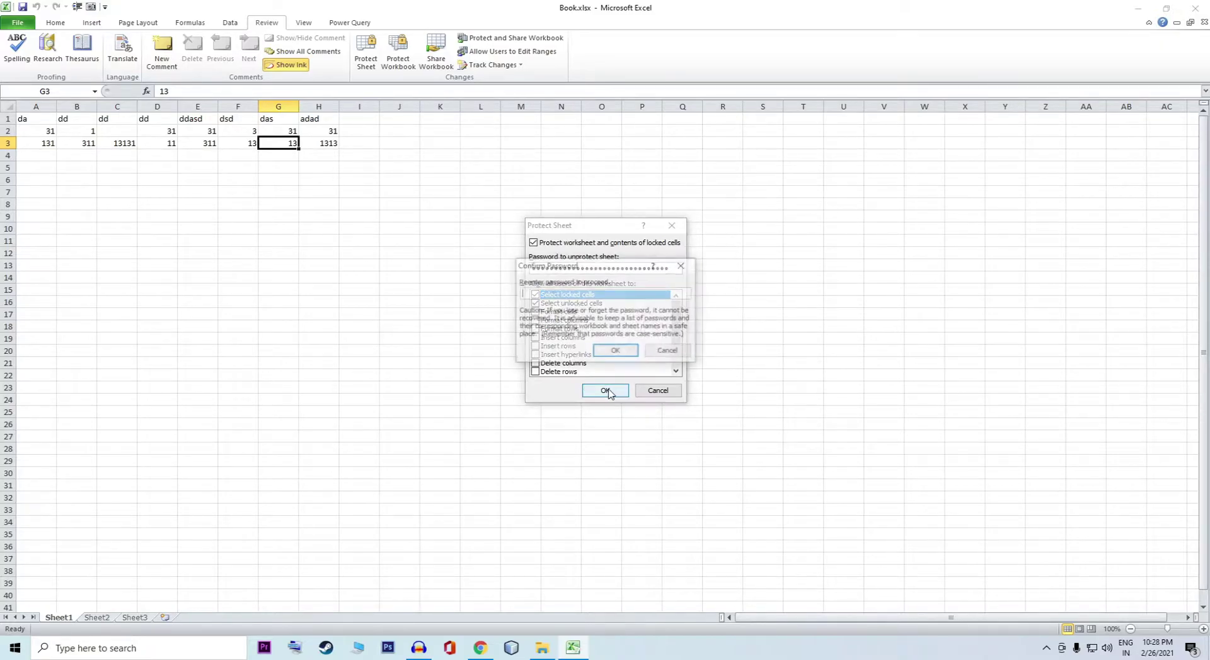
pyautogui.hotkey('ctrl', 'v')
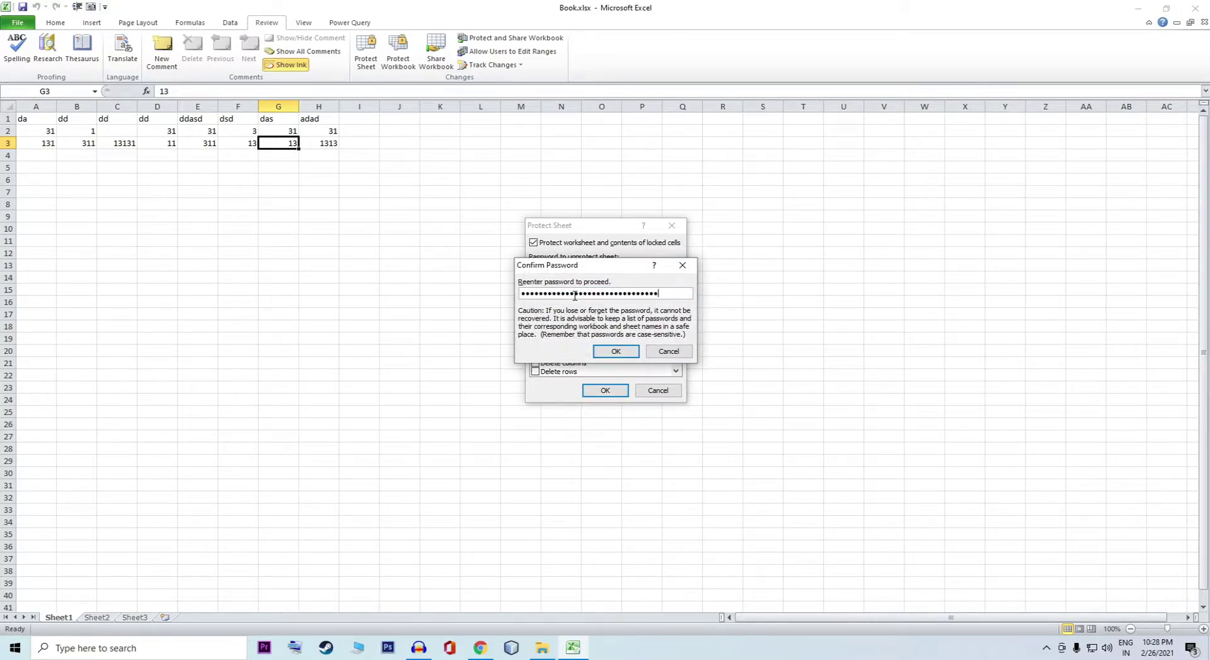
pyautogui.click(627, 355)
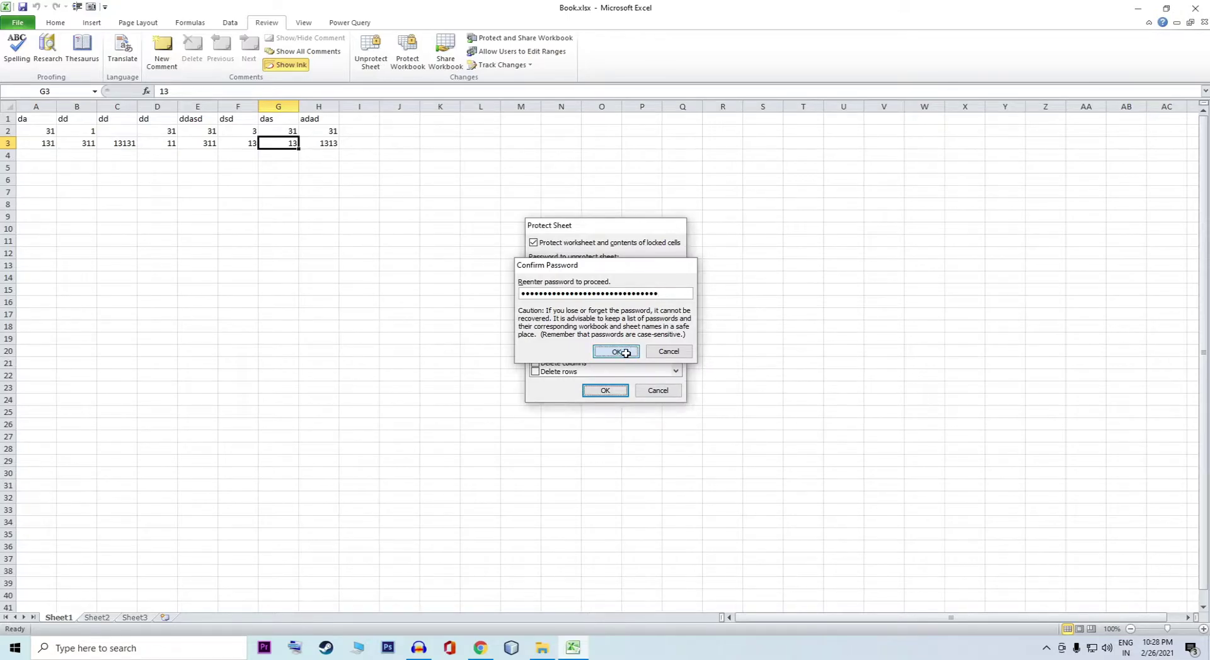
# - Close and reopen Book.xlsx, then try editing H3 and H2, dismissing each protection warning
pyautogui.click(908, 203)
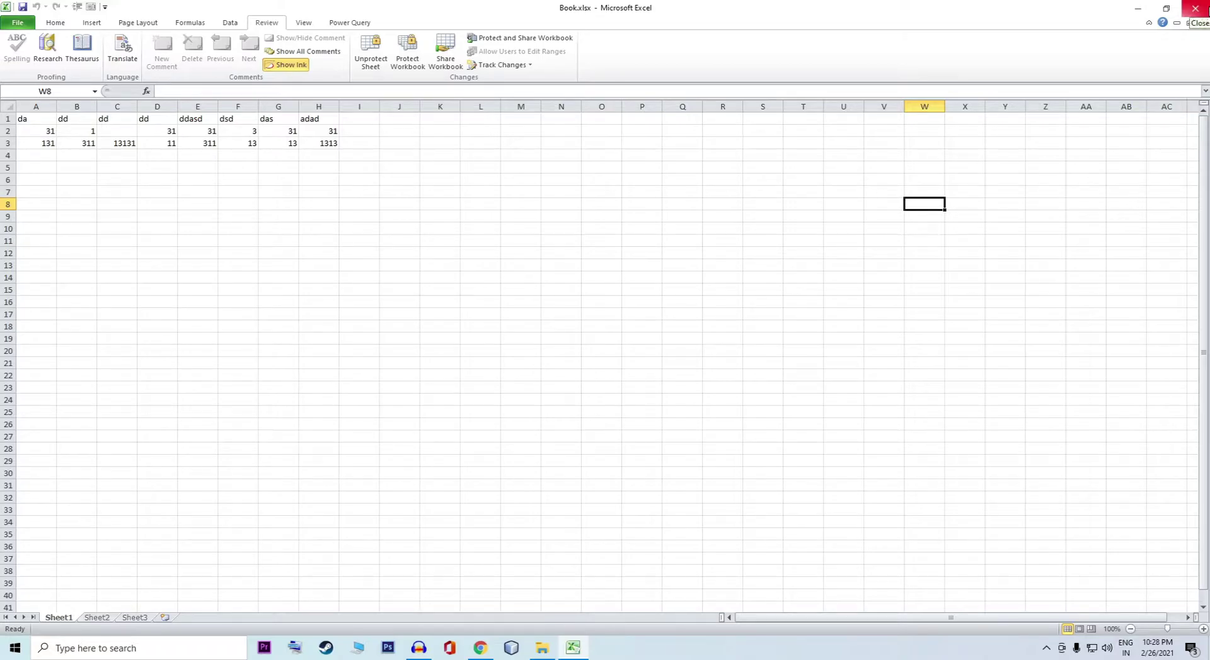
pyautogui.click(1208, 9)
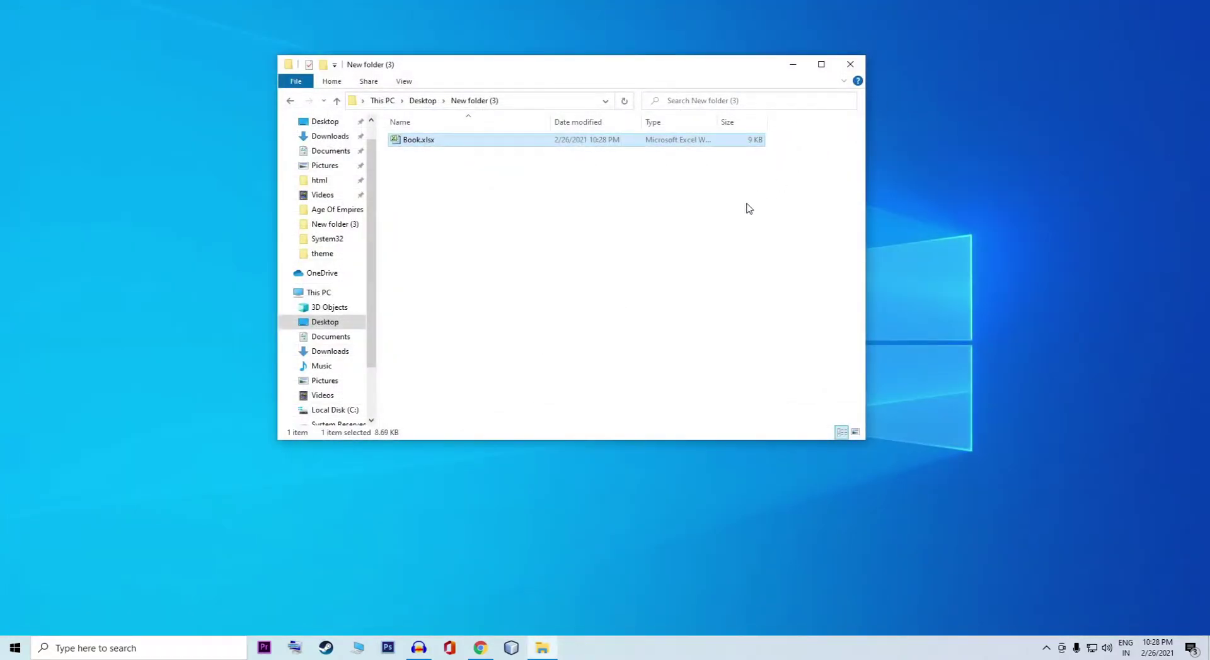
pyautogui.doubleClick(511, 144)
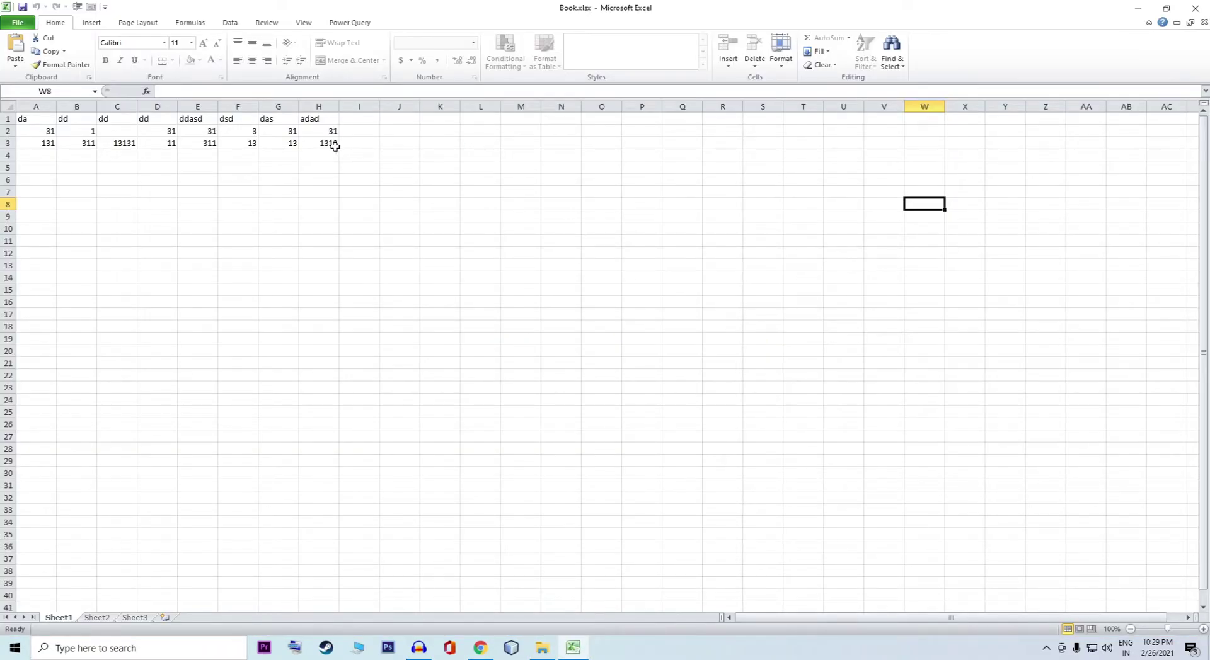
pyautogui.click(331, 145)
pyautogui.doubleClick(331, 144)
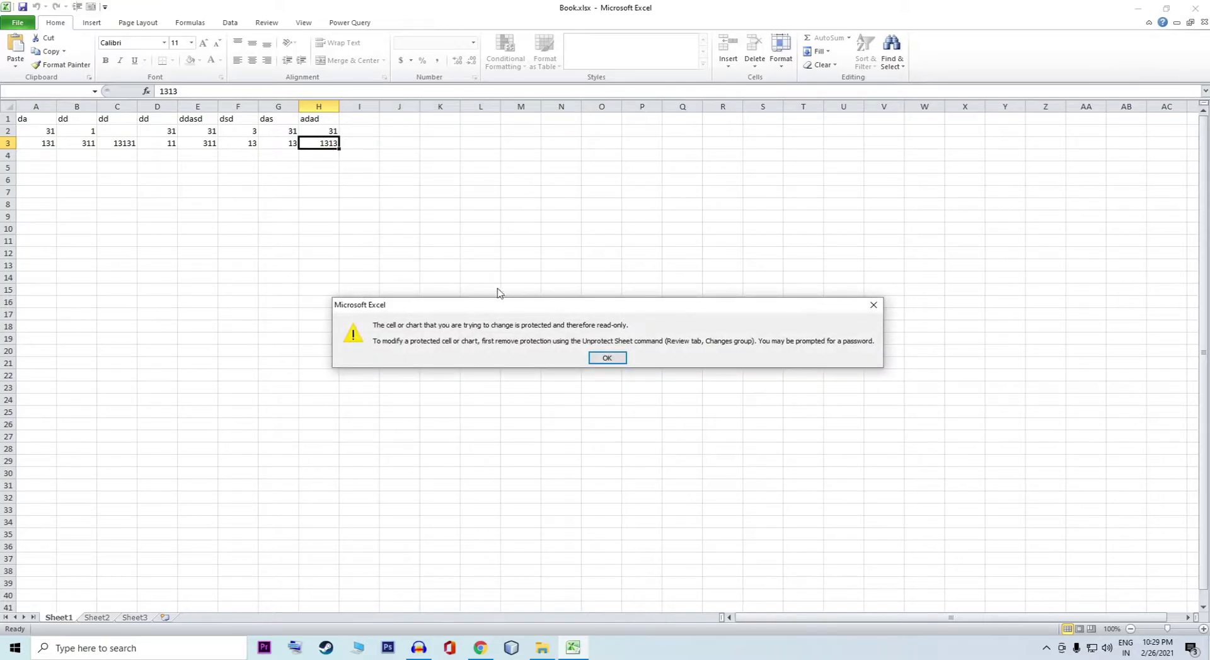
pyautogui.click(608, 359)
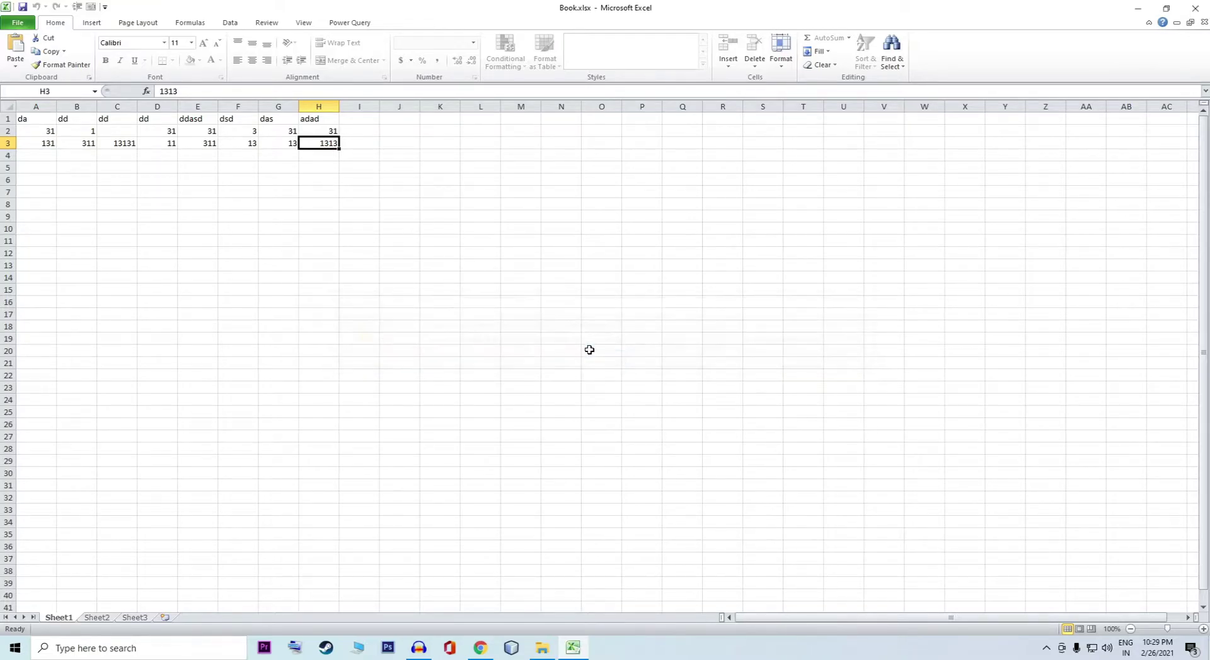
pyautogui.click(319, 120)
pyautogui.press('Down')
pyautogui.press('Down')
pyautogui.doubleClick(320, 129)
pyautogui.click(599, 356)
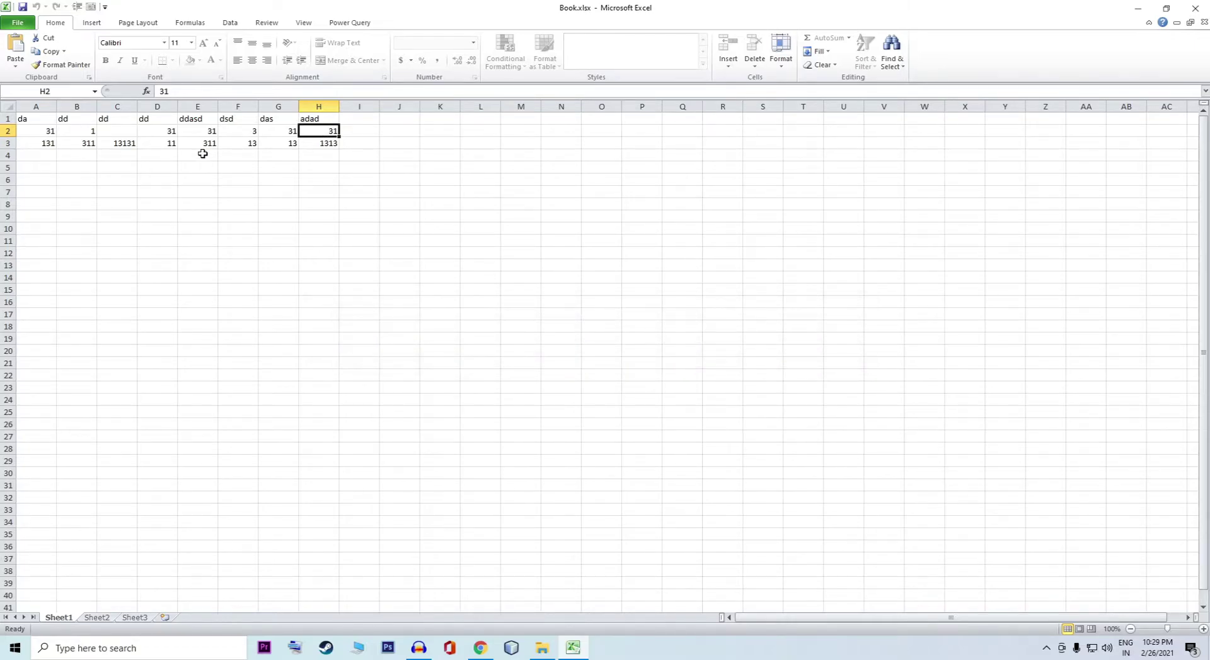
# - Try editing E3, B3 and D3, dismissing each protected-cell warning
pyautogui.click(203, 145)
pyautogui.doubleClick(203, 145)
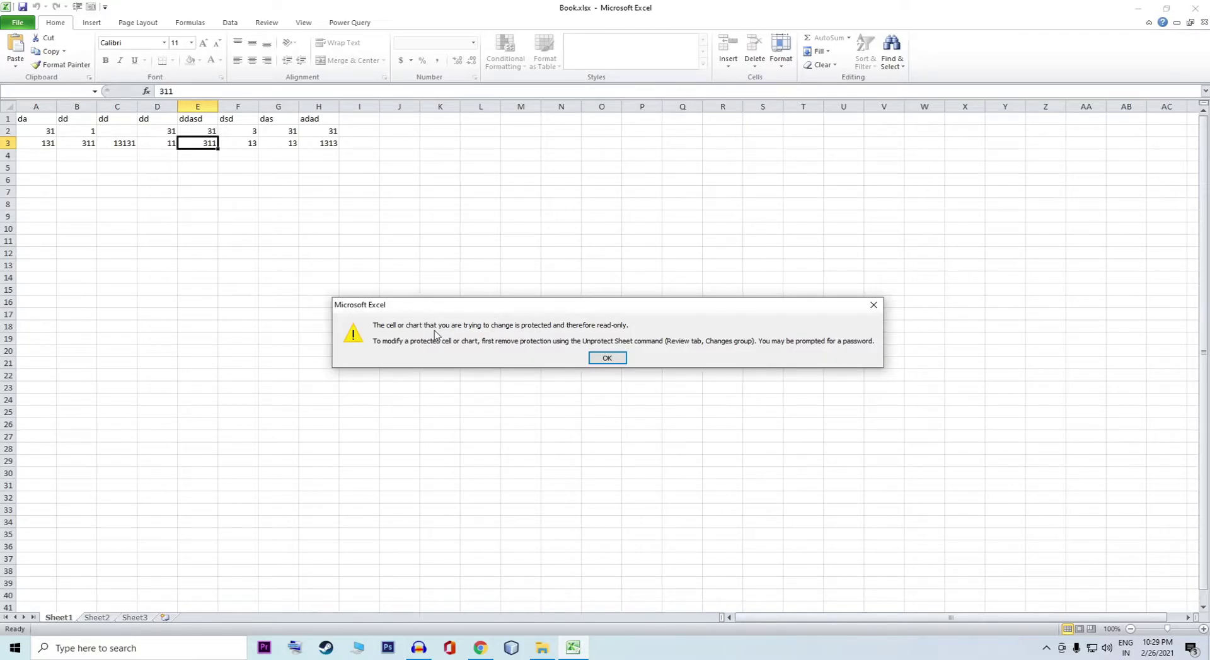
pyautogui.click(873, 305)
pyautogui.click(91, 144)
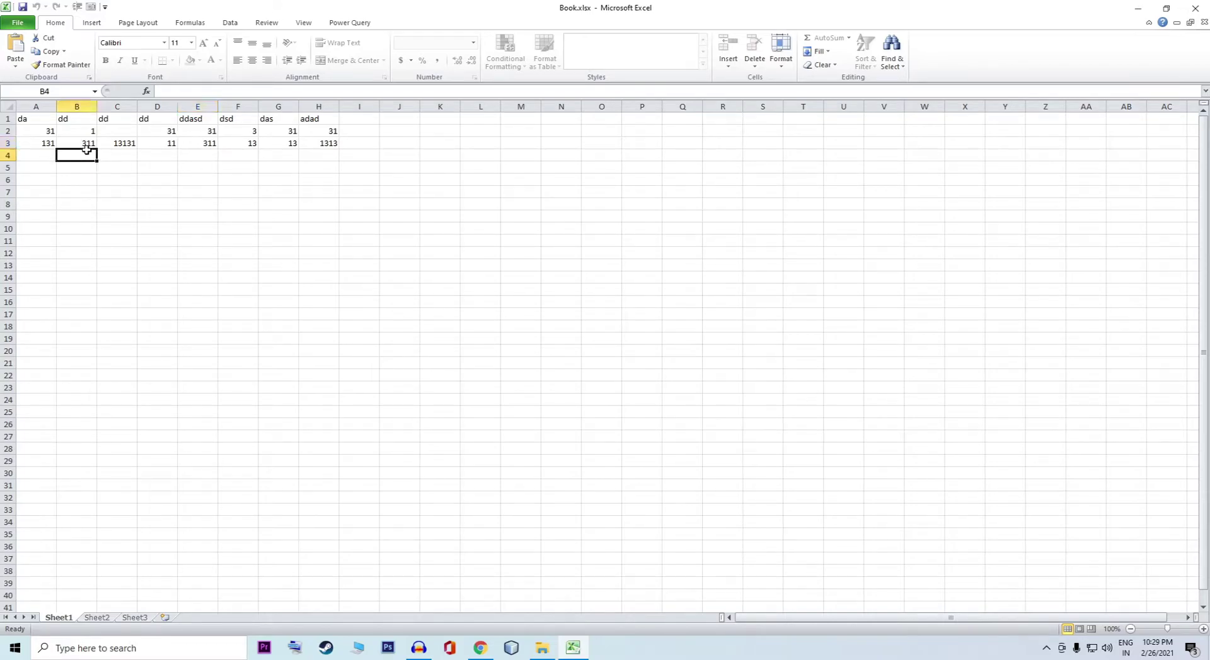
pyautogui.doubleClick(89, 138)
pyautogui.doubleClick(88, 145)
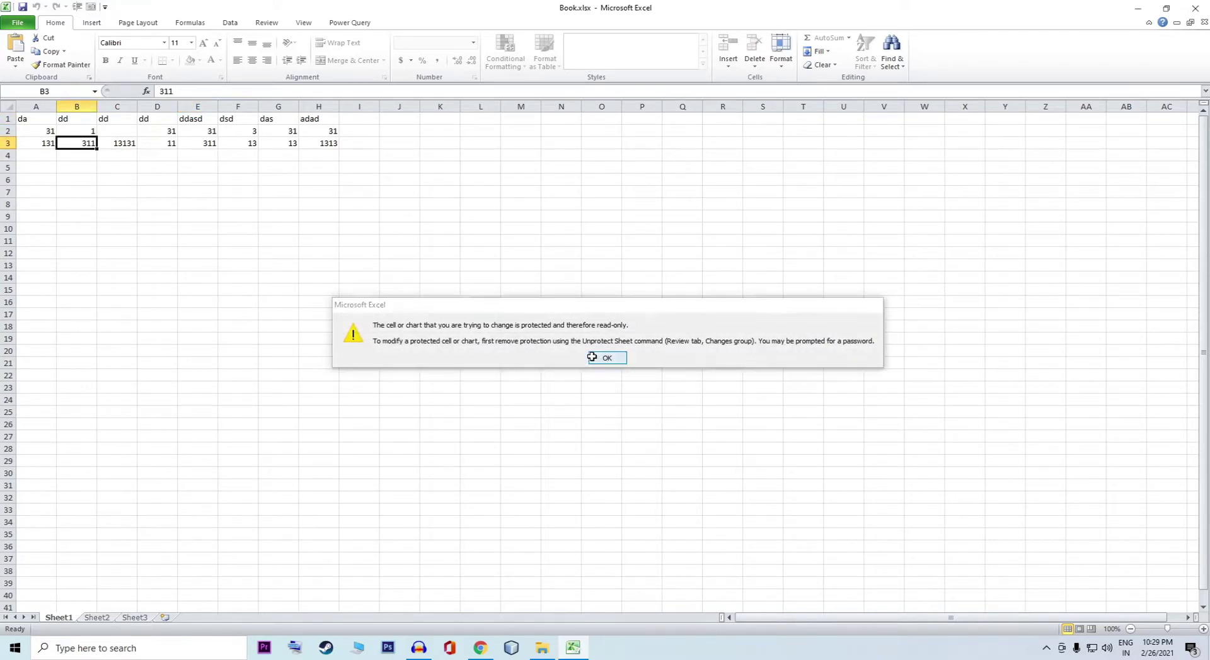
pyautogui.click(605, 358)
pyautogui.click(121, 152)
pyautogui.doubleClick(165, 143)
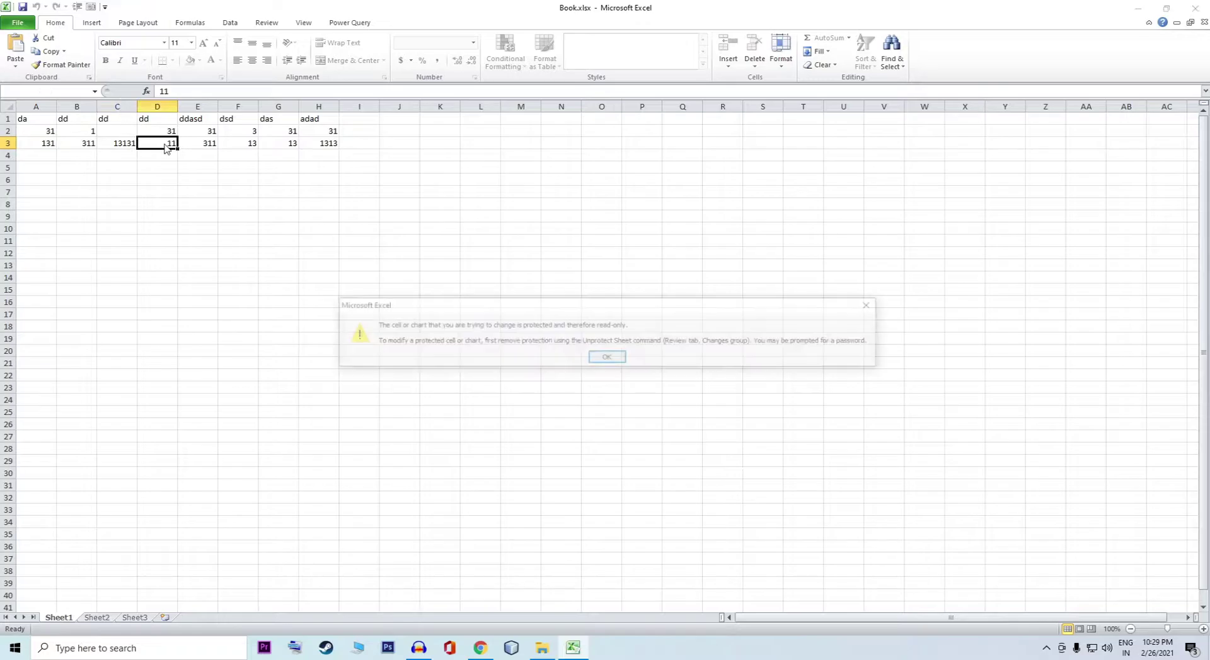
pyautogui.click(607, 358)
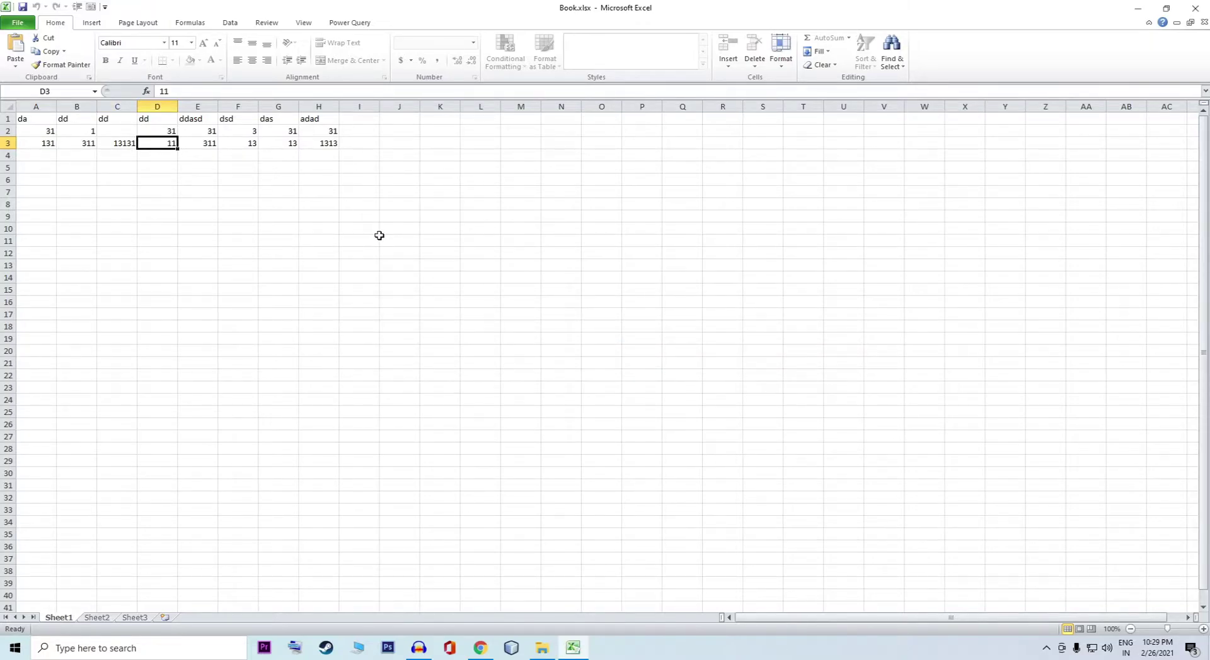
pyautogui.click(285, 291)
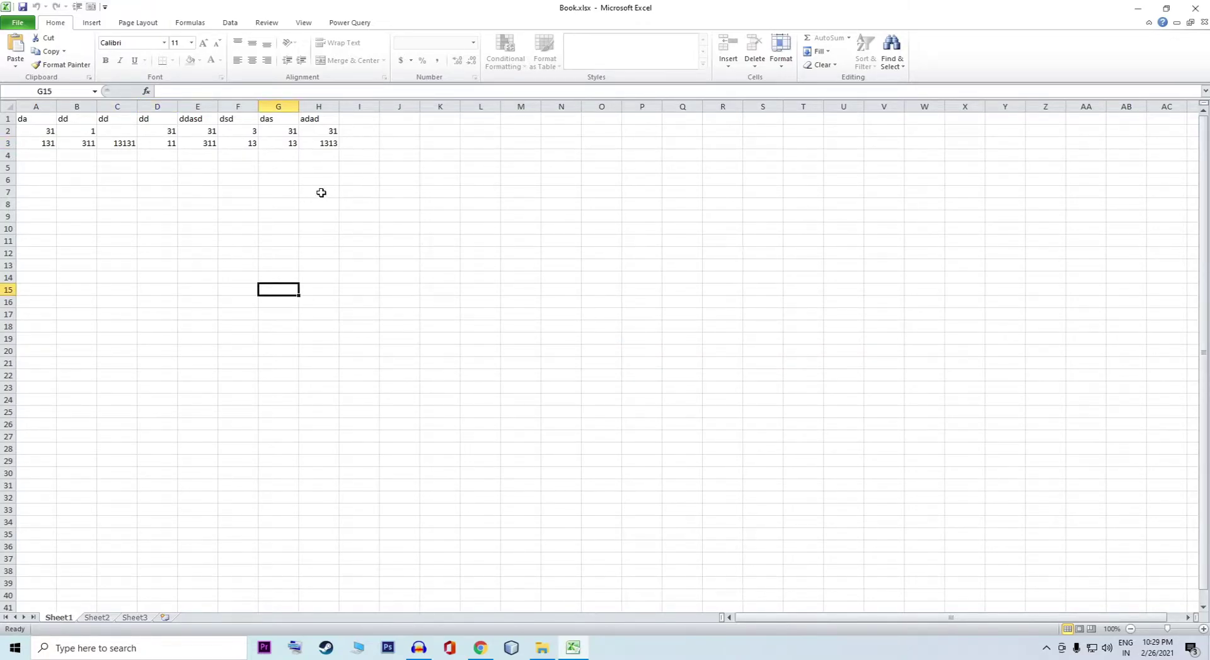
# - Close Excel and rename Book.xlsx in New folder (3) to Book.ZIP
pyautogui.click(1196, 9)
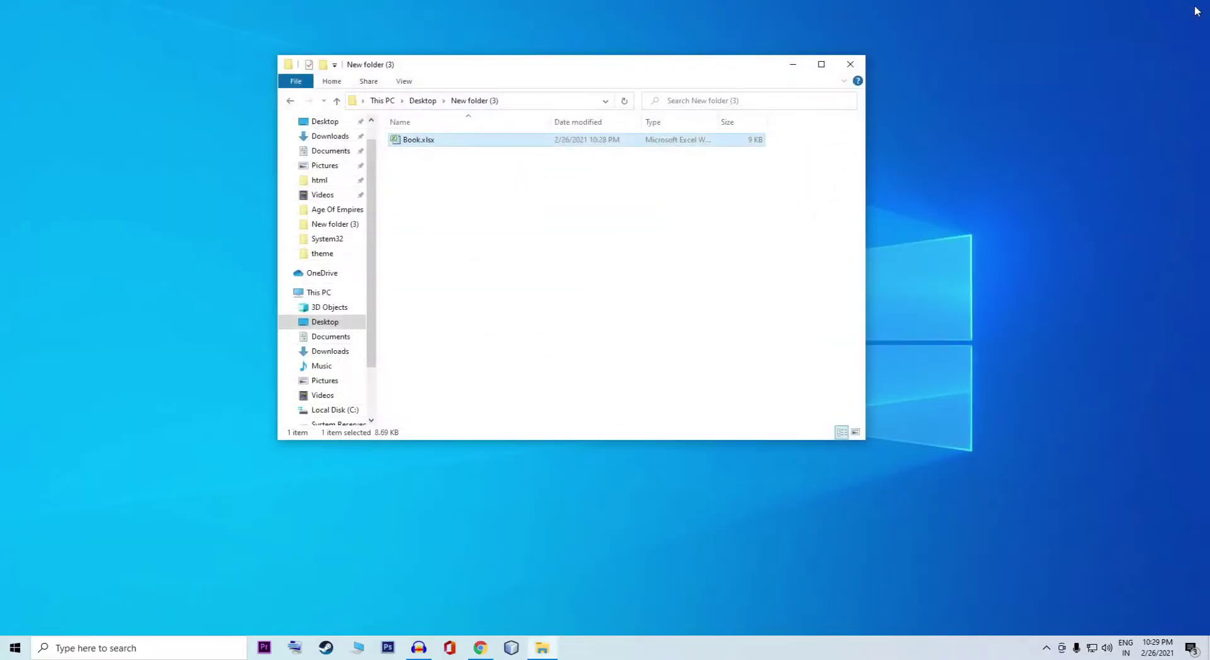
pyautogui.rightClick(504, 147)
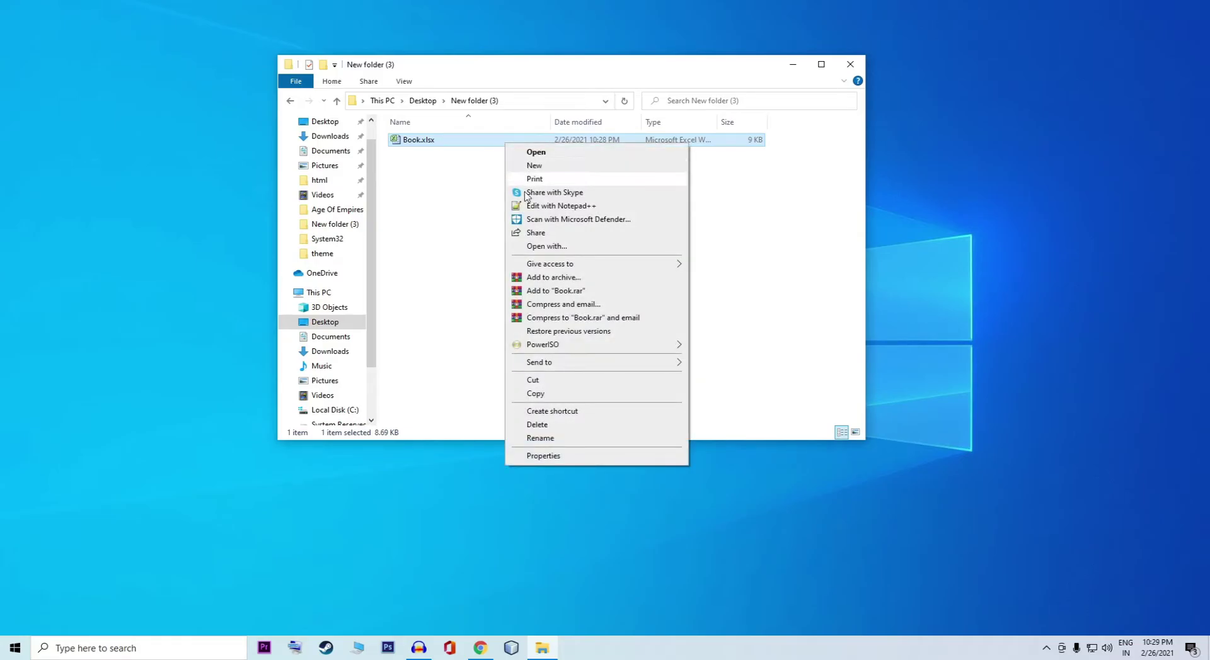
pyautogui.click(546, 440)
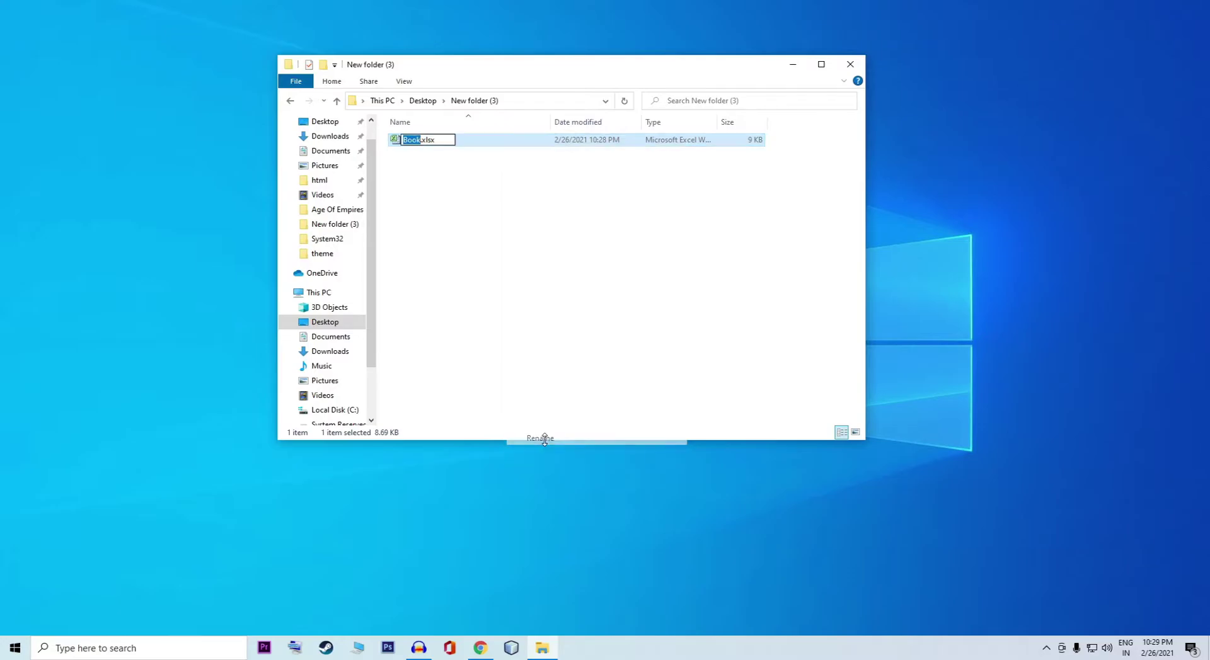
pyautogui.click(447, 141)
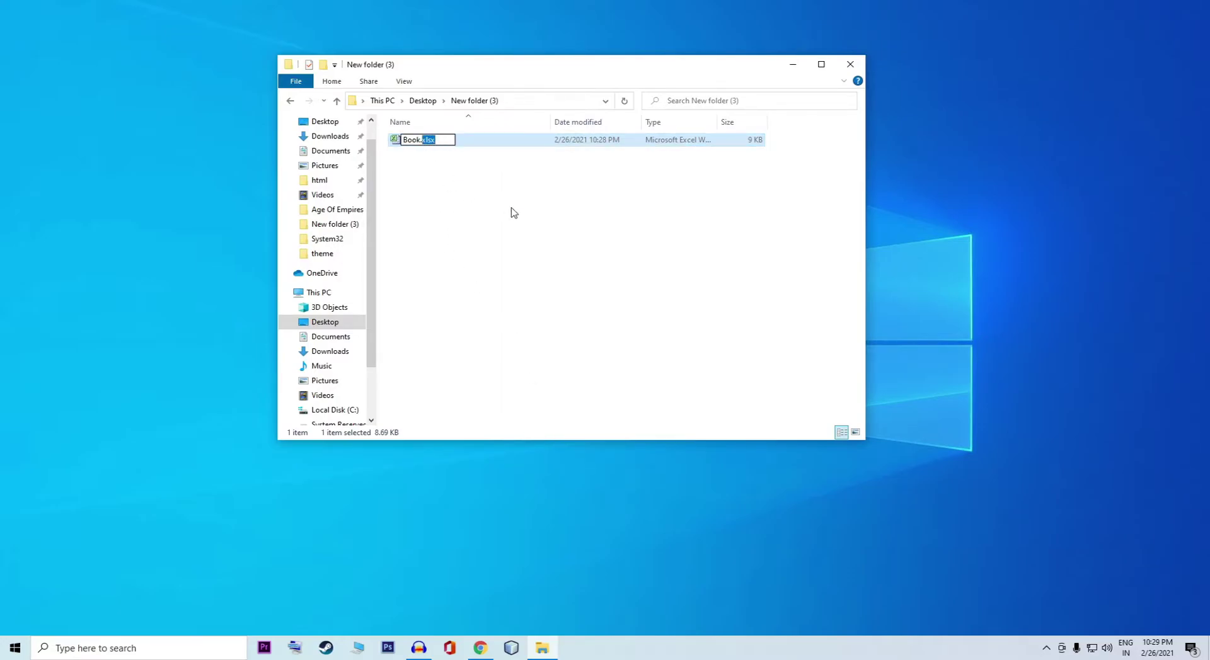
pyautogui.write('ZIP')
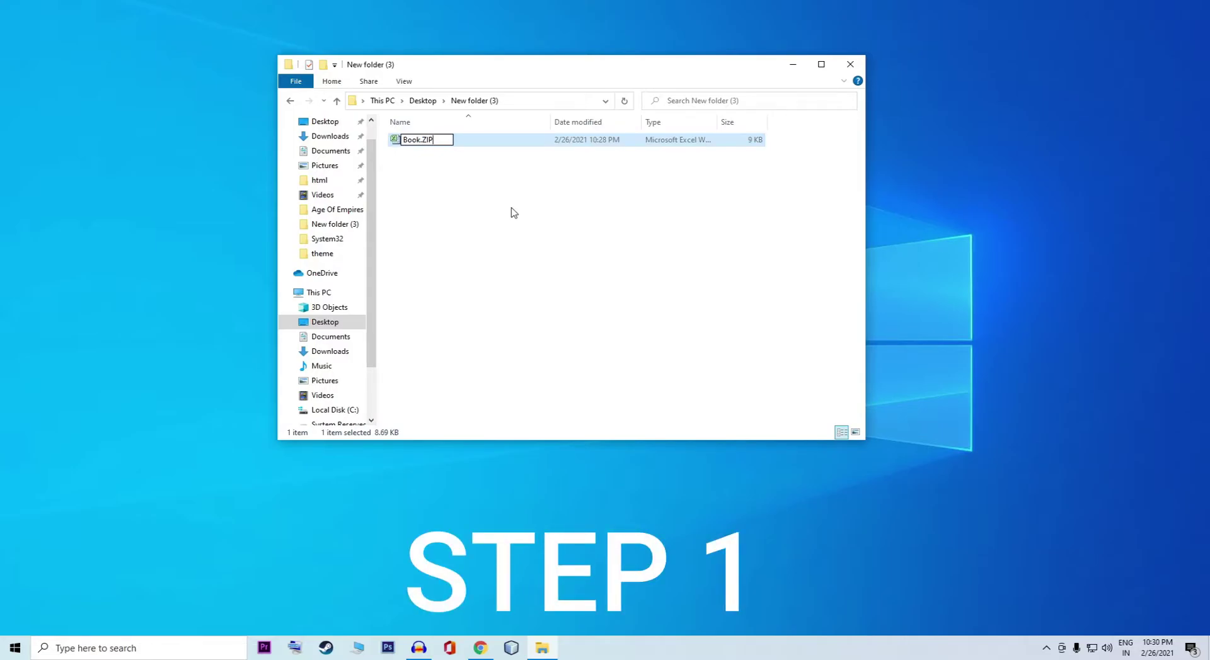
pyautogui.press('Return')
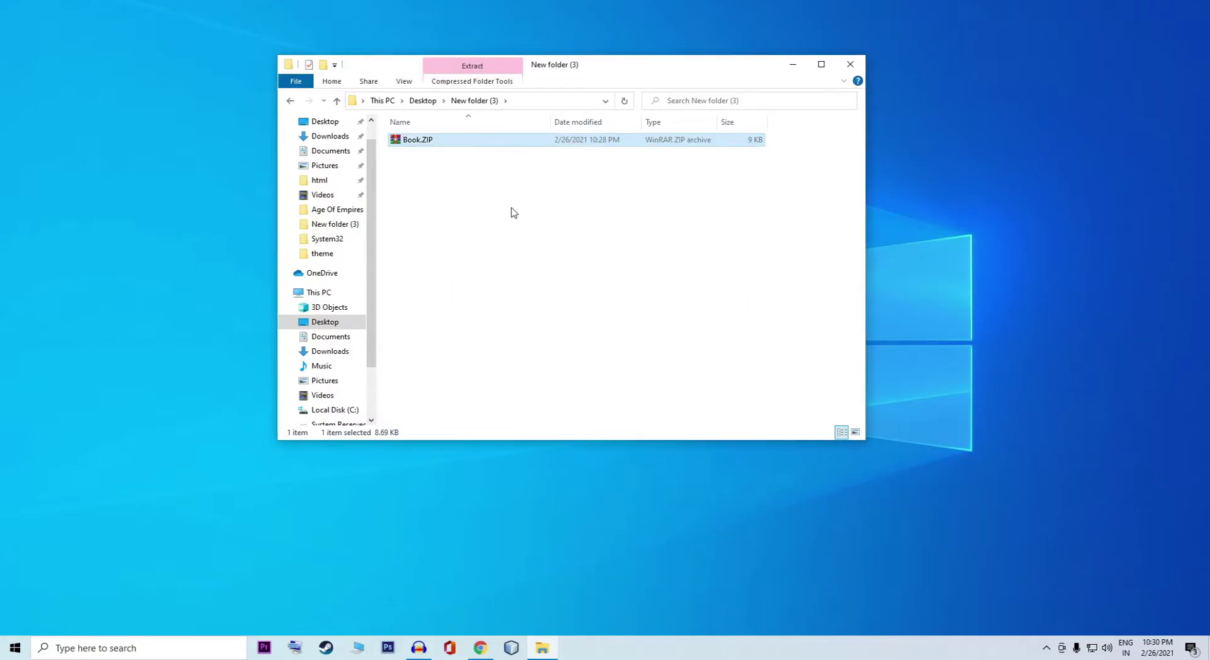
# - Open Book.ZIP in WinRAR, maximized, and browse into its xl\worksheets folder
pyautogui.doubleClick(478, 142)
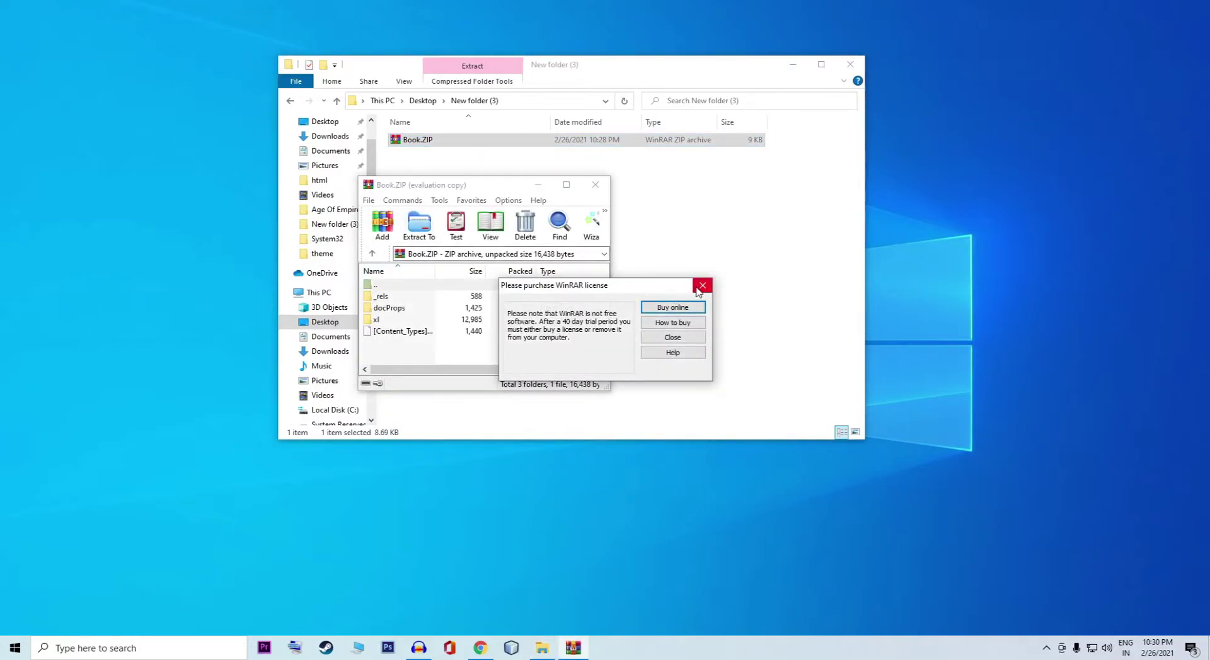
pyautogui.click(701, 285)
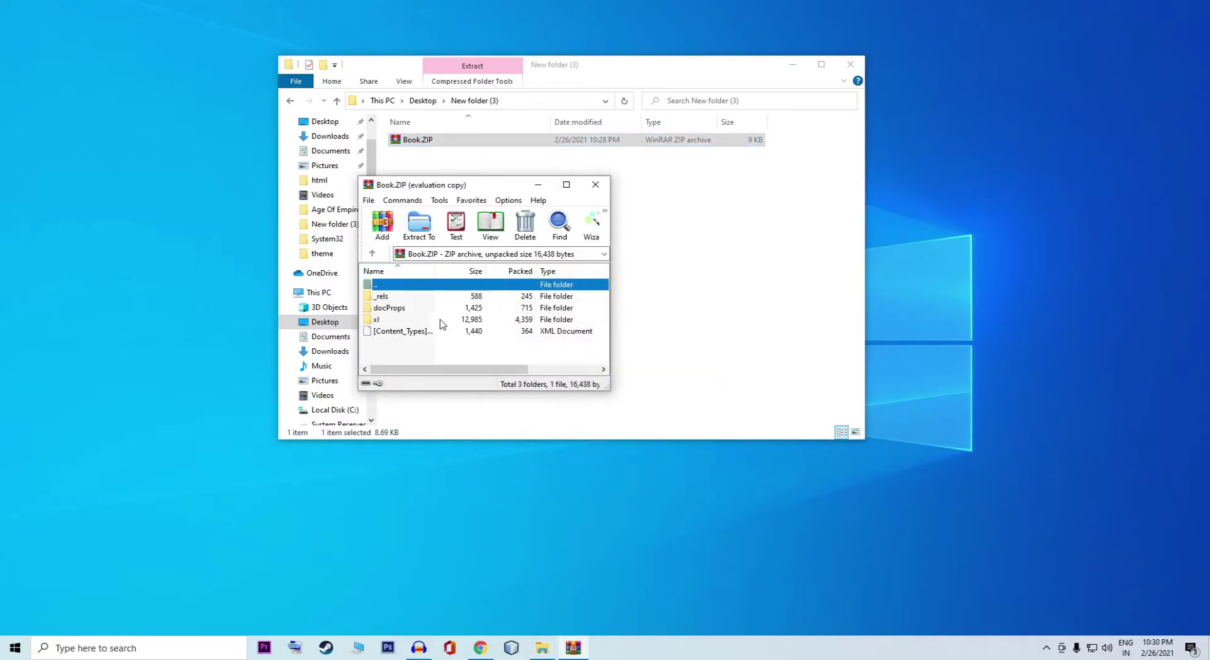
pyautogui.click(566, 185)
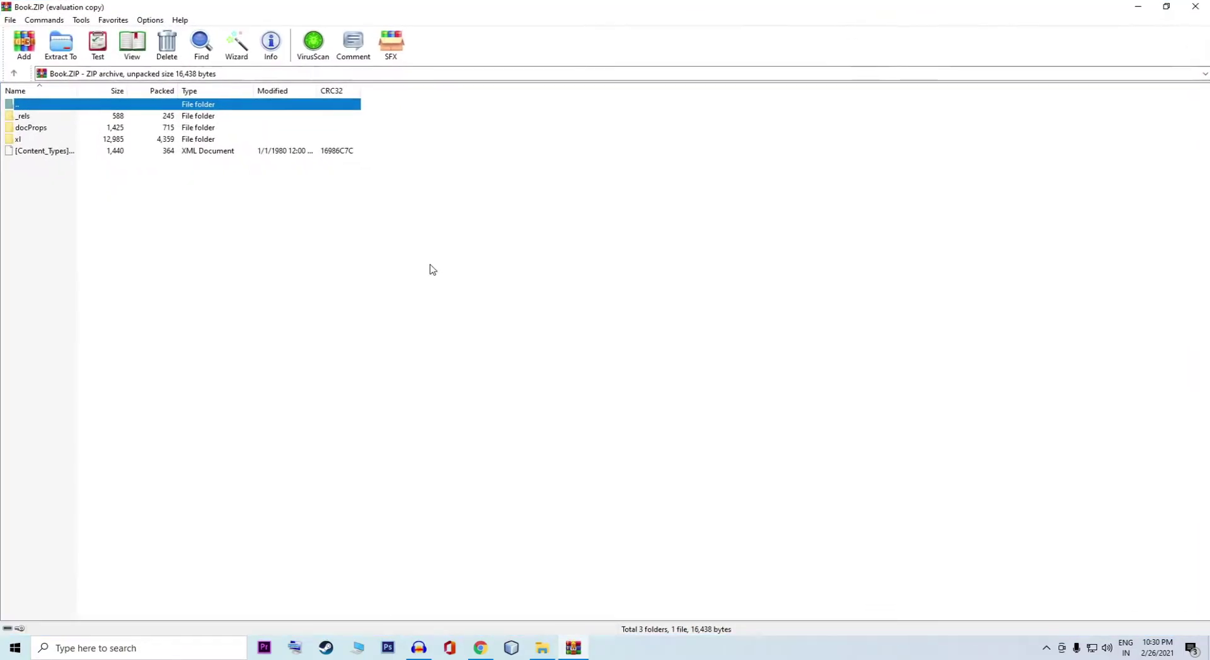
pyautogui.doubleClick(19, 140)
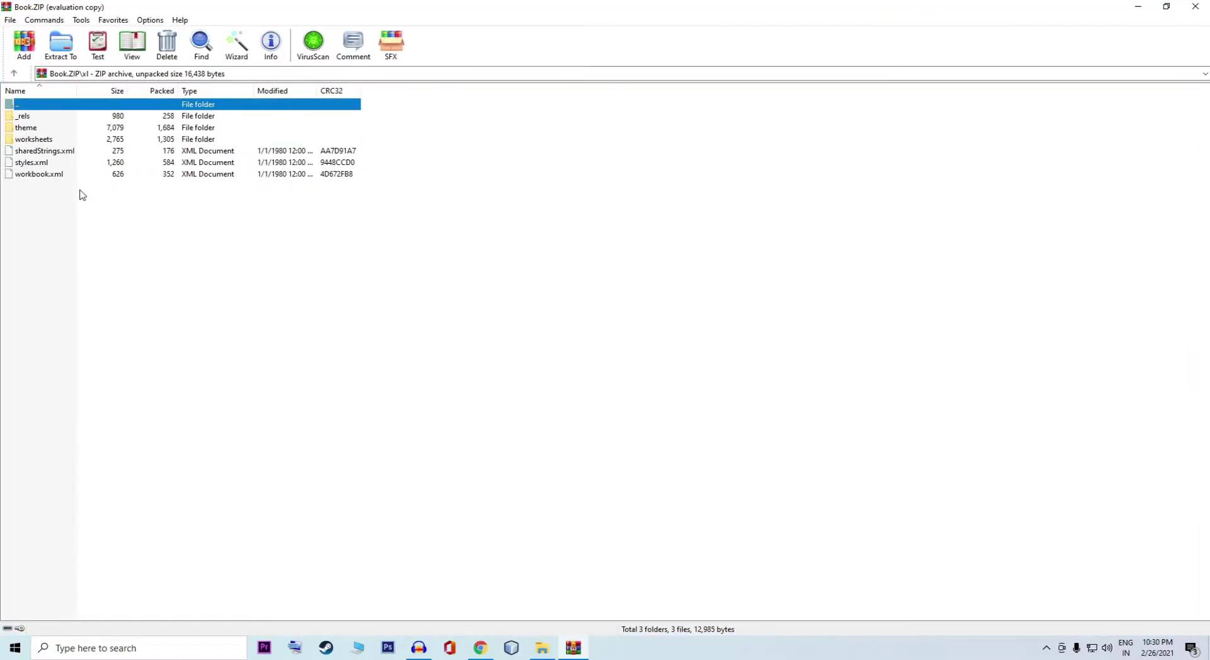
pyautogui.doubleClick(49, 140)
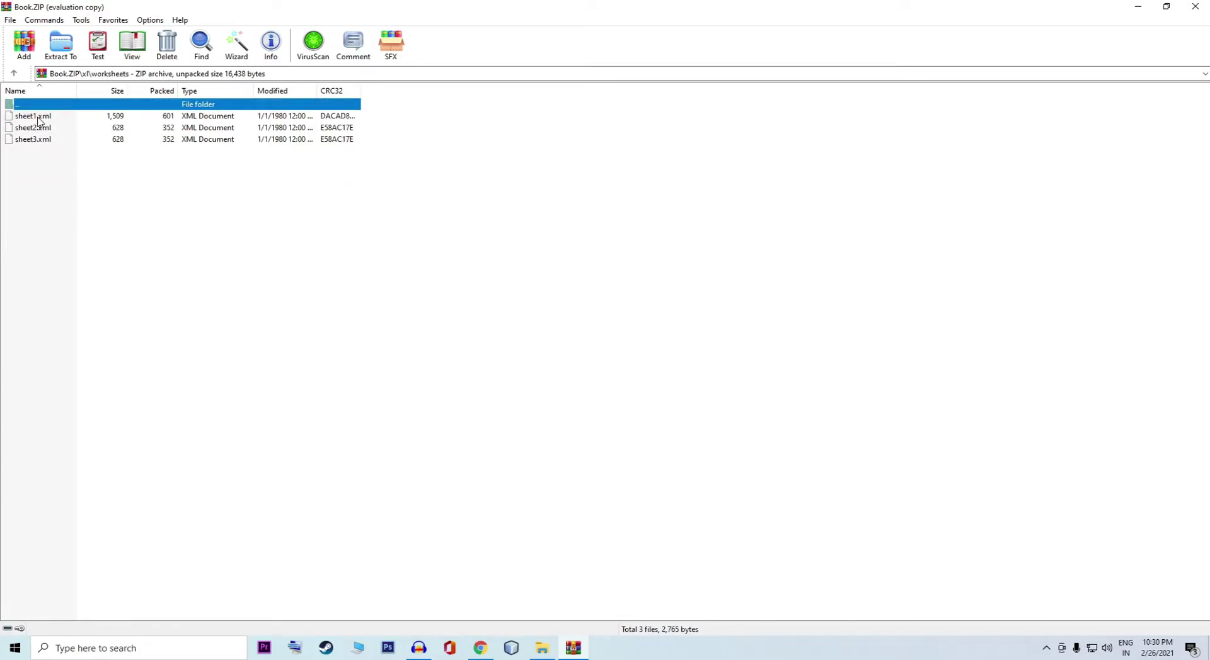
# - Copy sheet1.xml from the archive to the clipboard
pyautogui.click(39, 118)
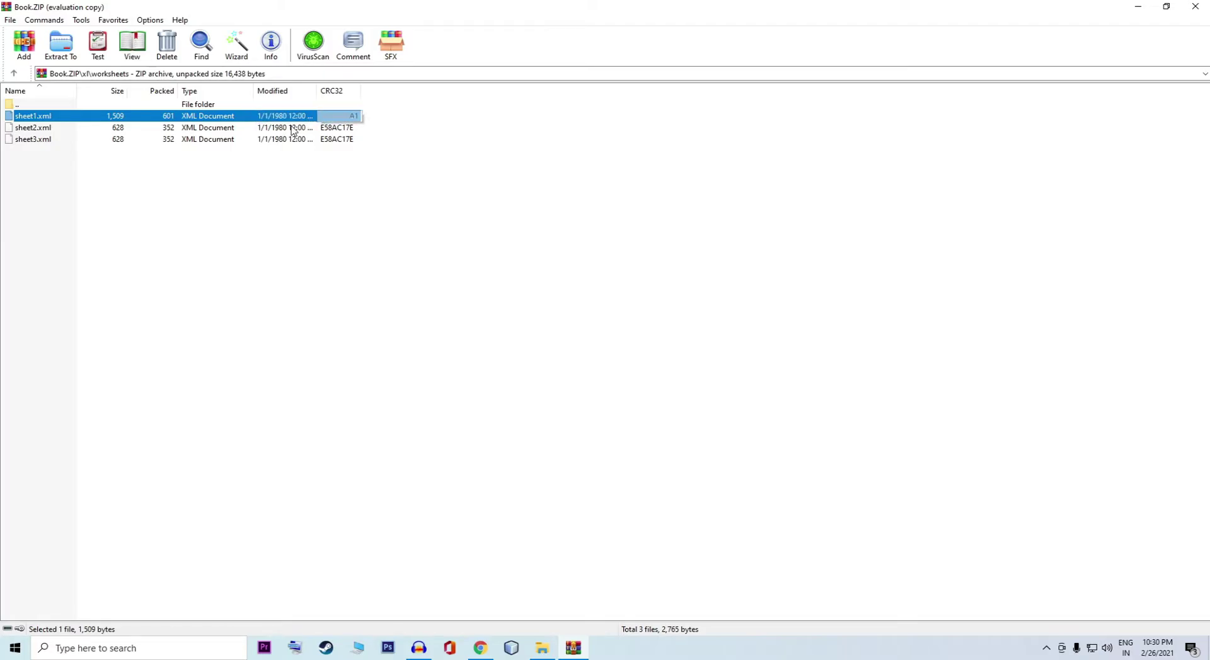
pyautogui.rightClick(174, 122)
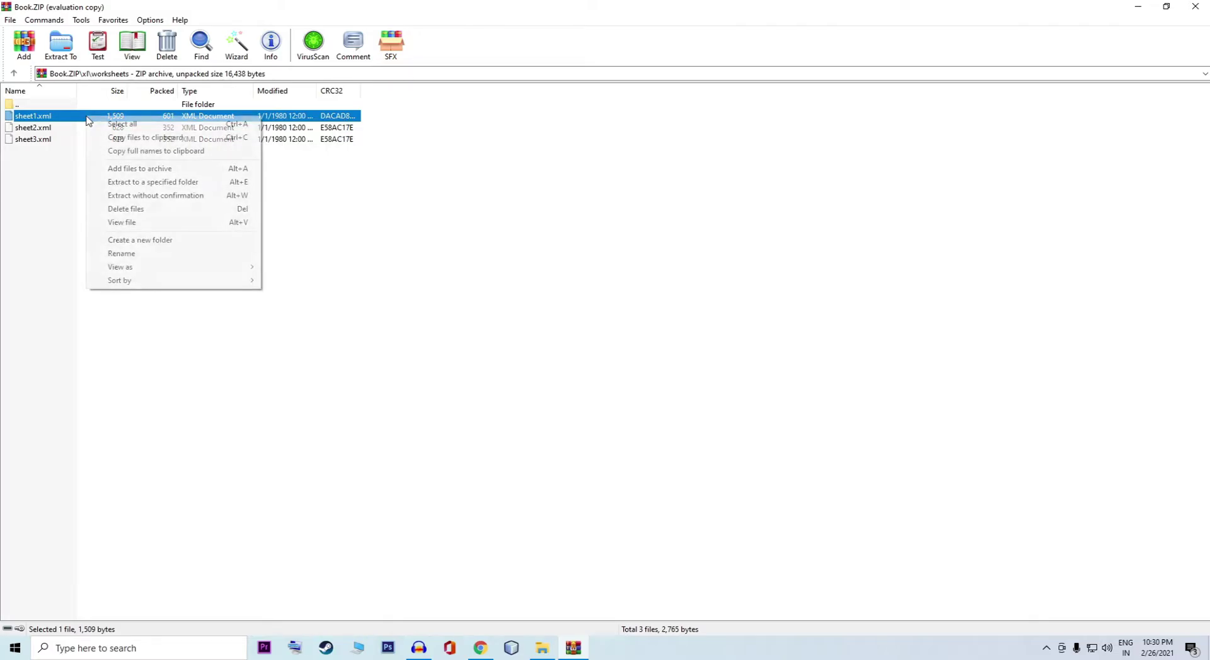
pyautogui.press('r')
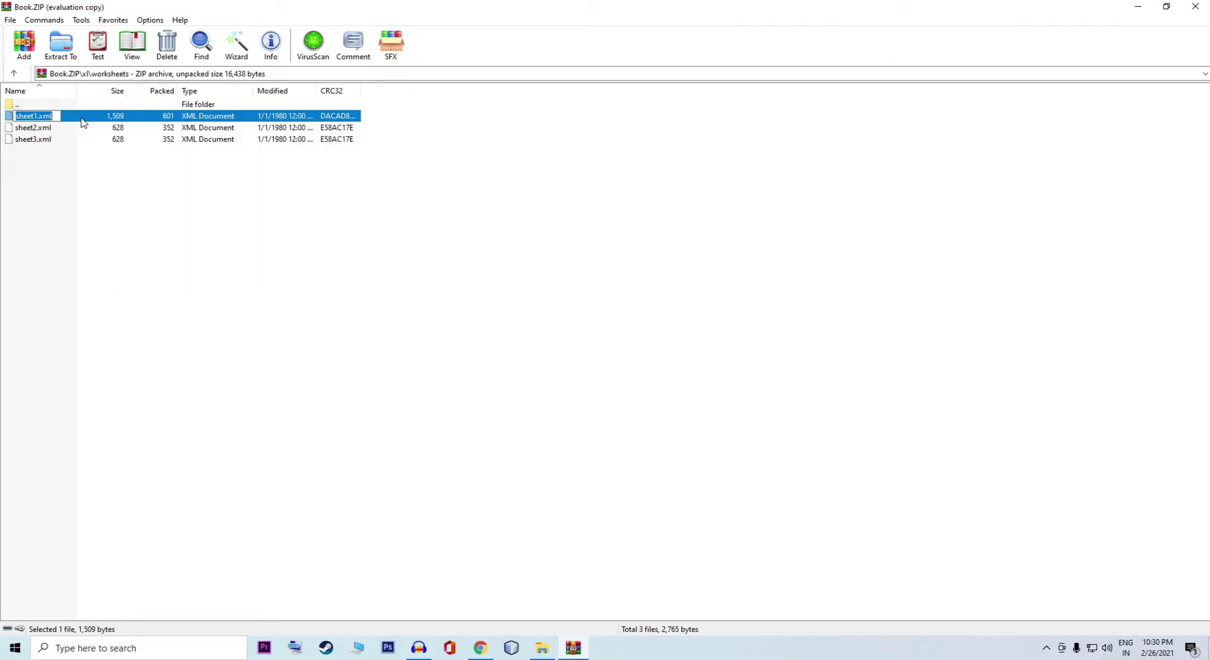
pyautogui.click(738, 118)
pyautogui.click(294, 117)
pyautogui.rightClick(298, 116)
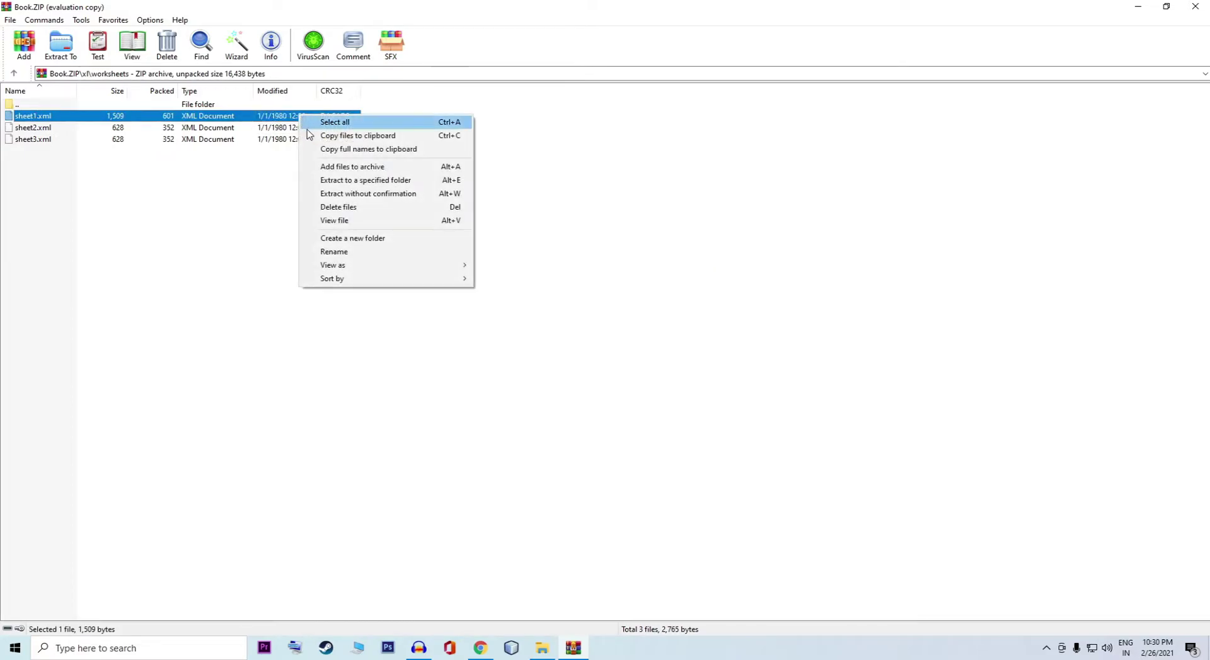
pyautogui.click(670, 212)
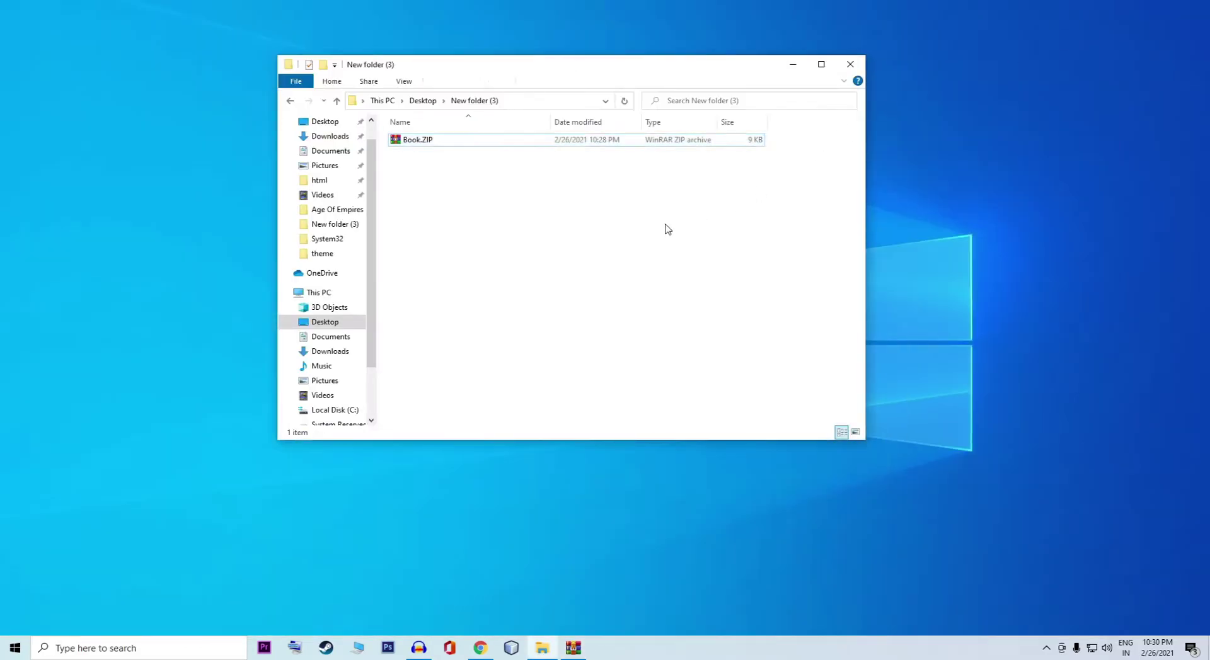
# - Paste sheet1.xml into New folder (3) and open it with Edit with Notepad++
pyautogui.hotkey('ctrl', 'v')
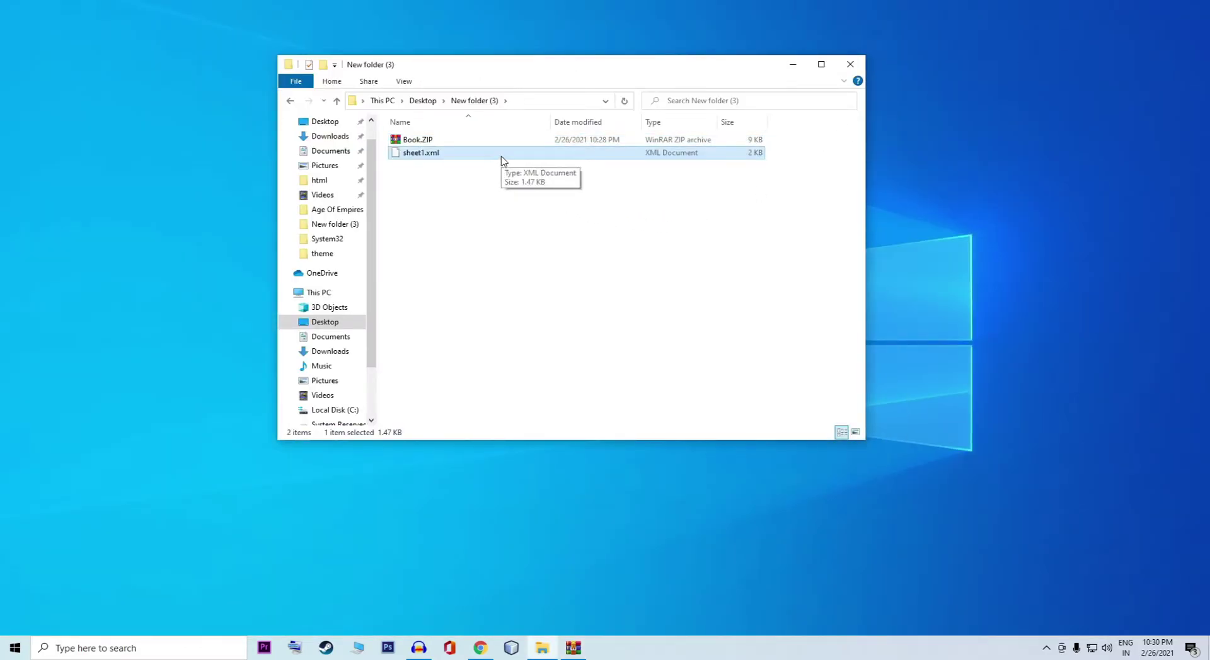
pyautogui.rightClick(501, 158)
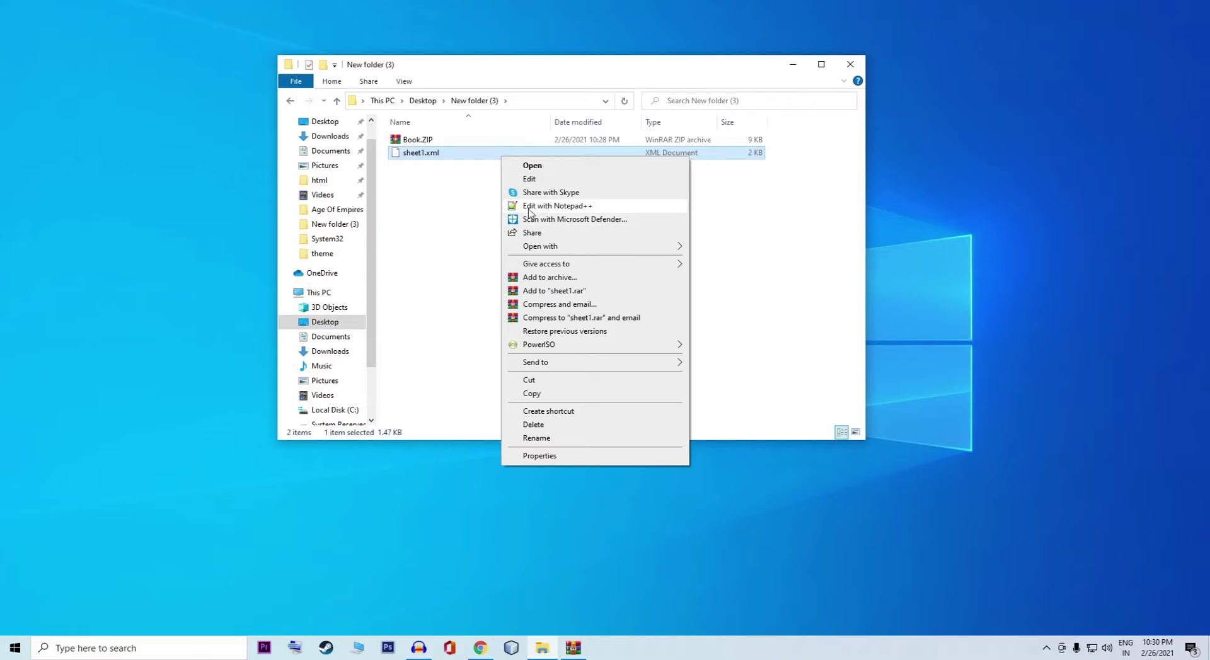
pyautogui.click(579, 208)
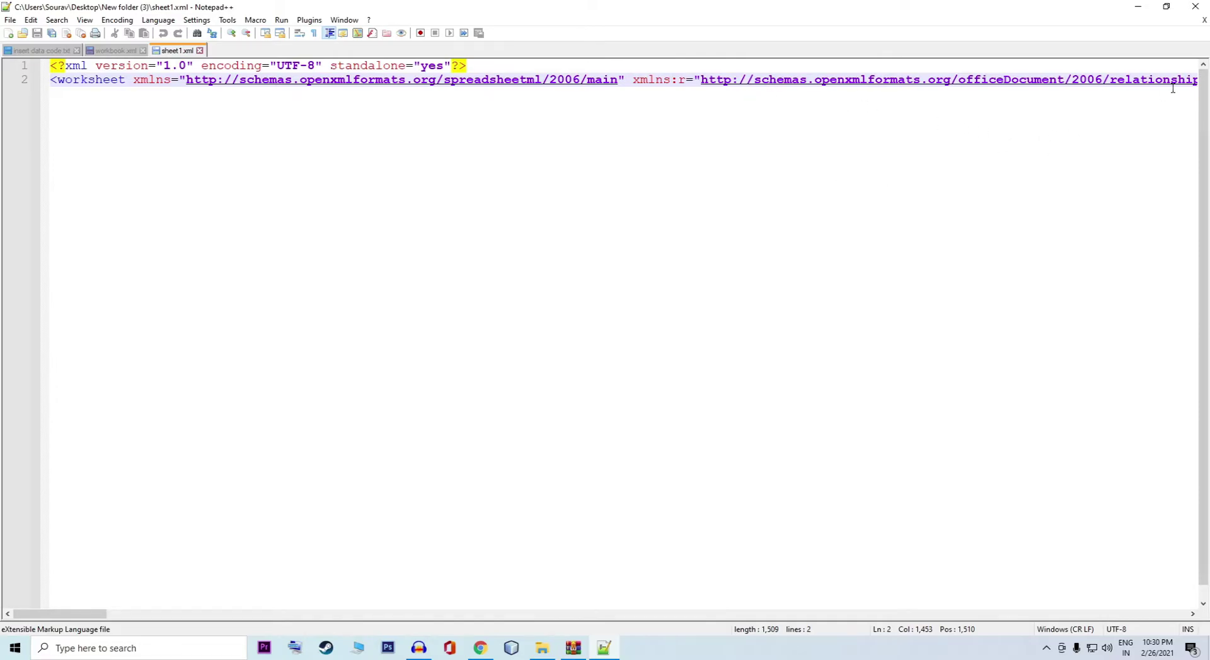
# - Insert a line break before the C3 cell entry on line 2 of sheet1.xml
pyautogui.moveTo(105, 614); pyautogui.dragTo(742, 566)
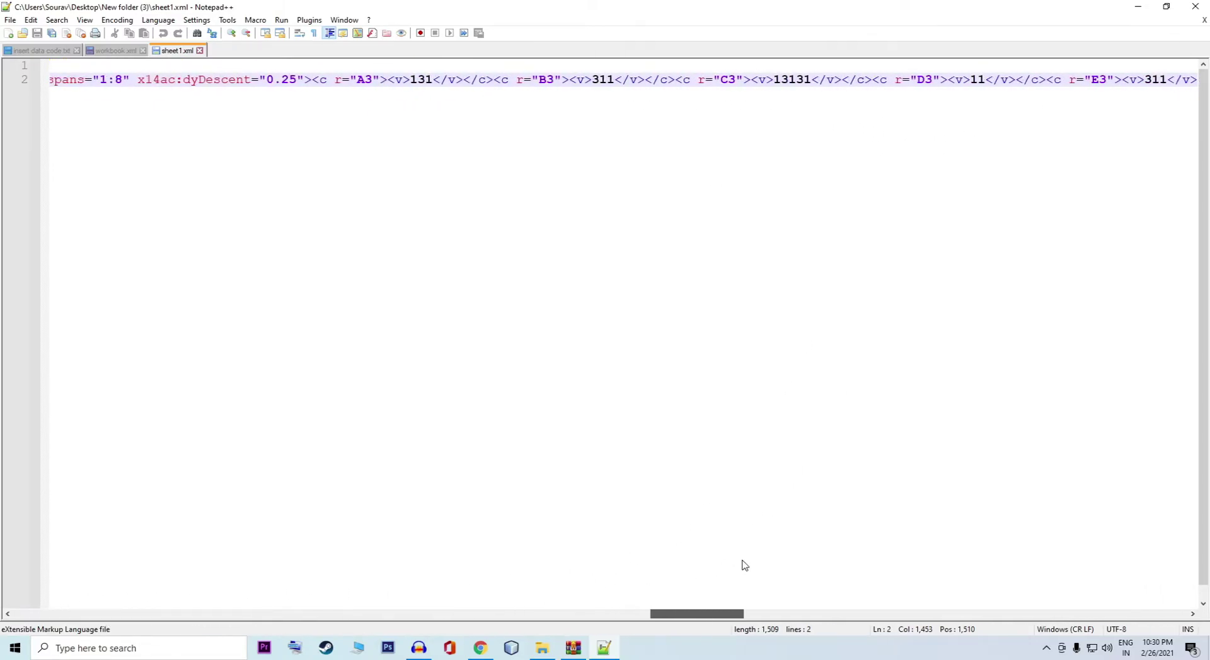
pyautogui.click(646, 80)
pyautogui.press('Return')
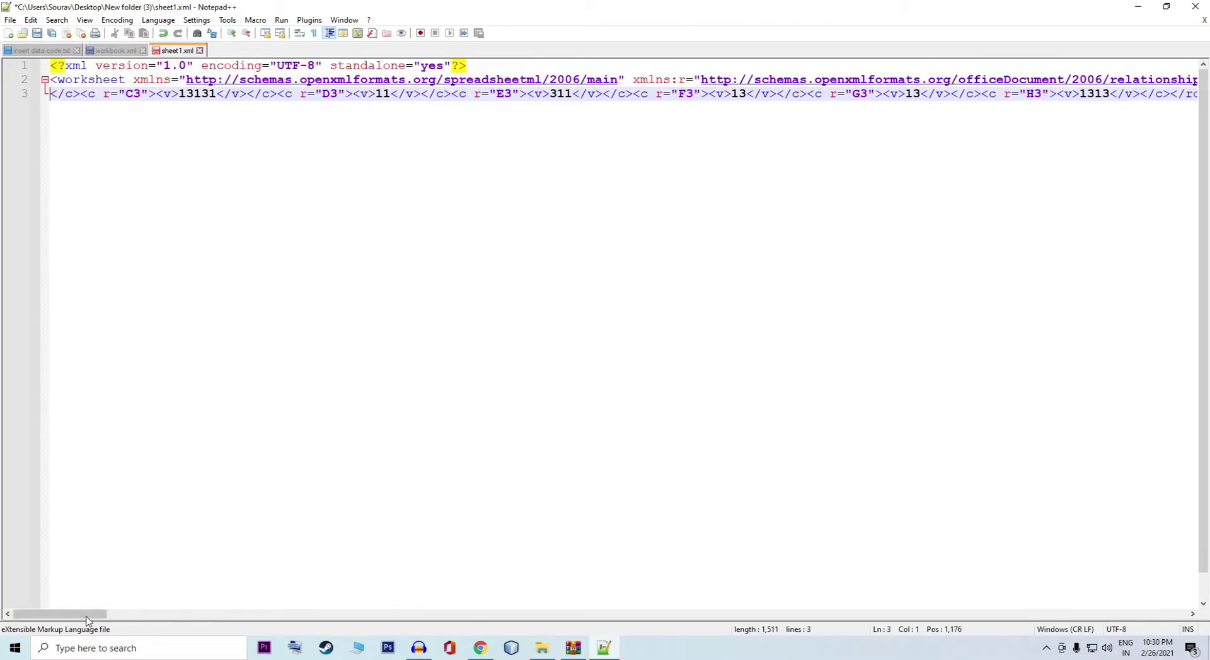
pyautogui.moveTo(88, 614); pyautogui.dragTo(222, 612)
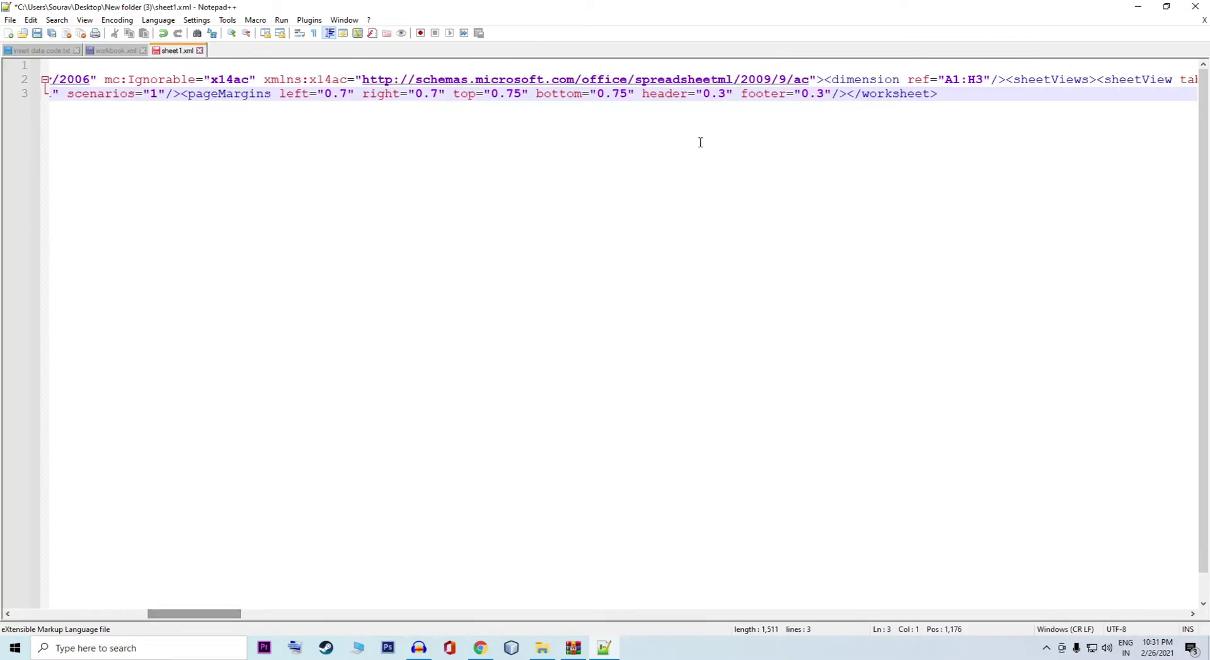
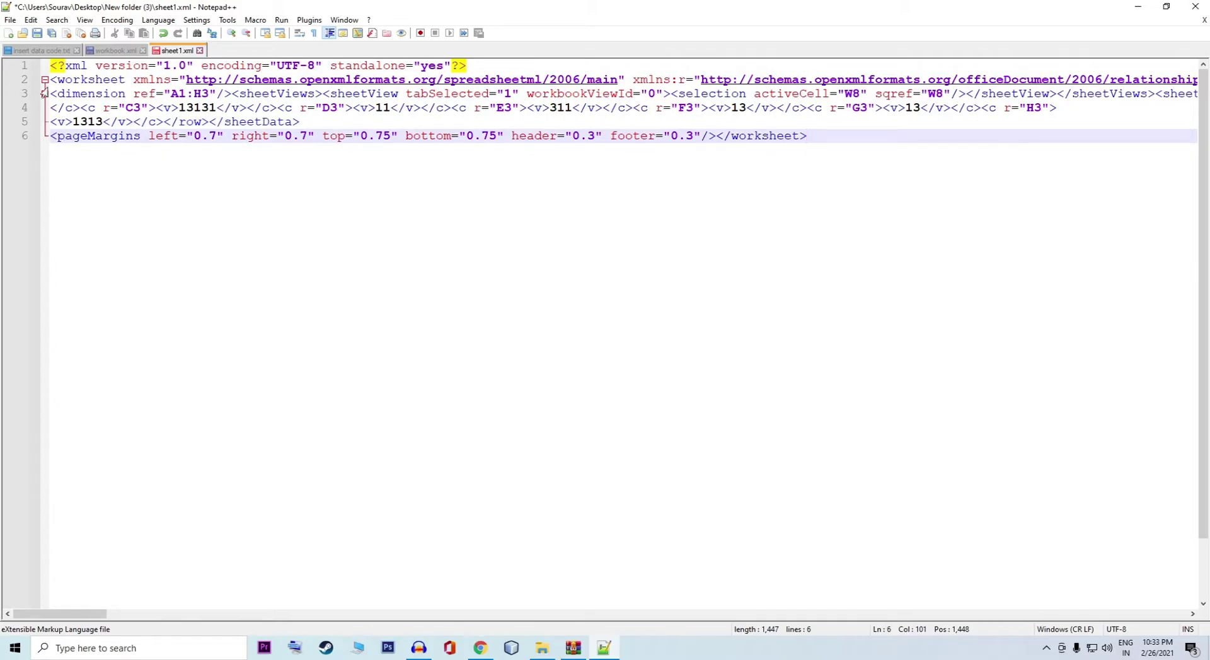
# - Save sheet1.xml with the sheetProtection element removed and close Notepad++
pyautogui.click(10, 20)
pyautogui.click(46, 117)
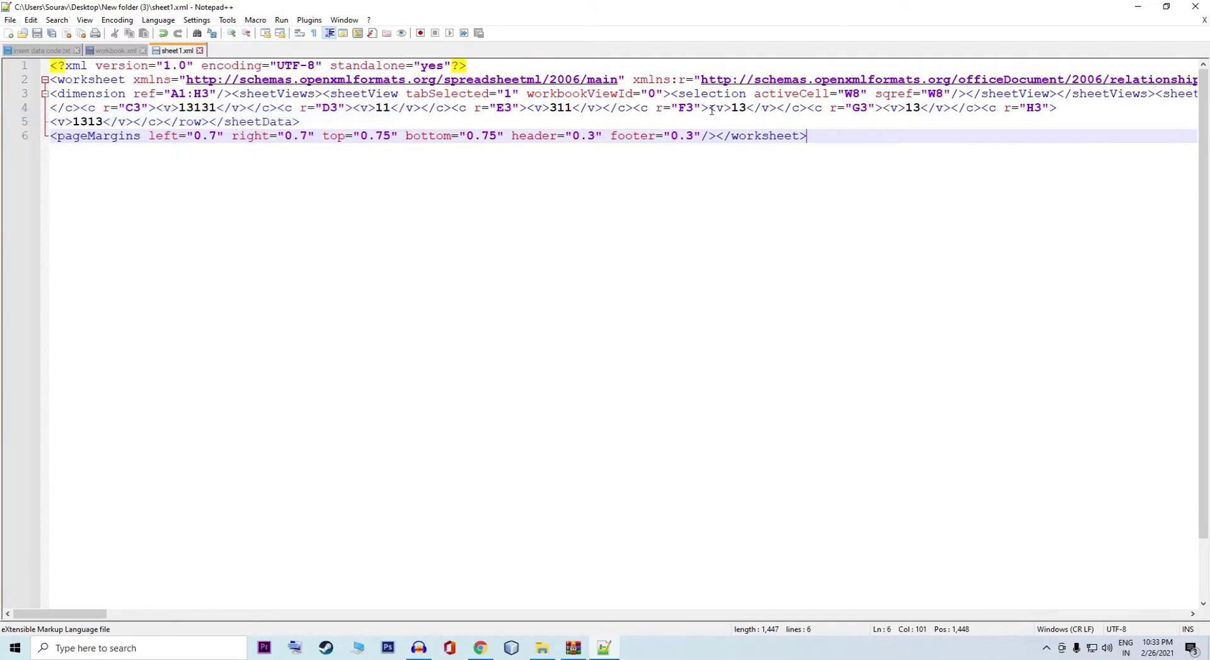
pyautogui.click(1195, 8)
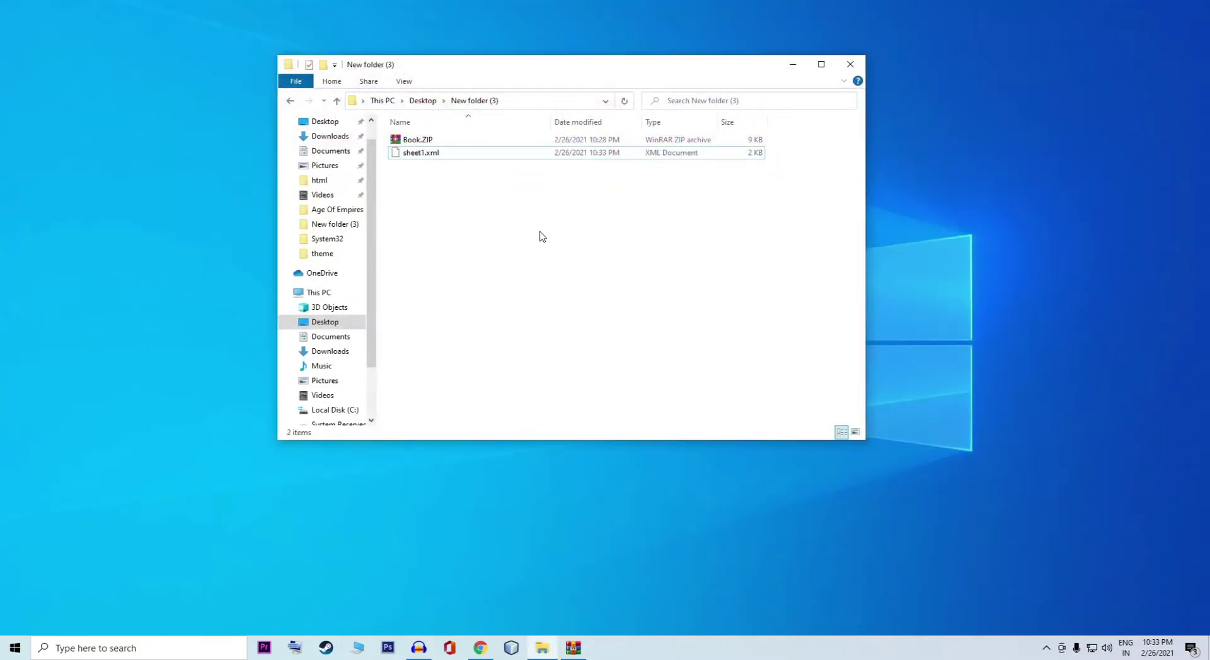
# - Open Book.ZIP in WinRAR, dismiss the licence reminder, and browse into xl\worksheets
pyautogui.doubleClick(421, 141)
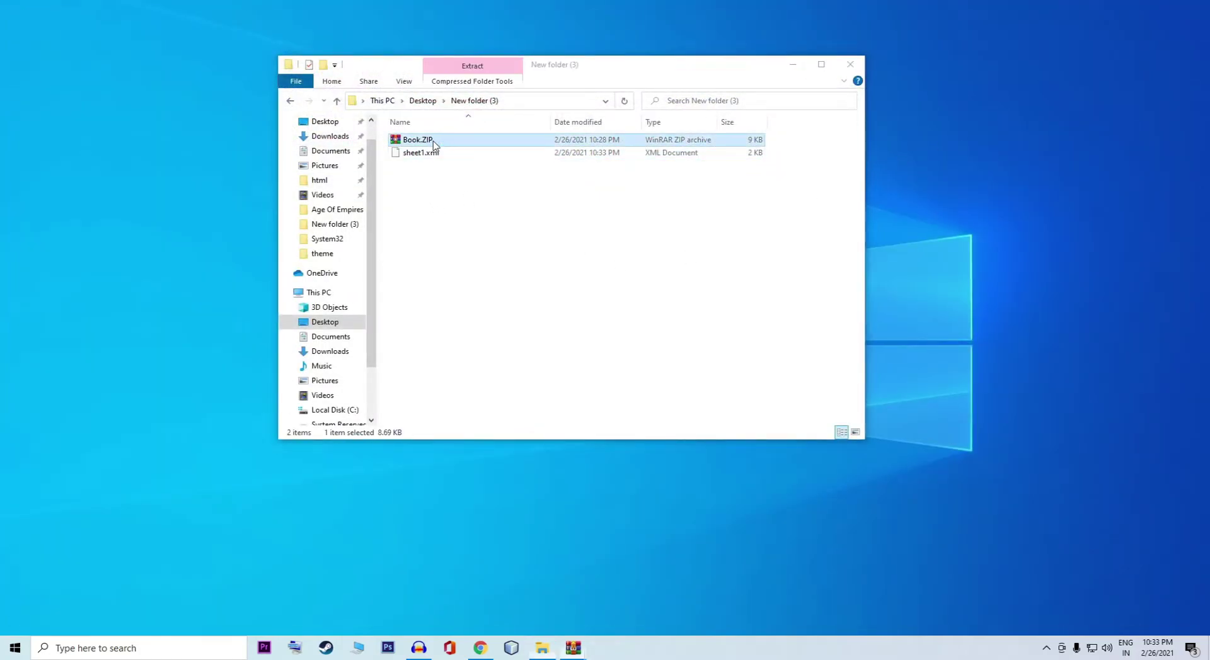
pyautogui.click(380, 321)
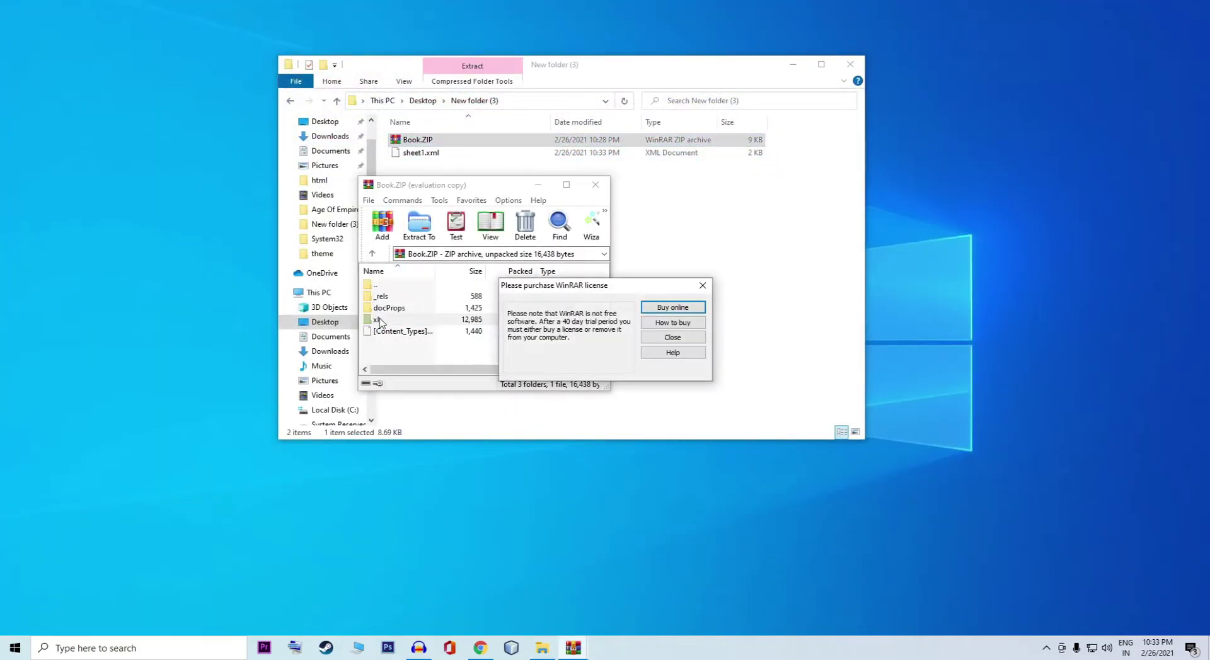
pyautogui.click(706, 282)
pyautogui.click(567, 186)
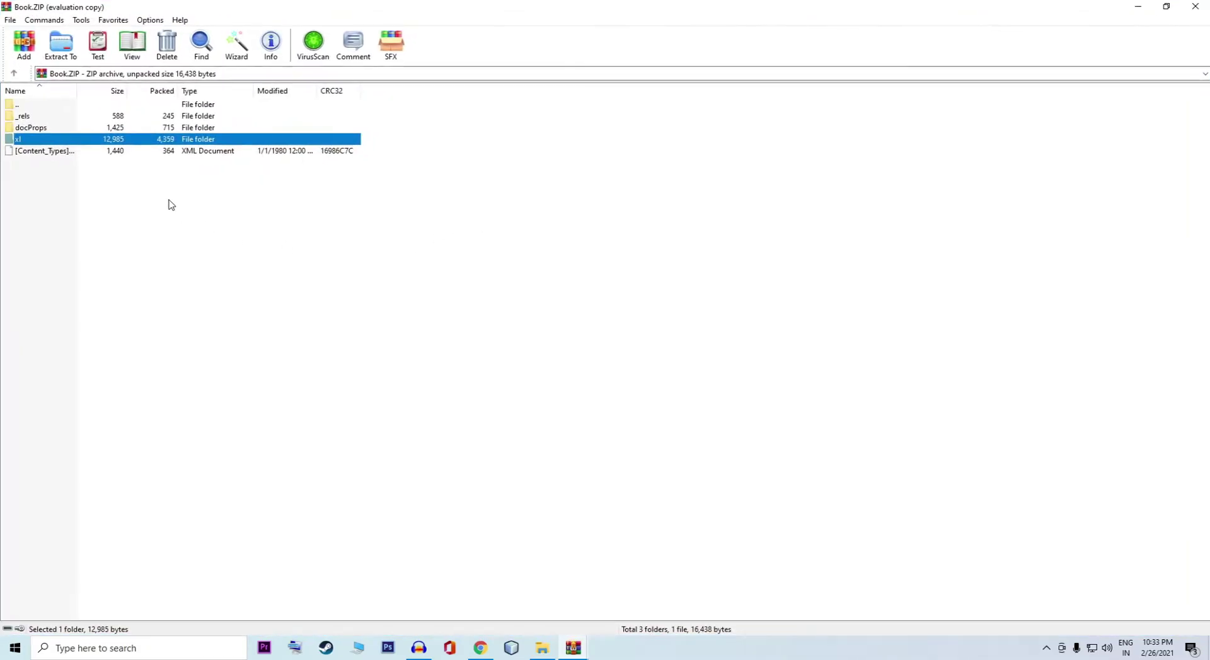
pyautogui.doubleClick(48, 139)
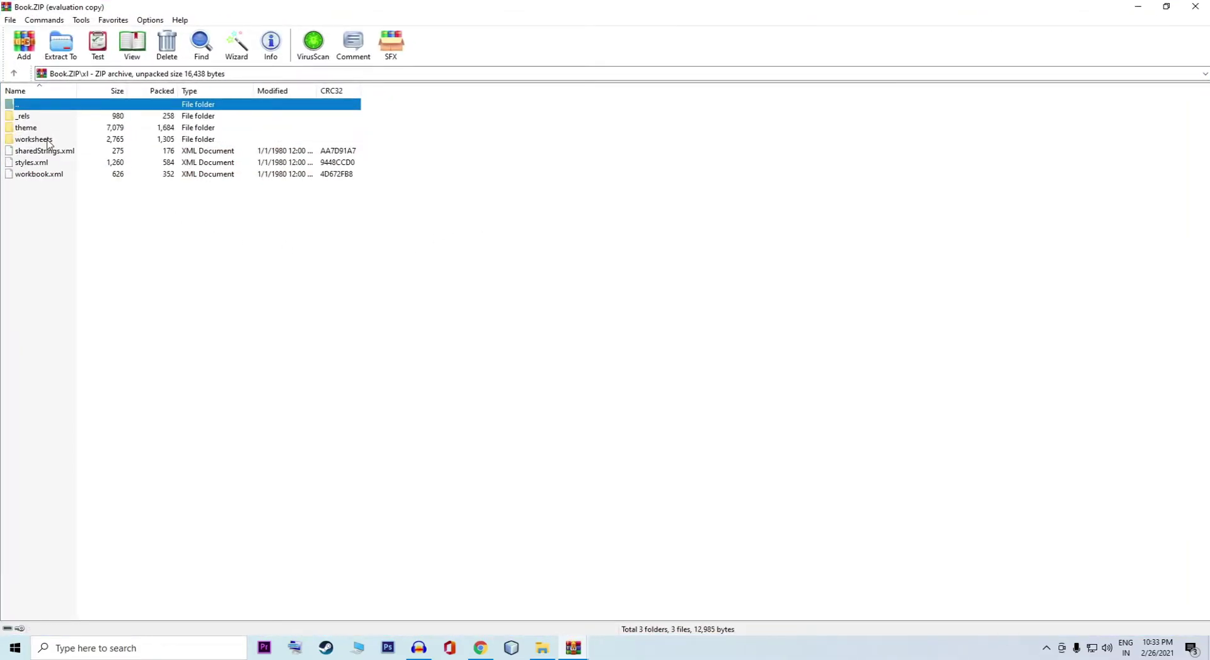
pyautogui.doubleClick(48, 140)
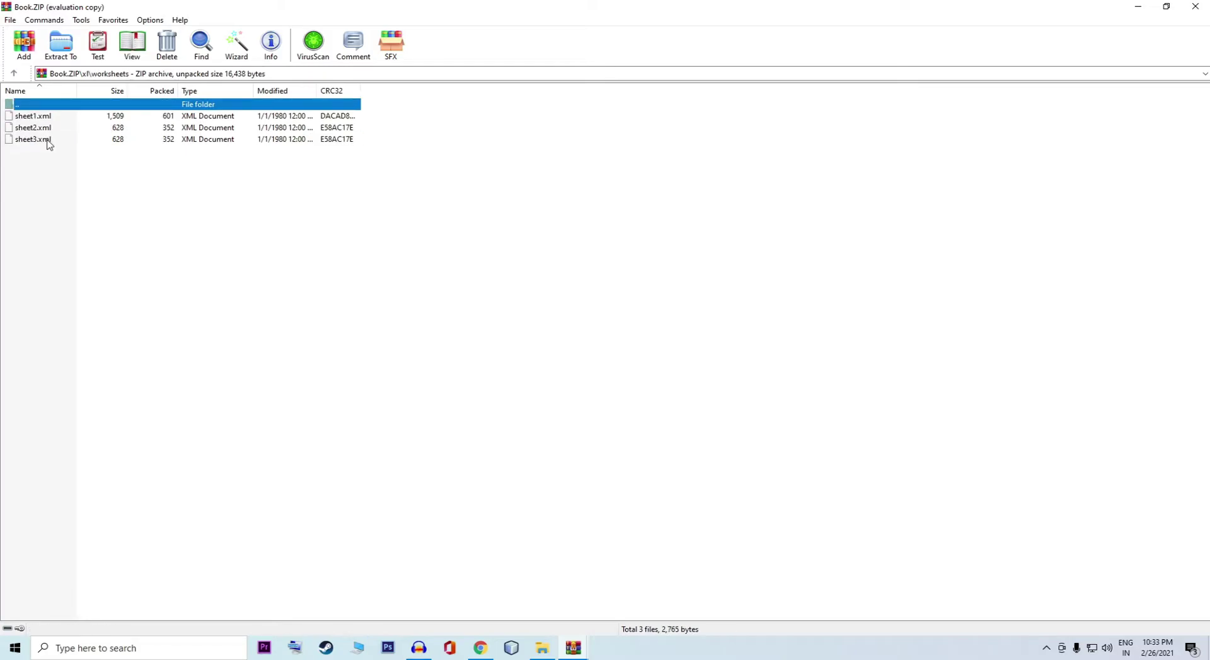
pyautogui.moveTo(565, 3); pyautogui.dragTo(789, 109)
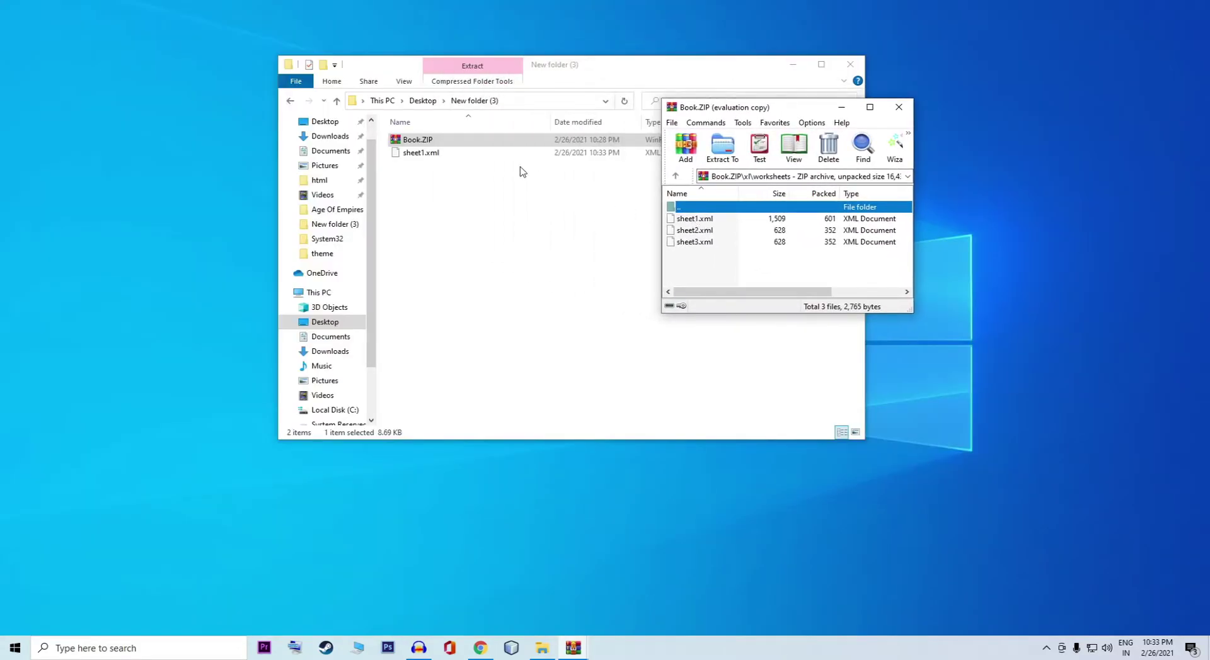
pyautogui.click(459, 157)
# - Drop the edited sheet1.xml into Book.ZIP's worksheets folder, confirm the update, and close WinRAR
pyautogui.moveTo(457, 158); pyautogui.dragTo(877, 268)
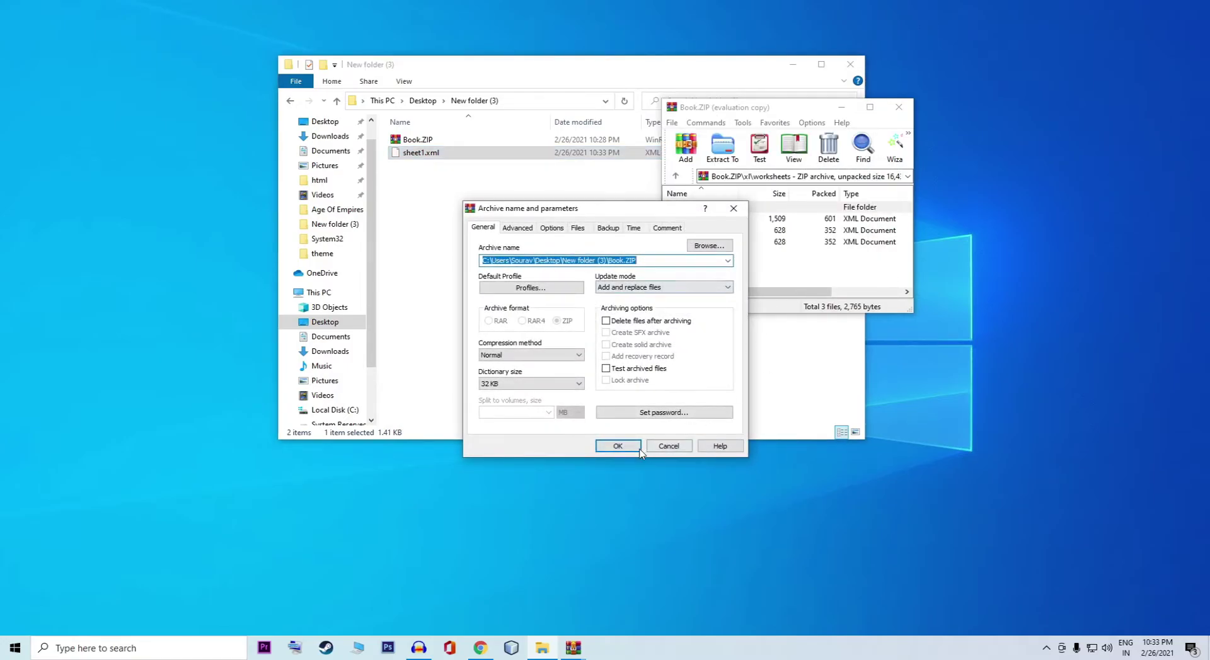
pyautogui.click(618, 446)
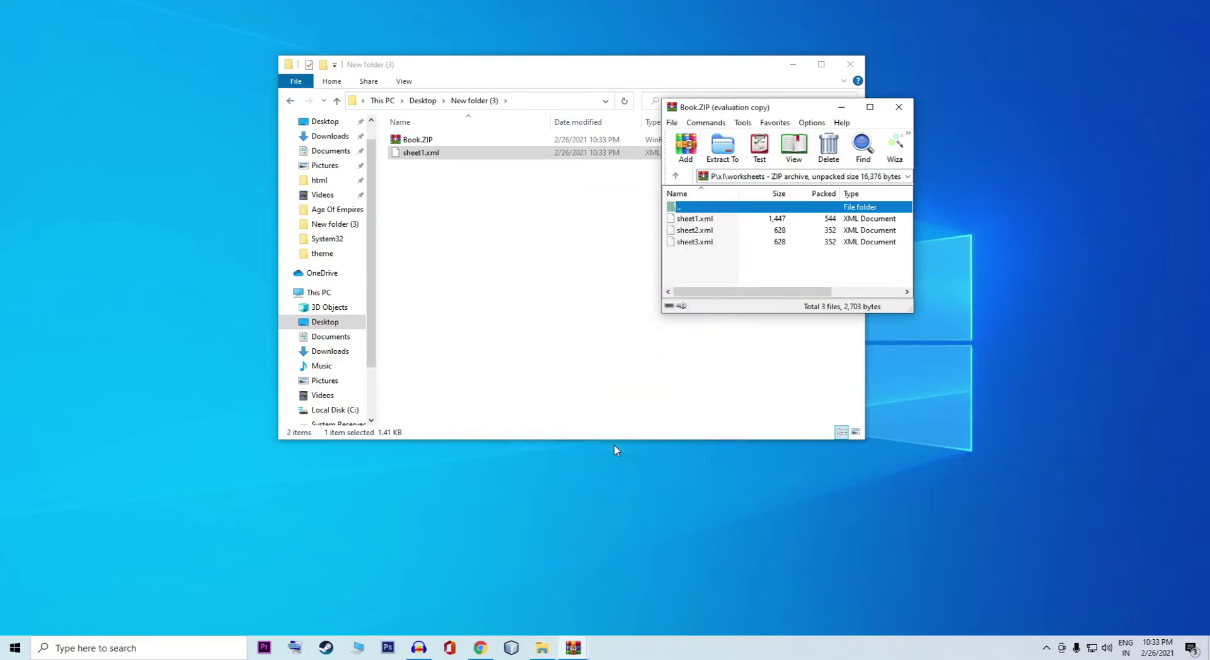
pyautogui.click(899, 107)
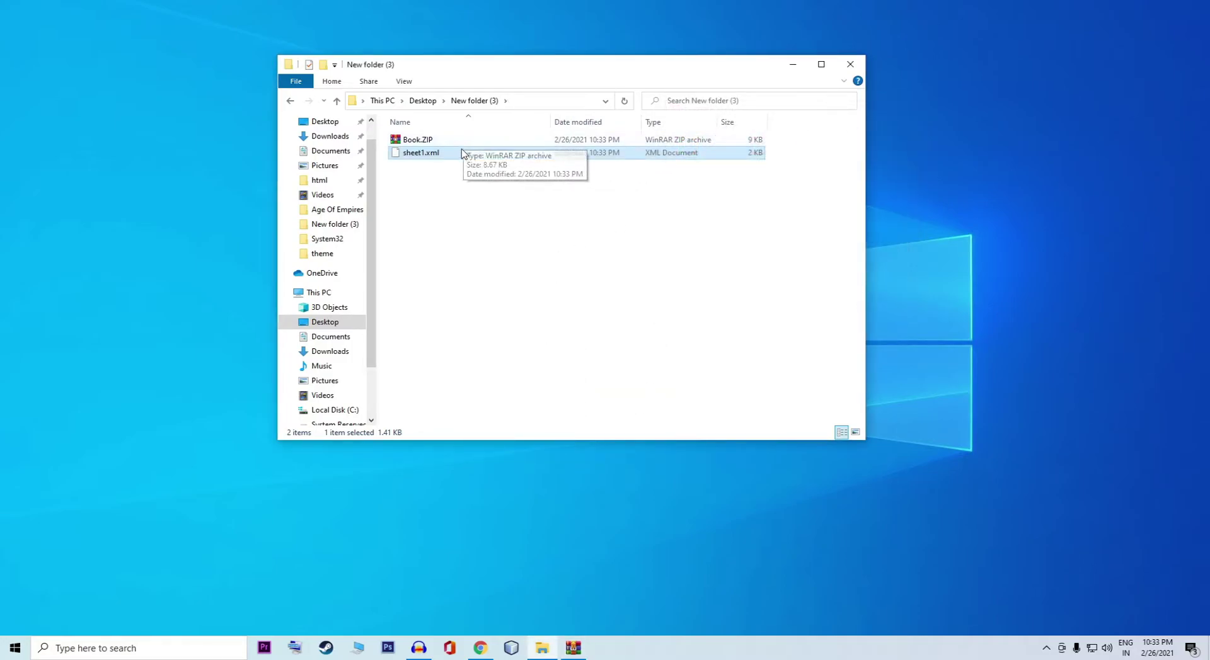
# - Rename Book.ZIP to Book.xlsx, accept the extension-change warning, and open it in Excel
pyautogui.click(457, 141)
pyautogui.rightClick(458, 144)
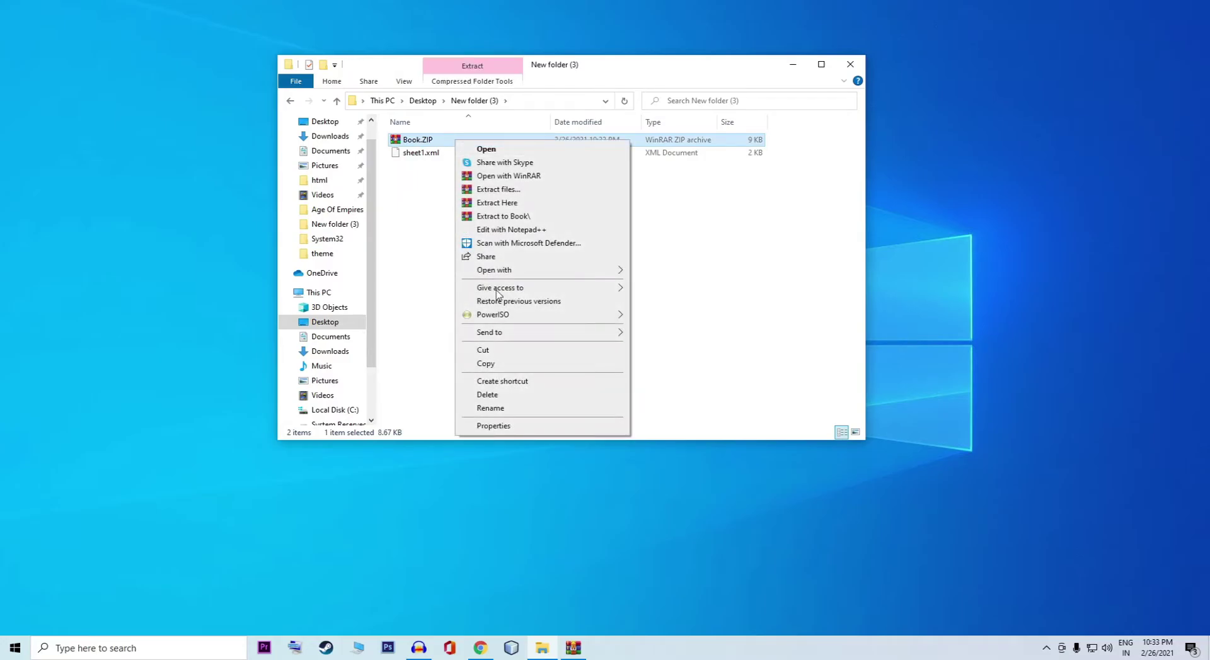
pyautogui.click(491, 408)
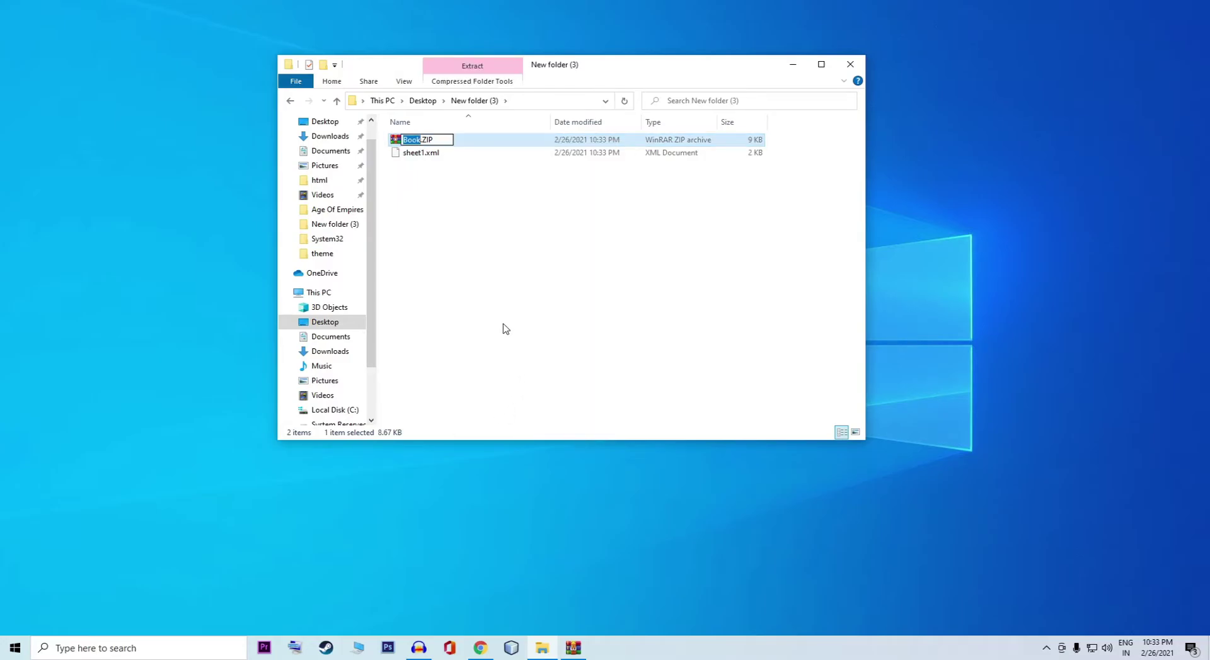
pyautogui.click(451, 140)
pyautogui.press('BackSpace')
pyautogui.press('BackSpace')
pyautogui.press('BackSpace')
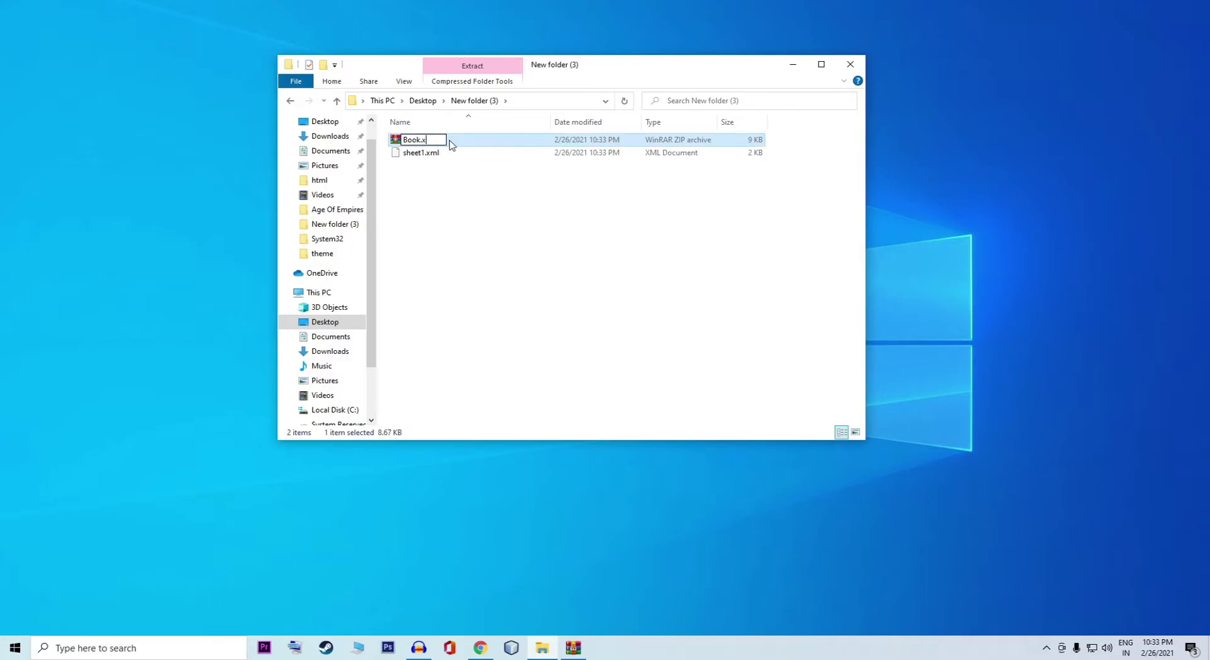
pyautogui.write('xlsx')
pyautogui.press('Return')
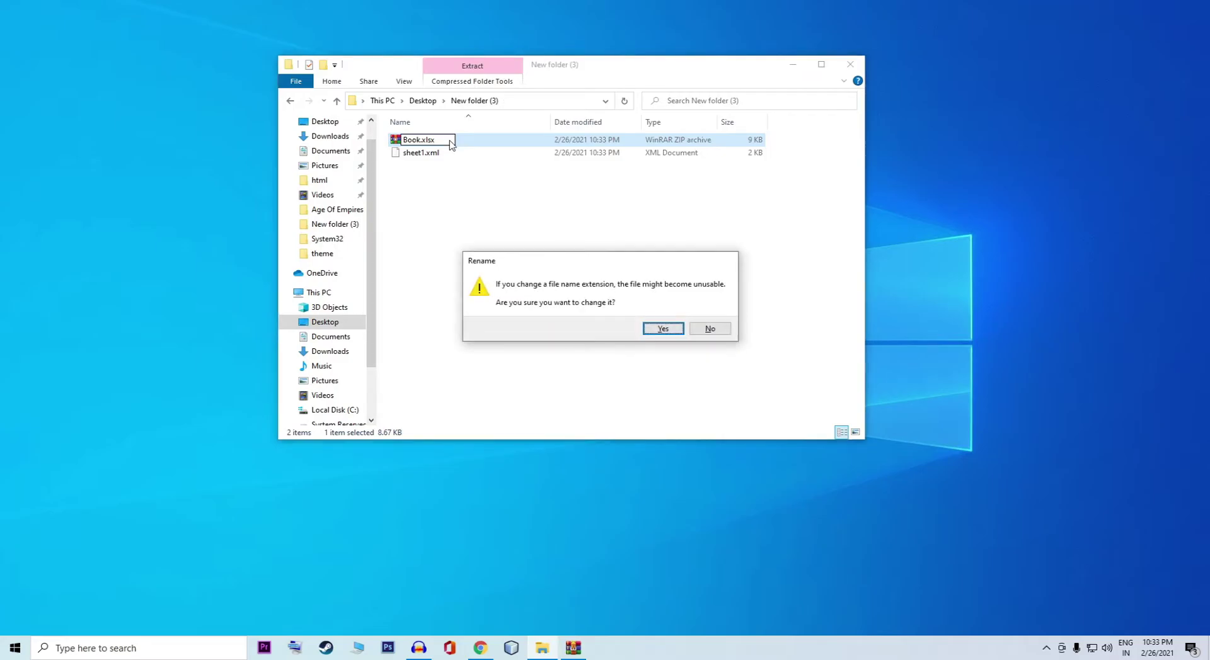
pyautogui.press('Return')
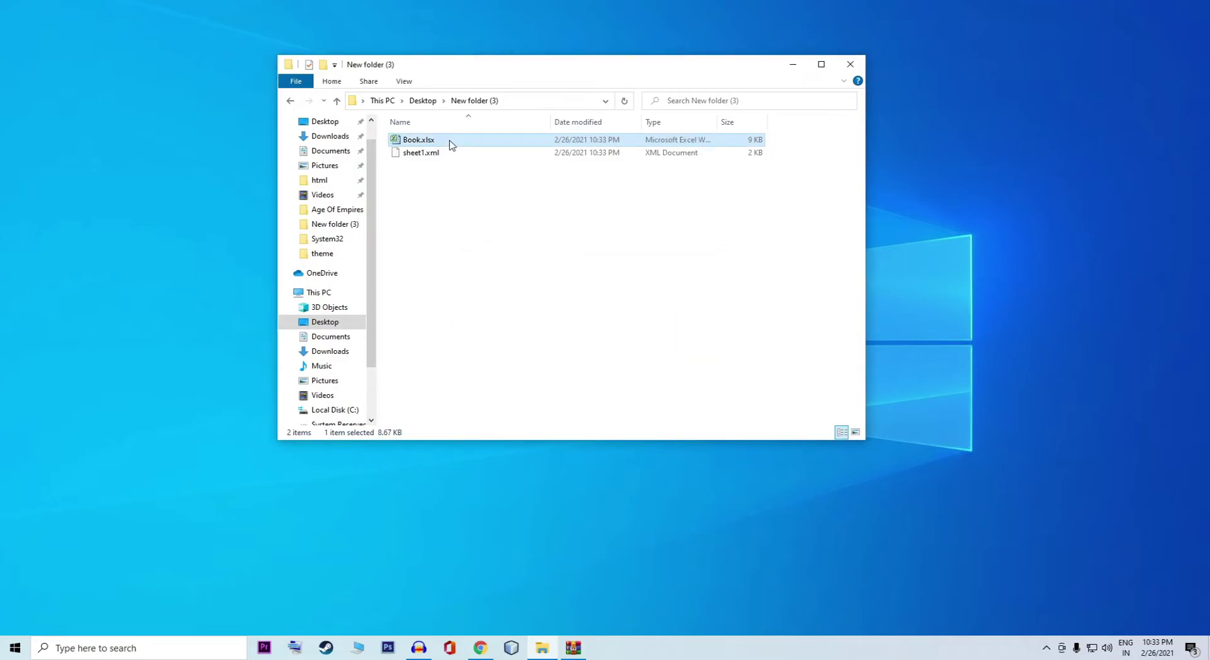
pyautogui.doubleClick(418, 140)
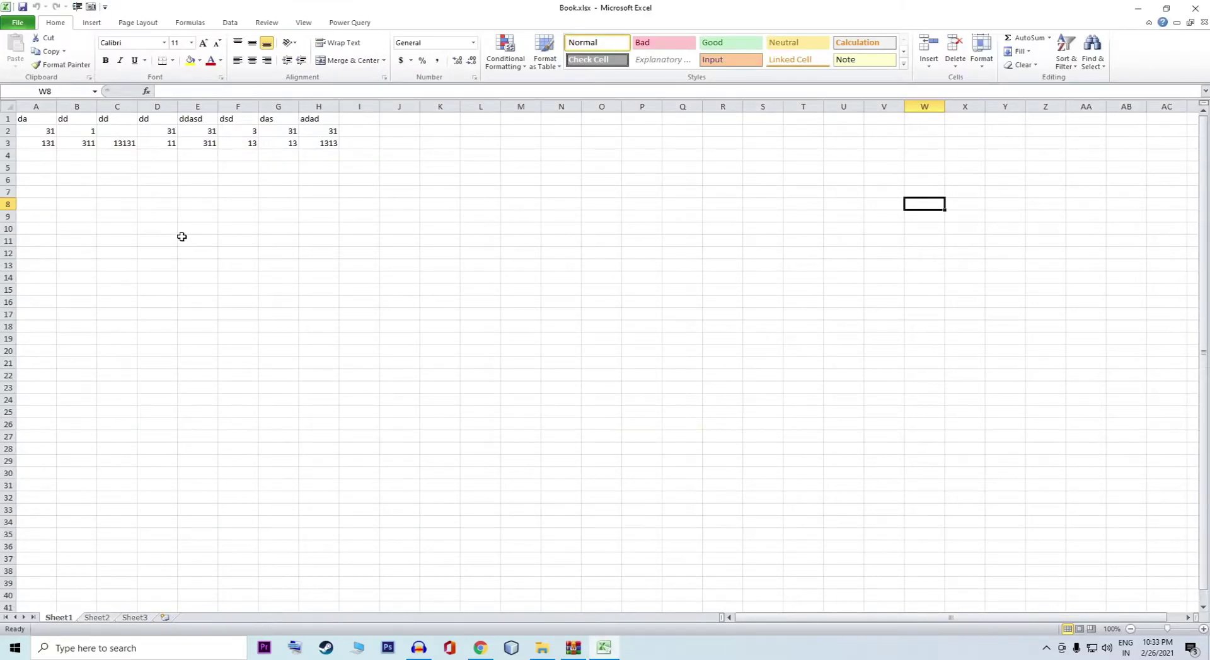
# - Enter gdgd in G1, G2 and H2, dgfgdgdg in F2, dgdg in H1 and dgd in H3
pyautogui.click(225, 142)
pyautogui.doubleClick(208, 132)
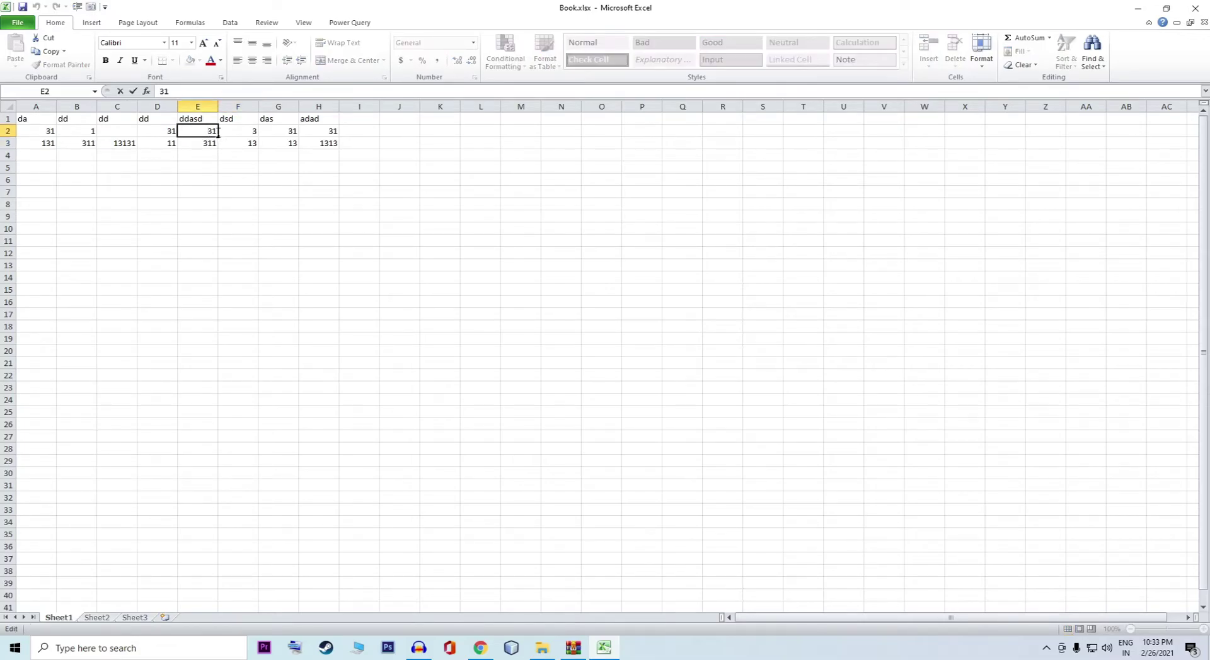
pyautogui.write('gdgd')
pyautogui.click(249, 130)
pyautogui.write('dgfgdgd')
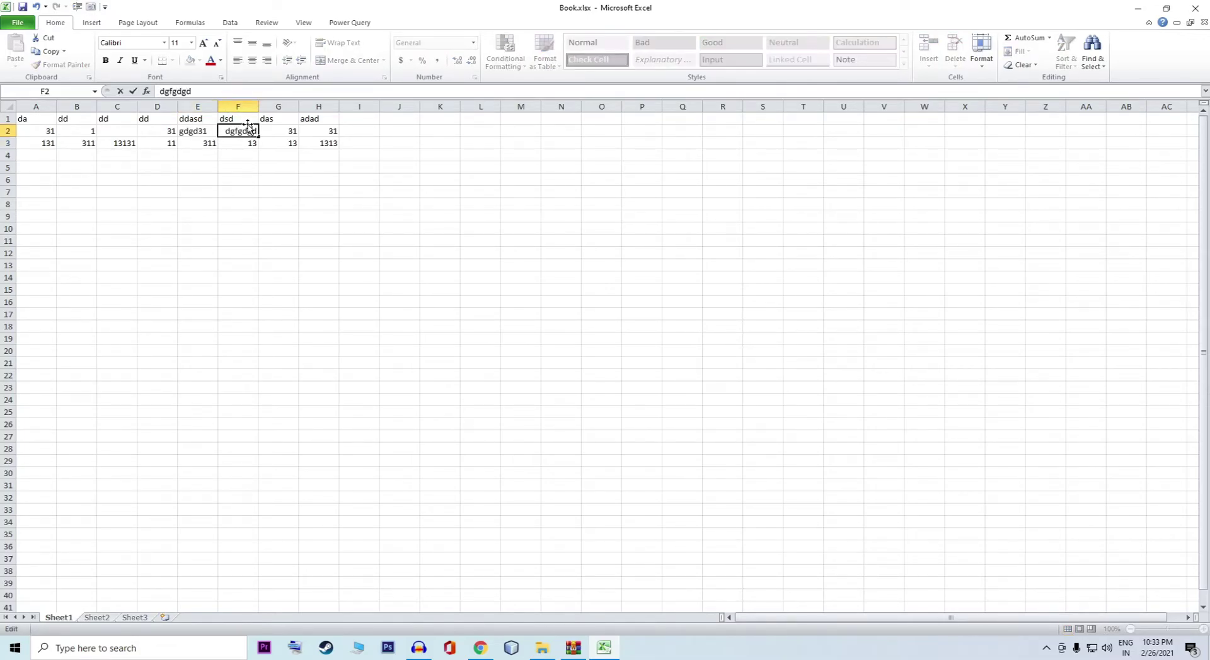
pyautogui.write('gd')
pyautogui.click(278, 118)
pyautogui.write('gdgd')
pyautogui.click(294, 132)
pyautogui.write('gd')
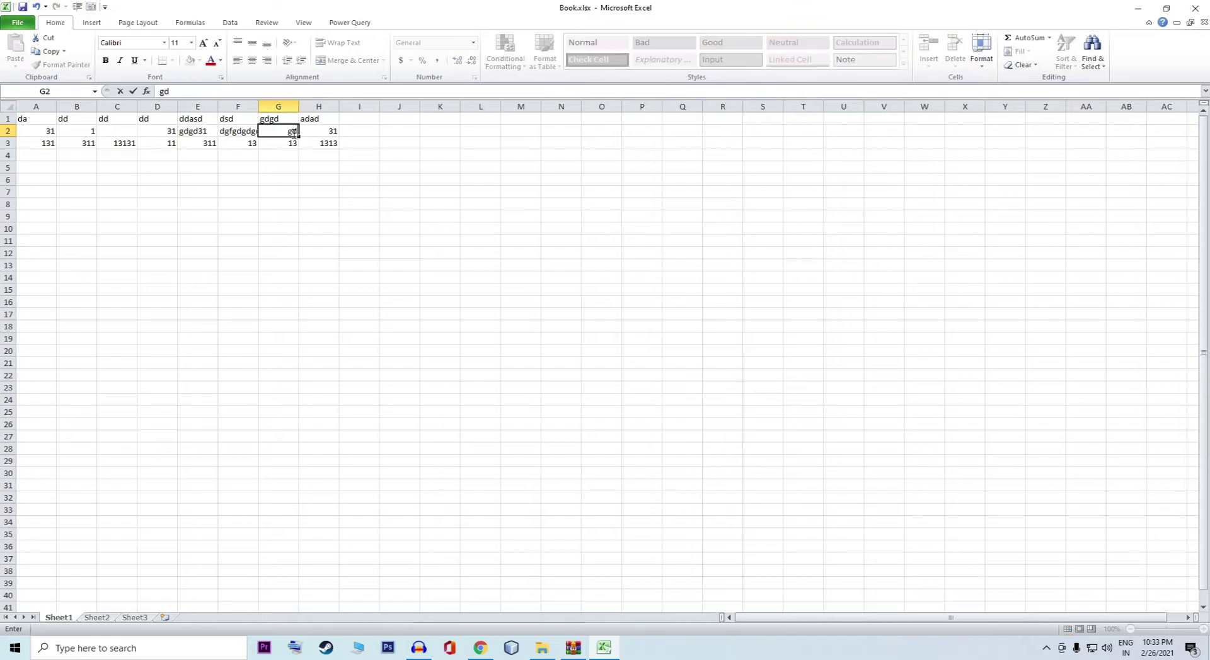
pyautogui.write('gd')
pyautogui.click(312, 119)
pyautogui.write('dgdg')
pyautogui.click(314, 130)
pyautogui.write('g')
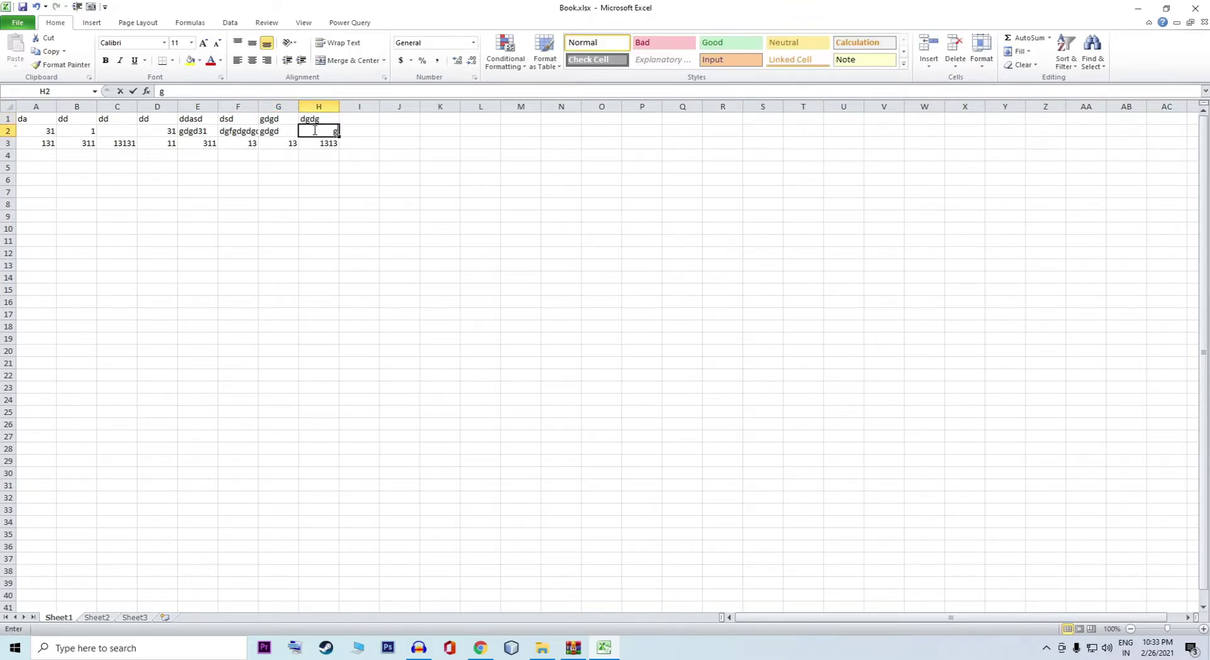
pyautogui.write('dgd')
pyautogui.click(315, 143)
pyautogui.write('dgd')
pyautogui.click(313, 167)
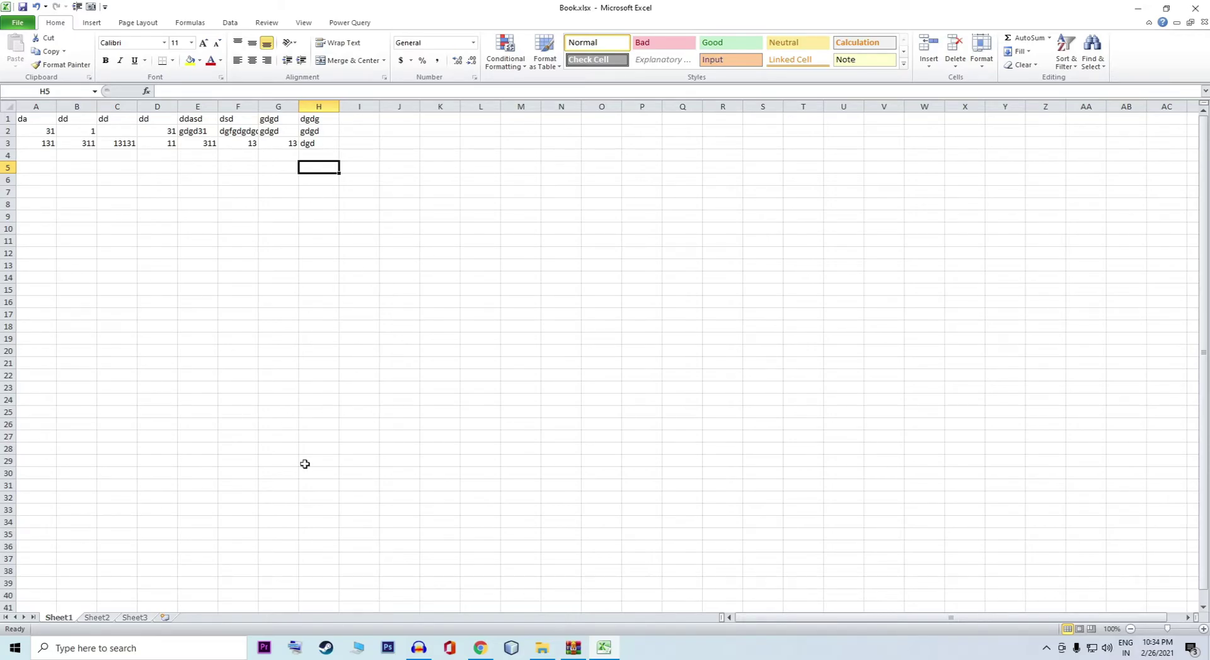
# - Check cells A2, H4, H3, H2, F2 and C3 to verify the edits took
pyautogui.click(34, 131)
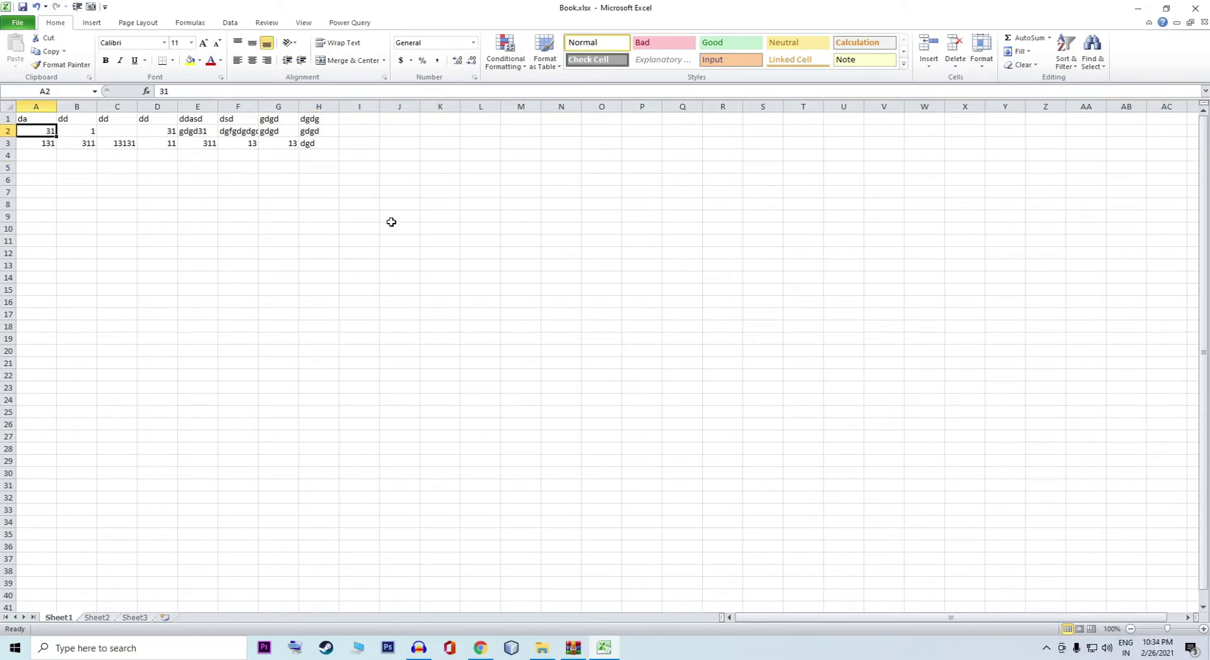
pyautogui.click(310, 156)
pyautogui.click(318, 144)
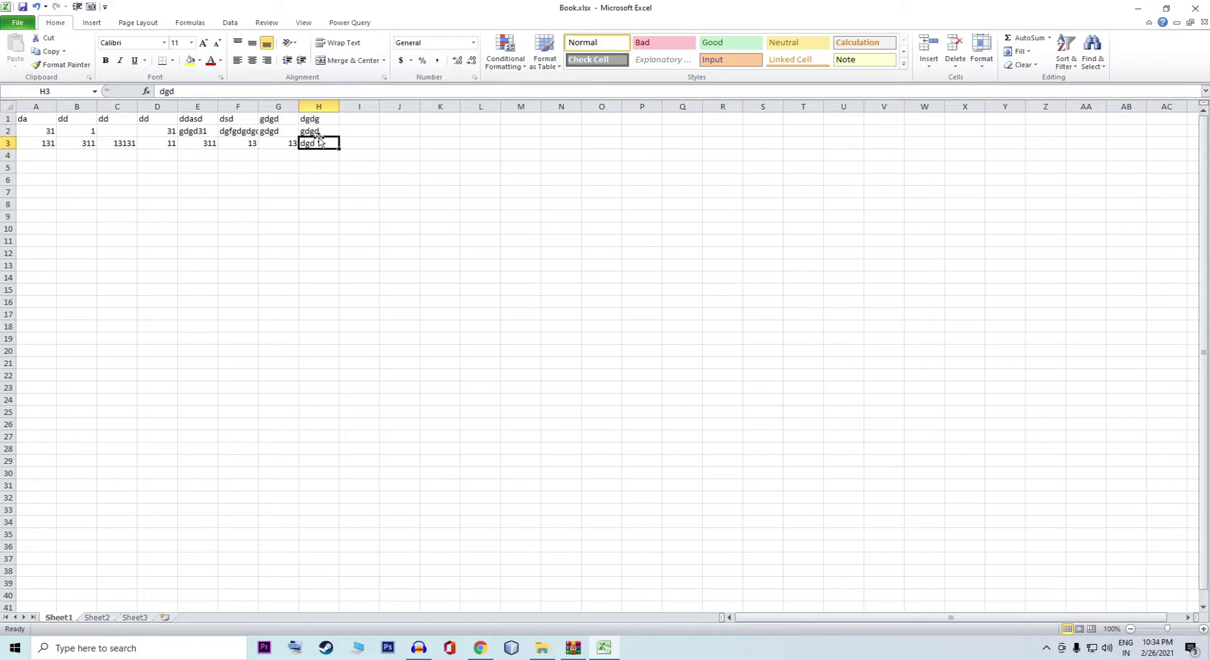
pyautogui.click(316, 131)
pyautogui.click(238, 131)
pyautogui.click(131, 140)
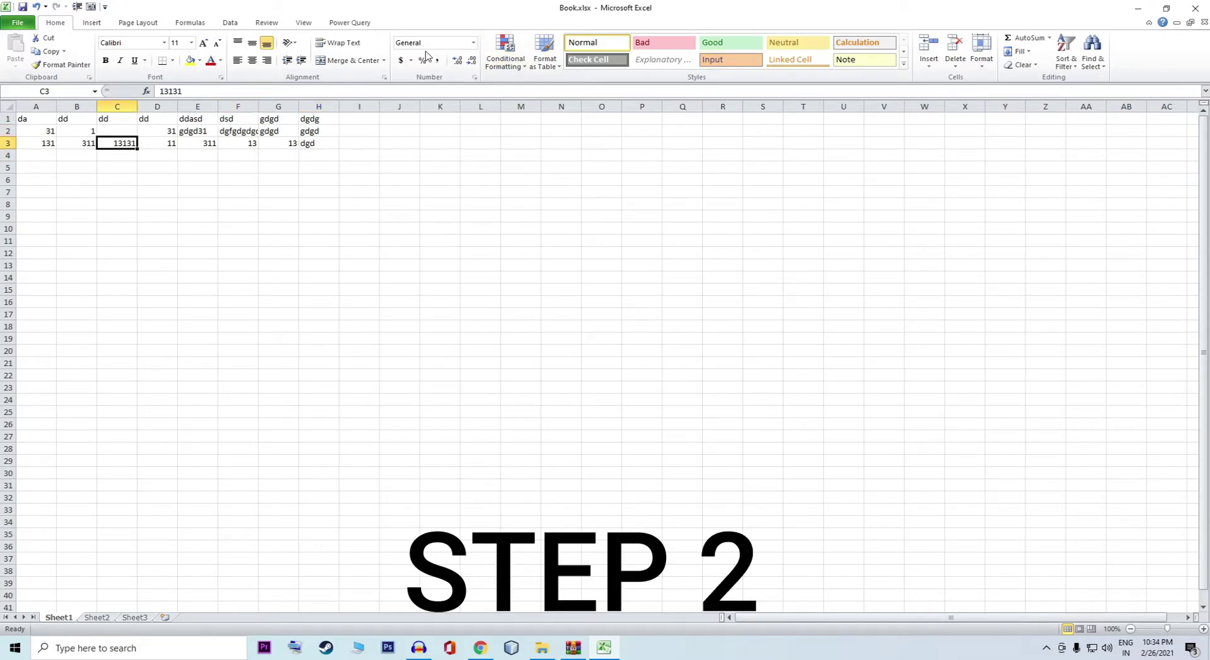
# - Start Review > Protect Sheet and paste the new password from the browser into both password prompts
pyautogui.click(266, 25)
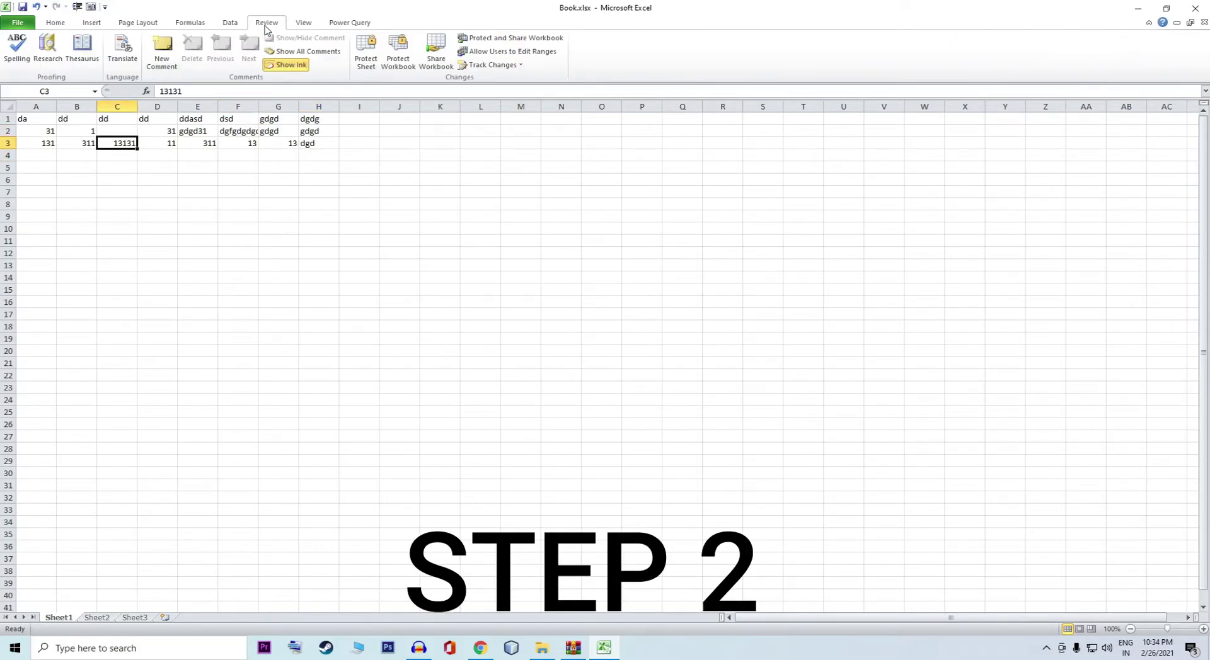
pyautogui.click(374, 68)
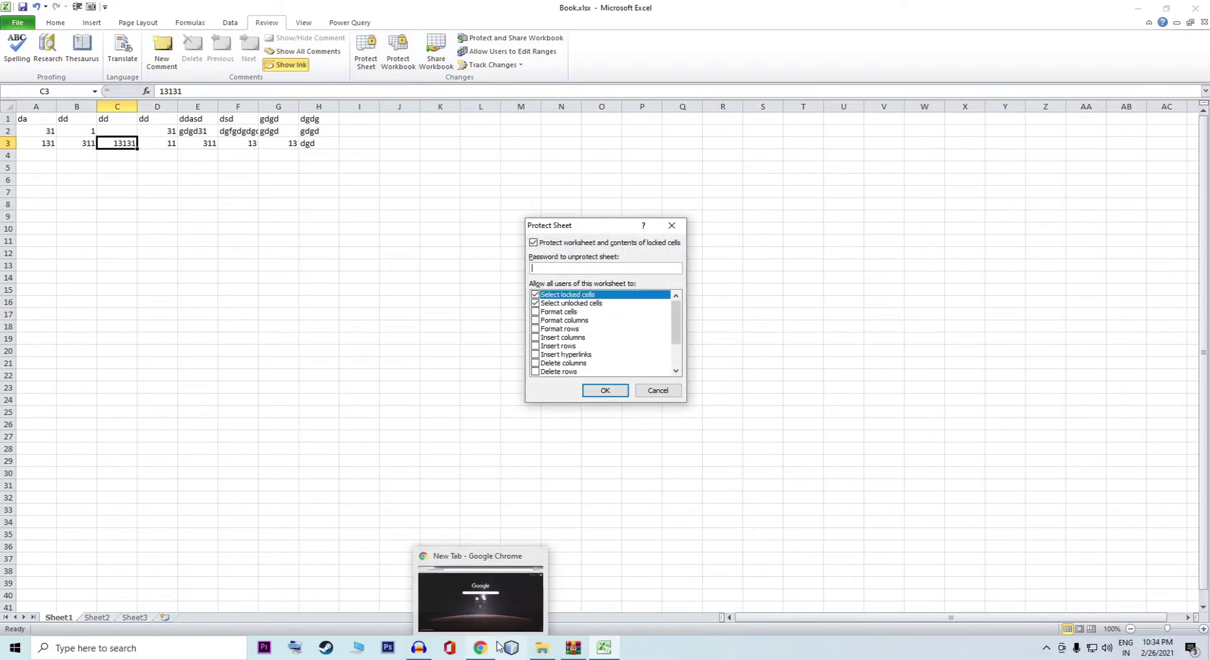
pyautogui.click(486, 596)
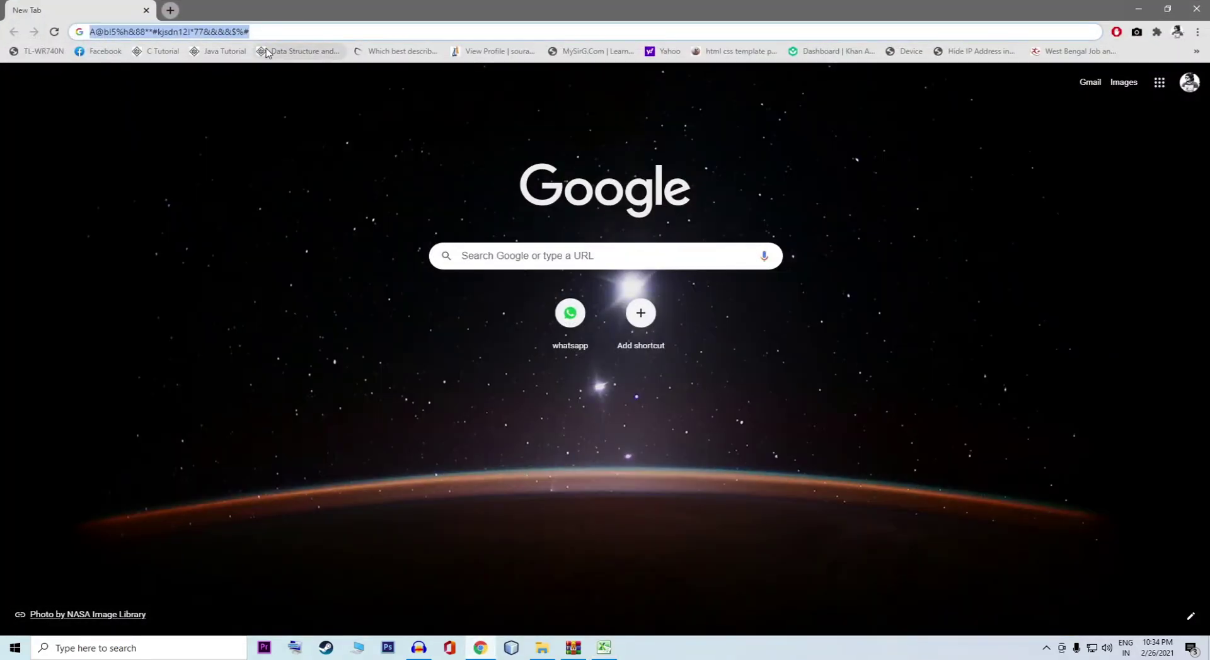
pyautogui.click(1139, 8)
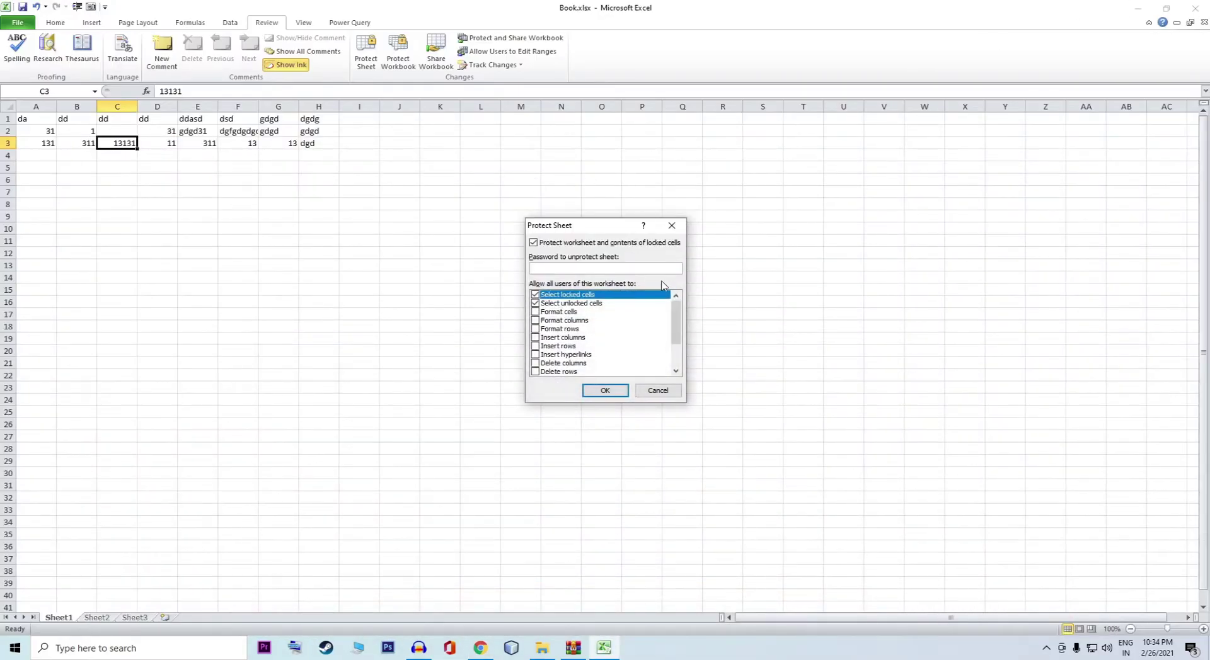
pyautogui.hotkey('ctrl', 'v')
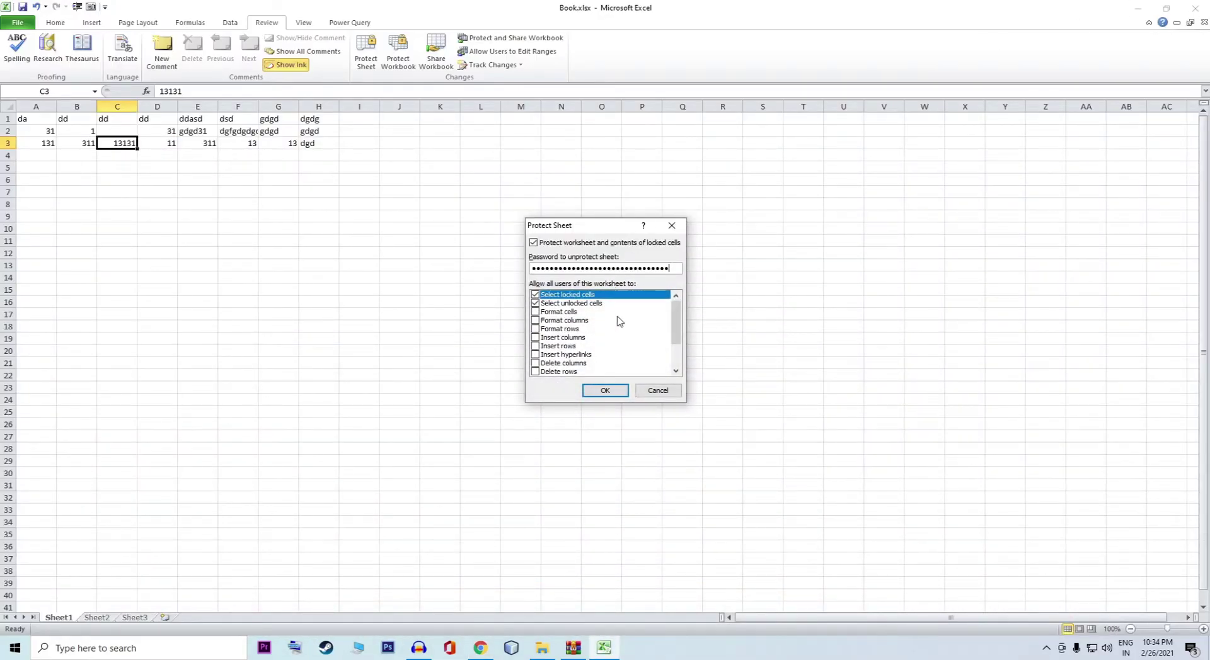
pyautogui.click(605, 391)
pyautogui.hotkey('ctrl', 'v')
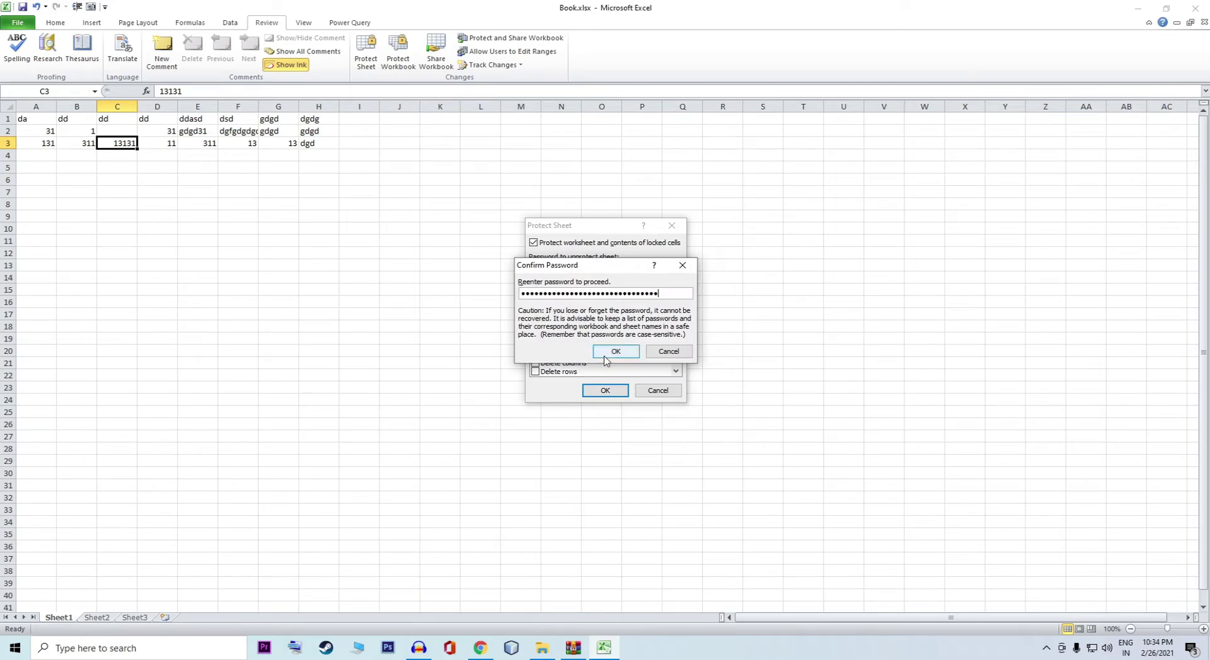
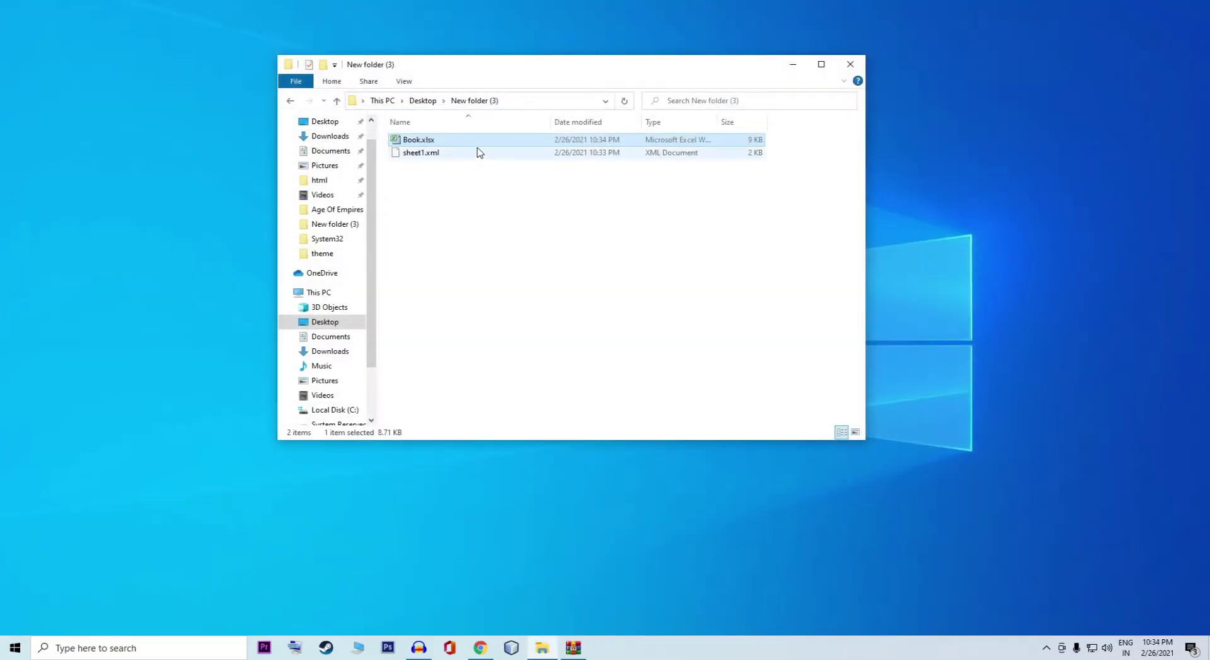
# - Open Book.xlsx from New folder (3) in Excel
pyautogui.doubleClick(477, 140)
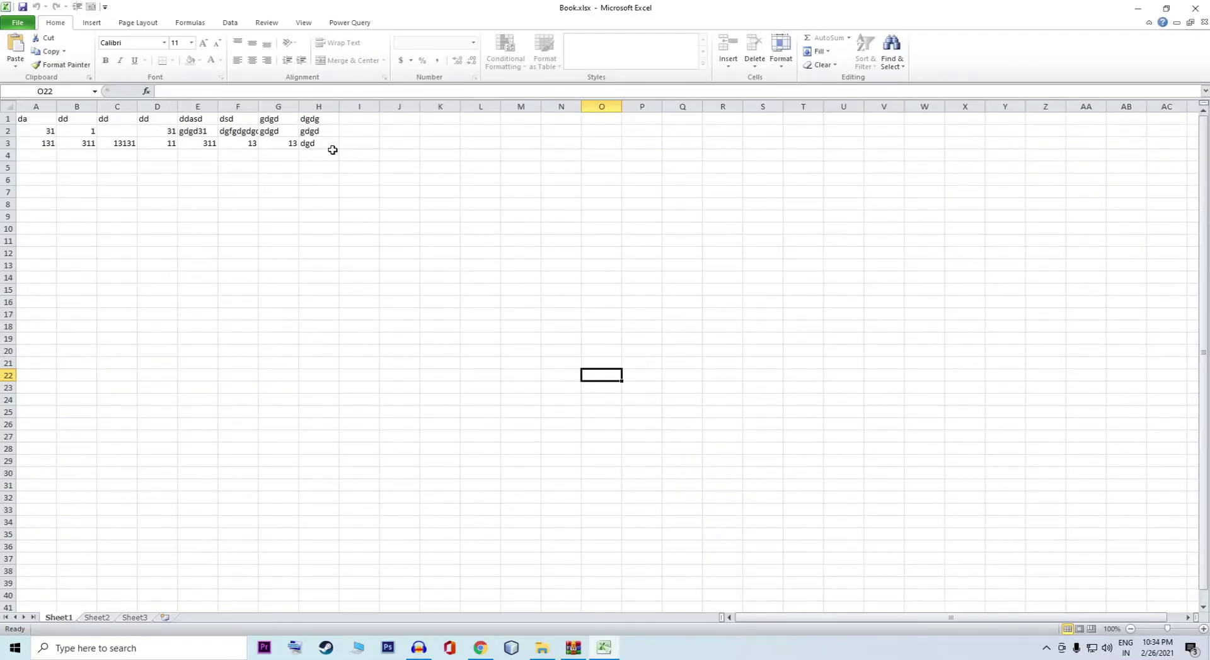
# - Try editing H3, G2 and F3 and dismiss each read-only warning, then close Excel
pyautogui.click(323, 132)
pyautogui.click(321, 143)
pyautogui.doubleClick(318, 143)
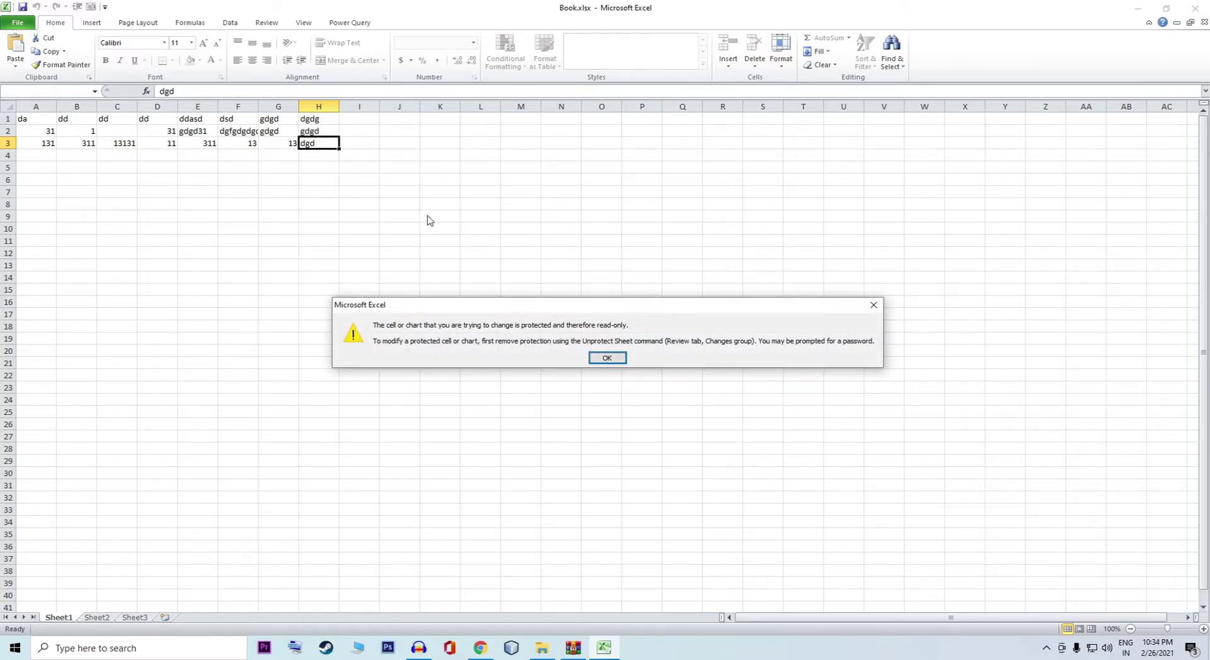
pyautogui.click(607, 358)
pyautogui.doubleClick(283, 131)
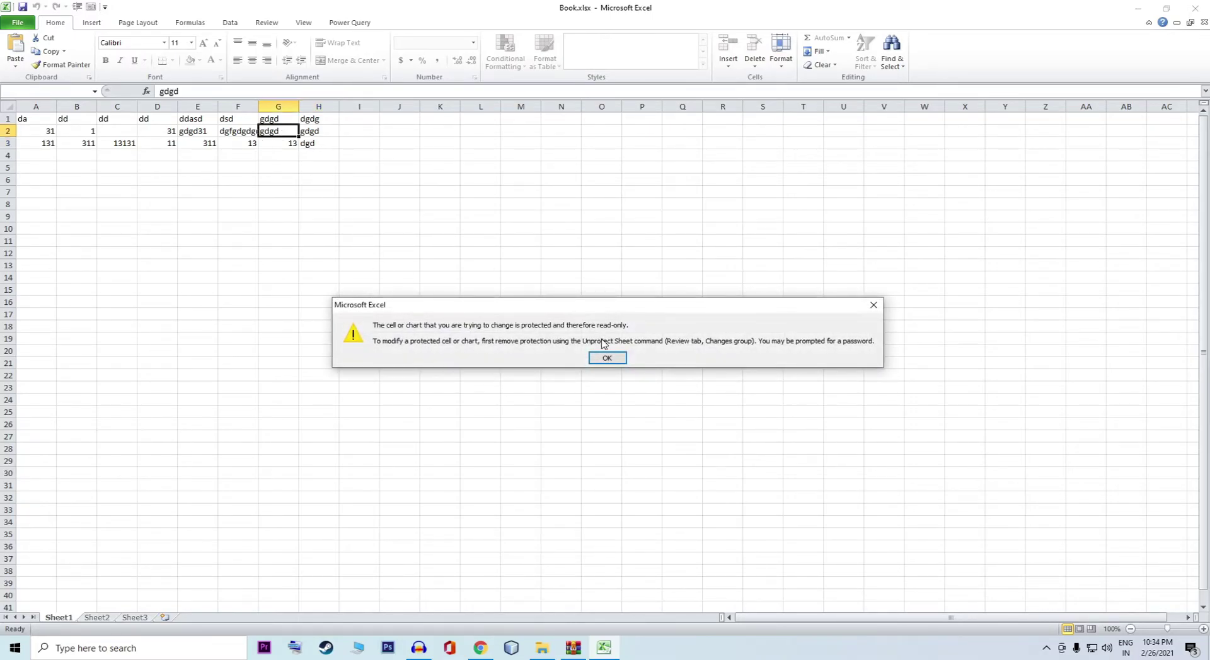
pyautogui.click(609, 357)
pyautogui.doubleClick(245, 146)
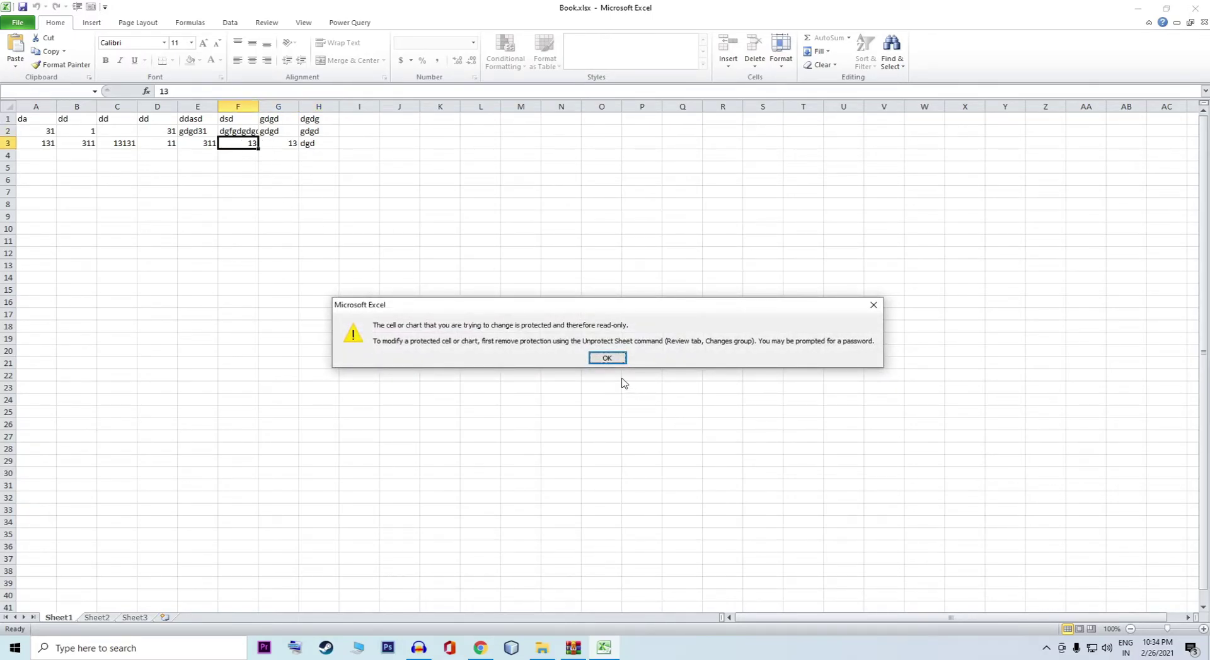
pyautogui.click(612, 358)
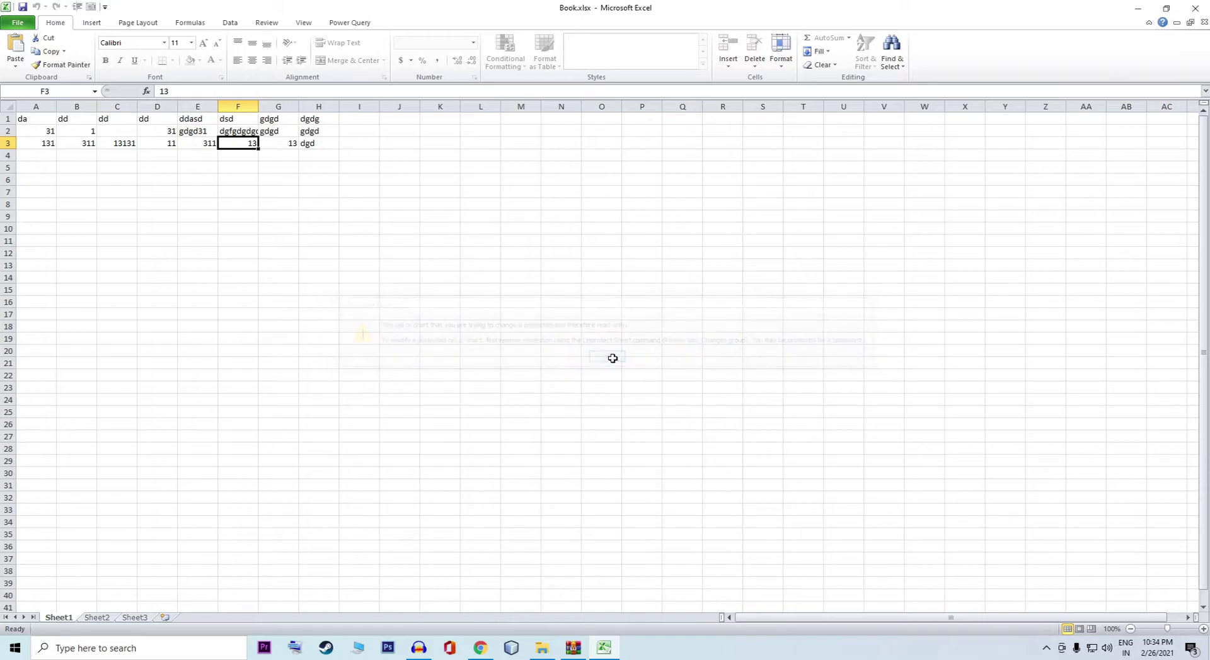
pyautogui.click(1195, 6)
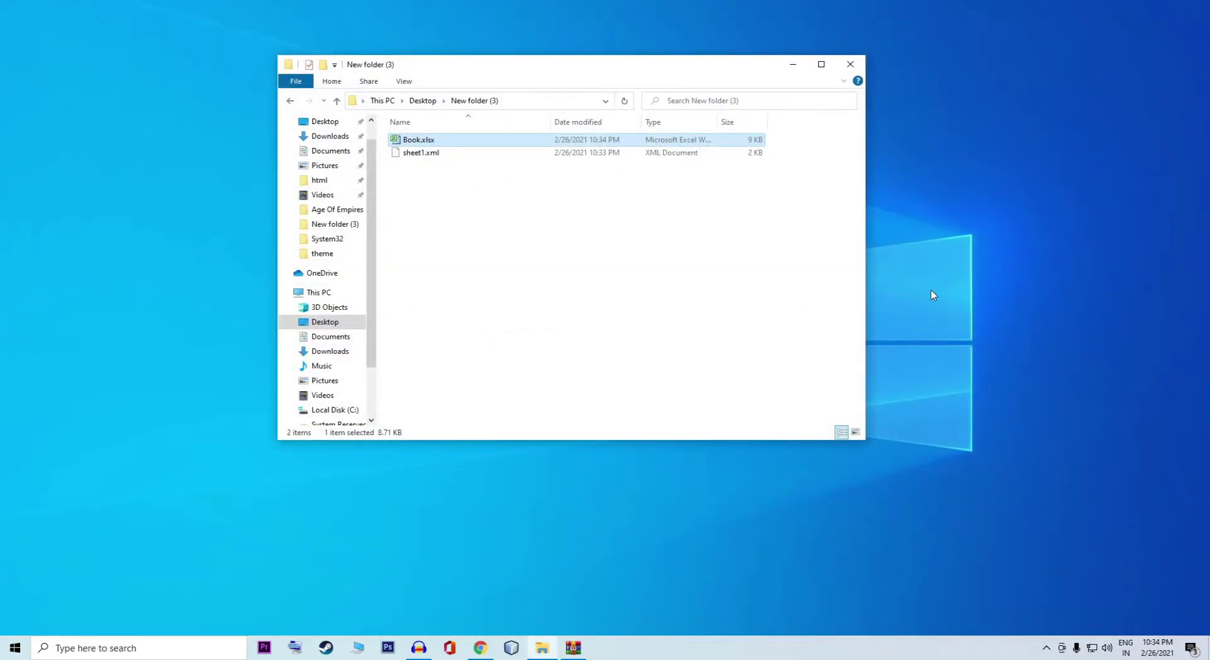
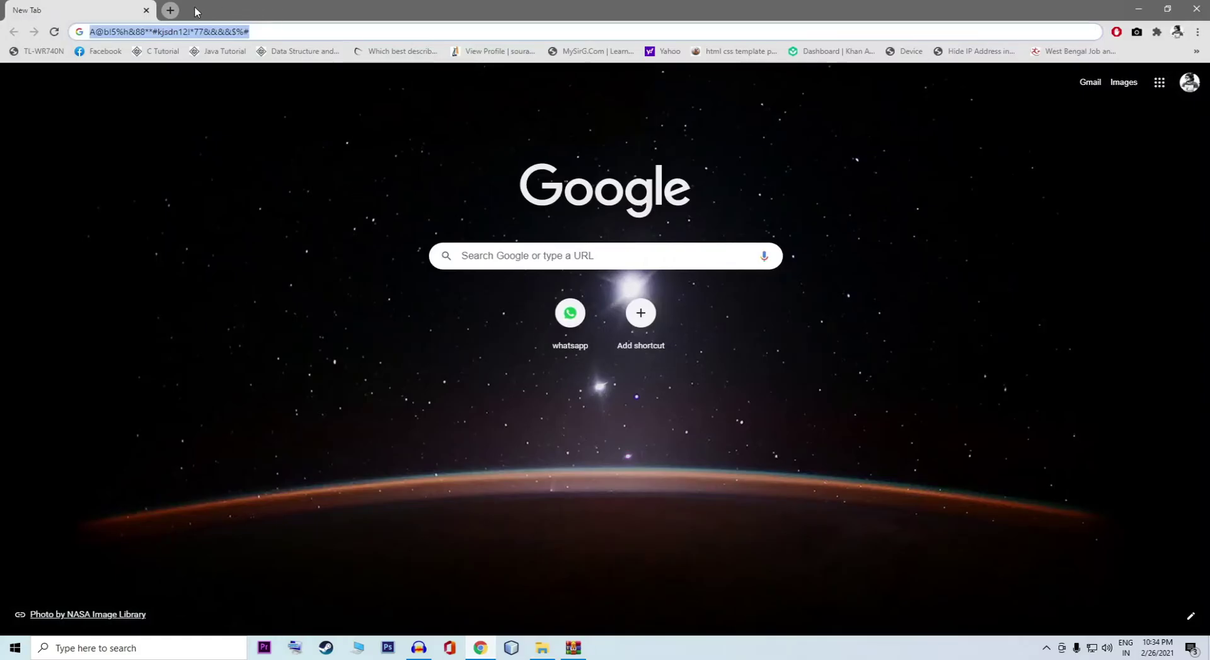
# - Open Google Sheets in a new Chrome tab from the Google apps grid
pyautogui.click(171, 10)
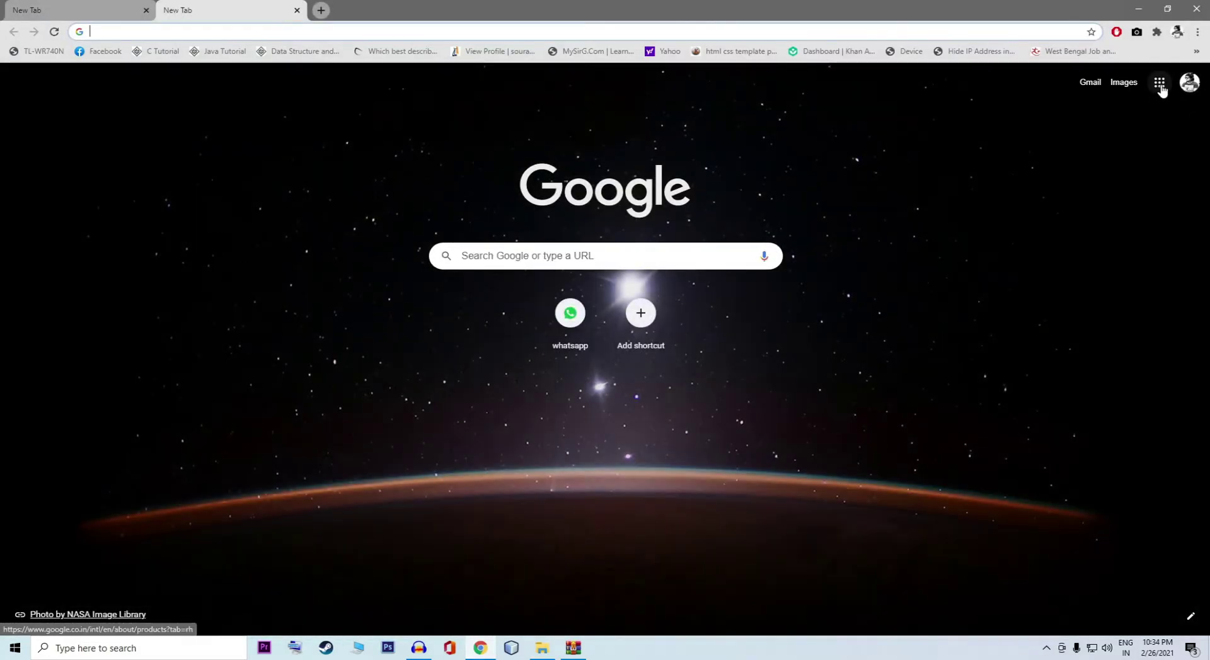
pyautogui.click(1160, 88)
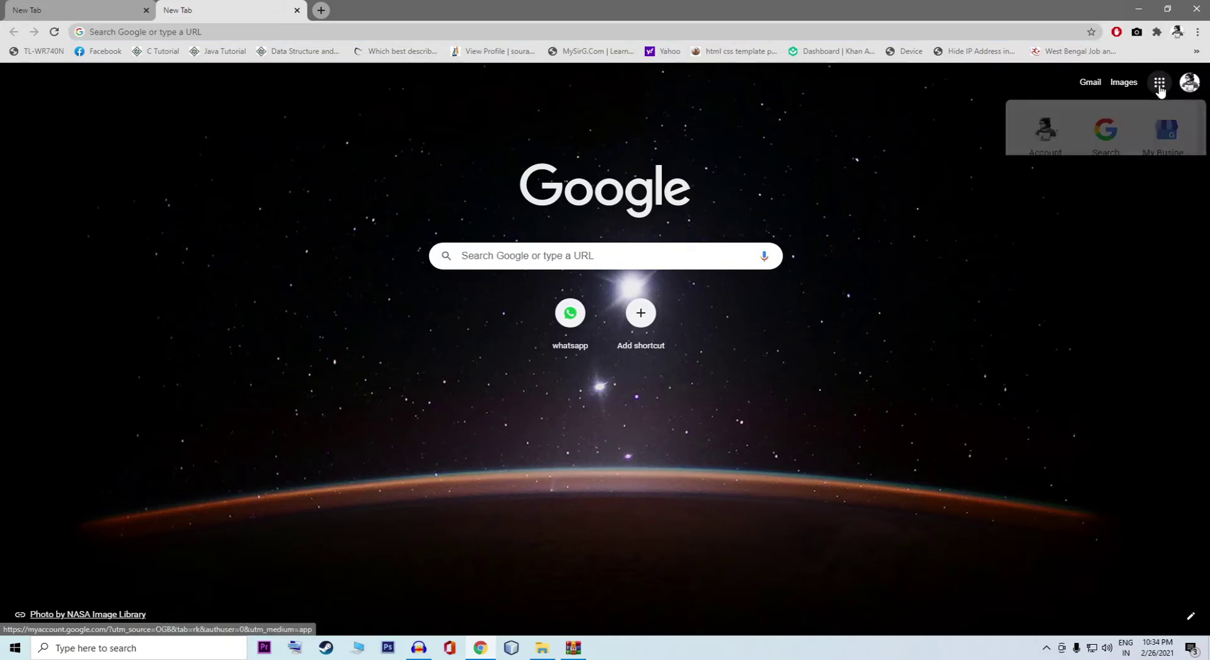
pyautogui.scroll(-5, 1122, 253)
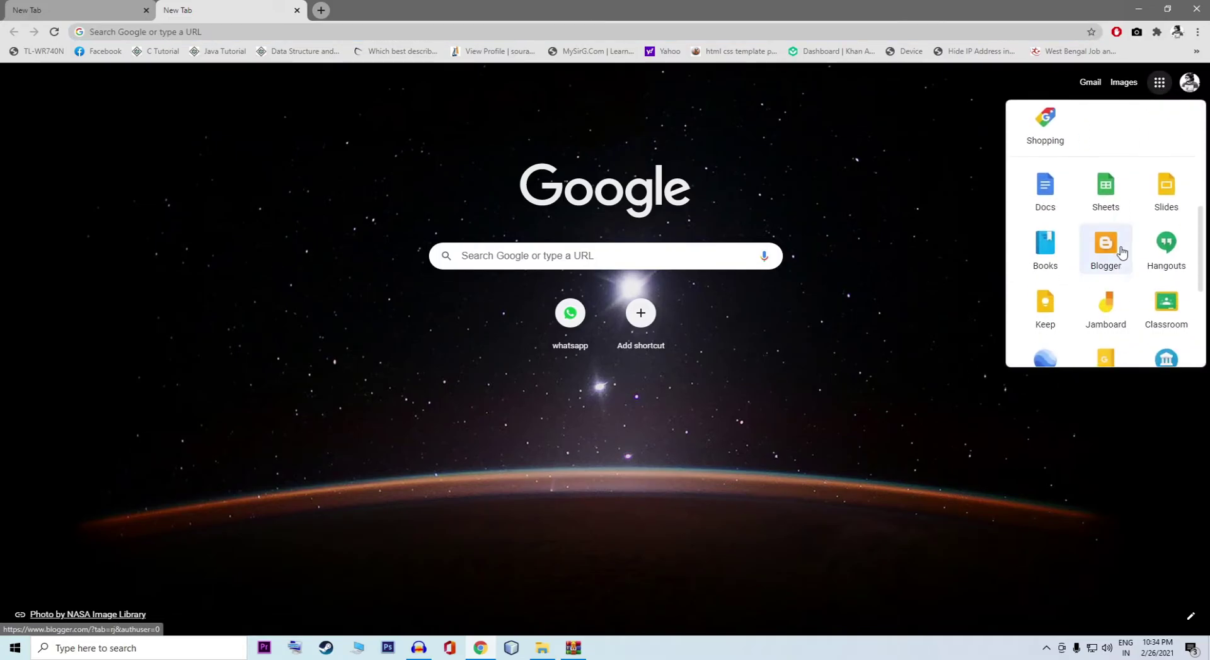
pyautogui.click(1110, 203)
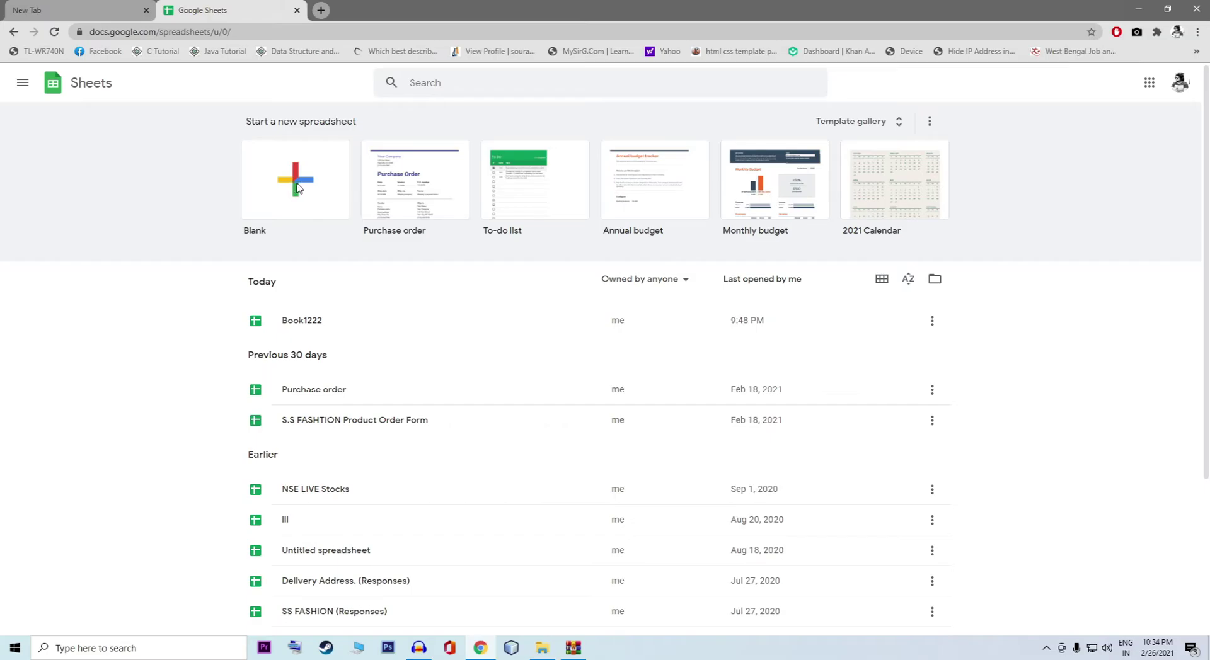
# - From a blank spreadsheet, upload Book.xlsx by dragging it from its desktop folder into the Open > Upload area
pyautogui.click(300, 187)
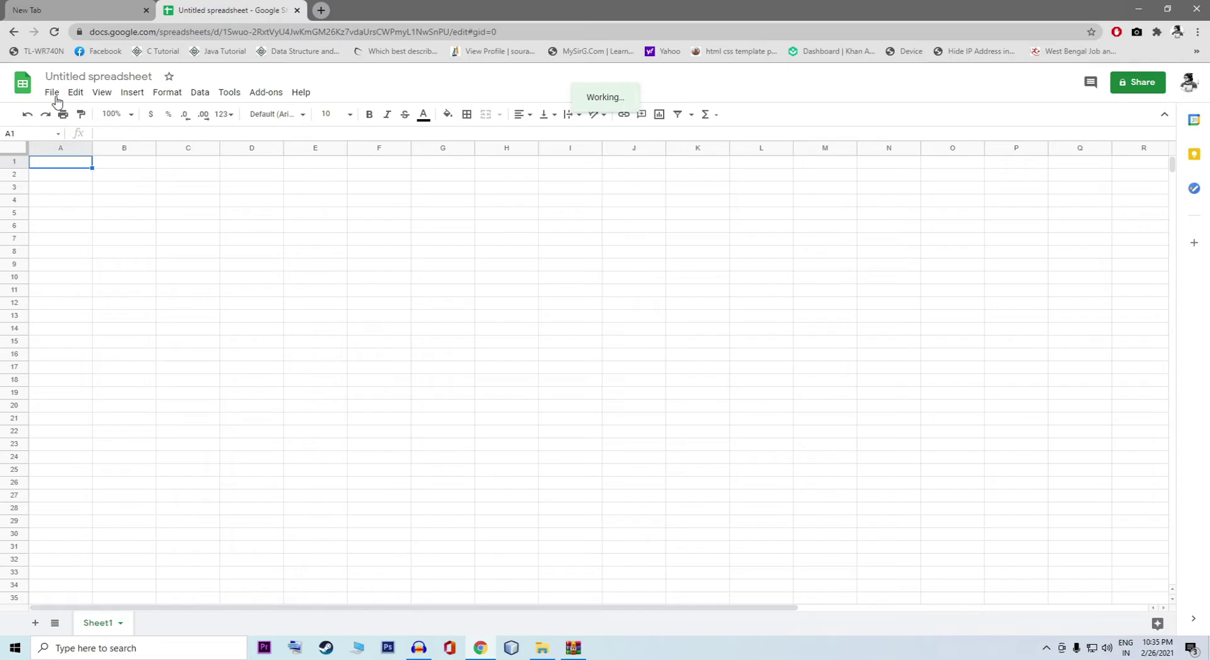
pyautogui.click(52, 95)
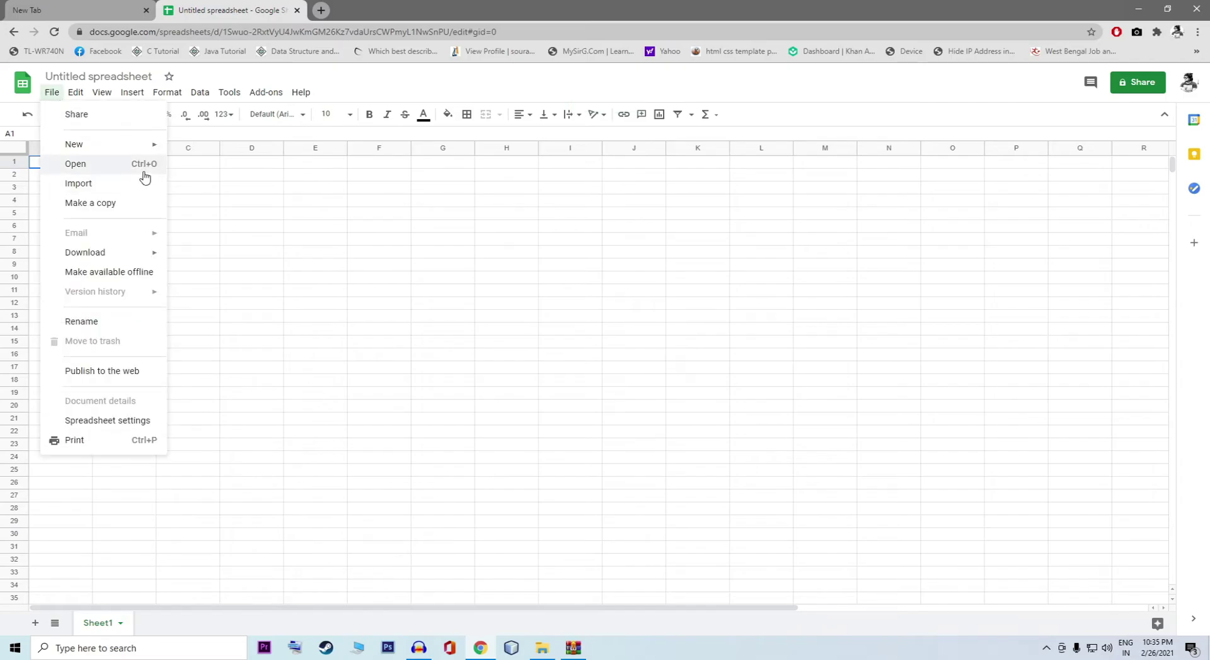
pyautogui.click(82, 165)
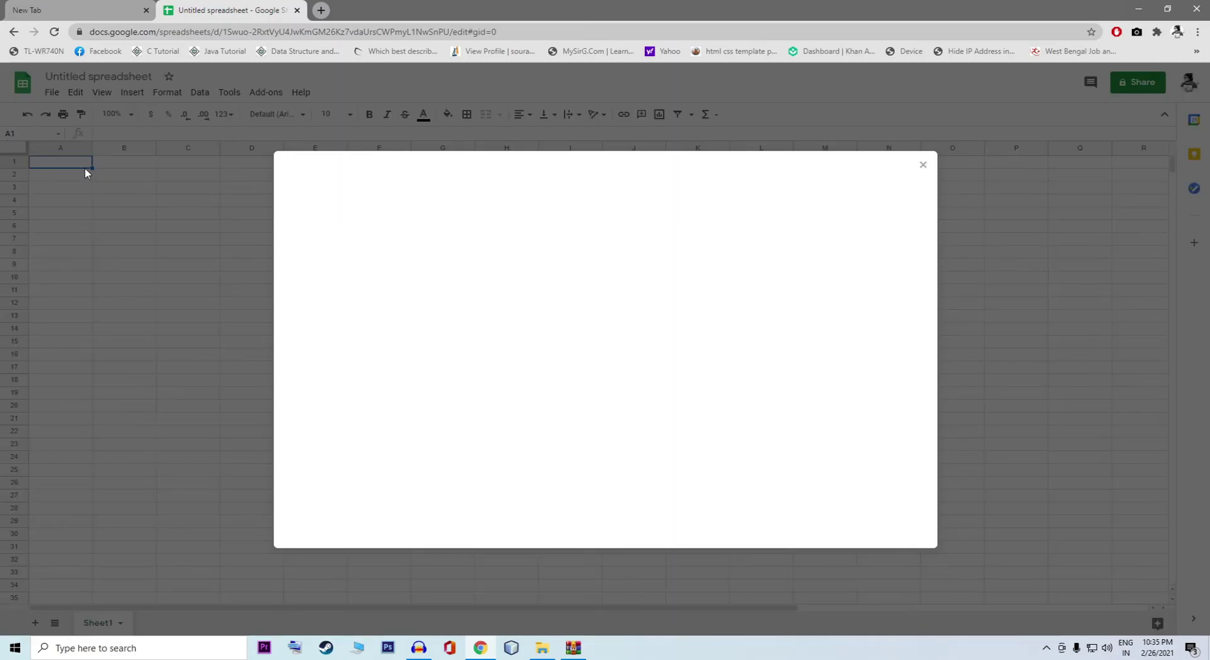
pyautogui.click(563, 199)
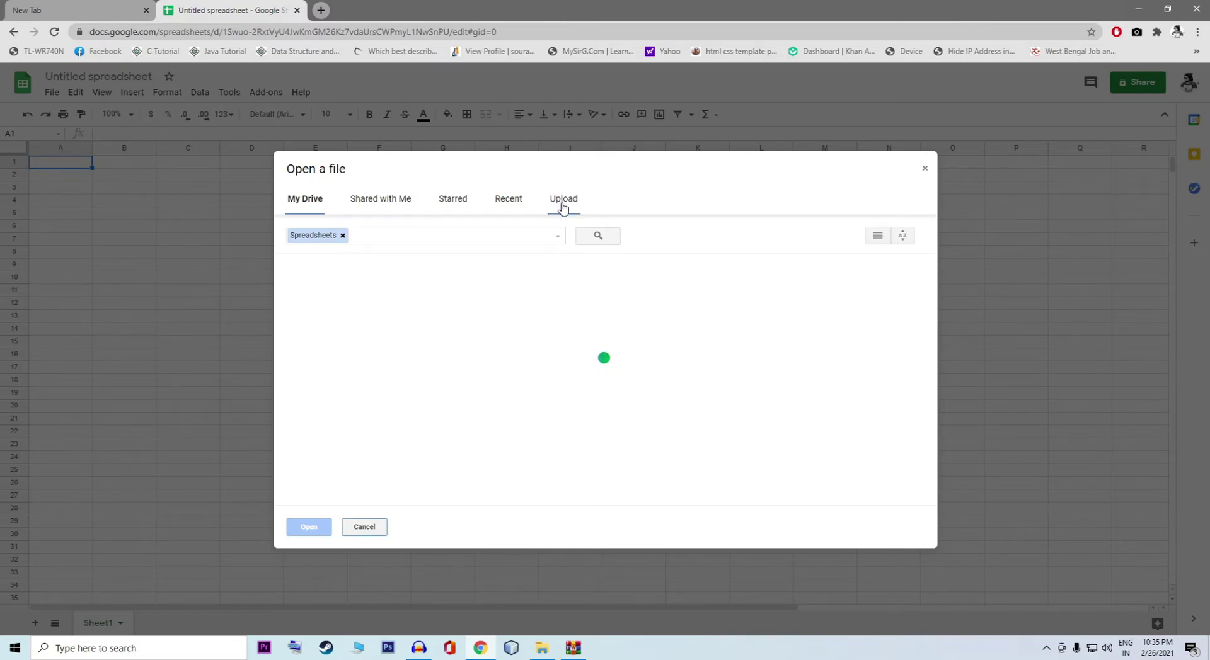
pyautogui.click(539, 642)
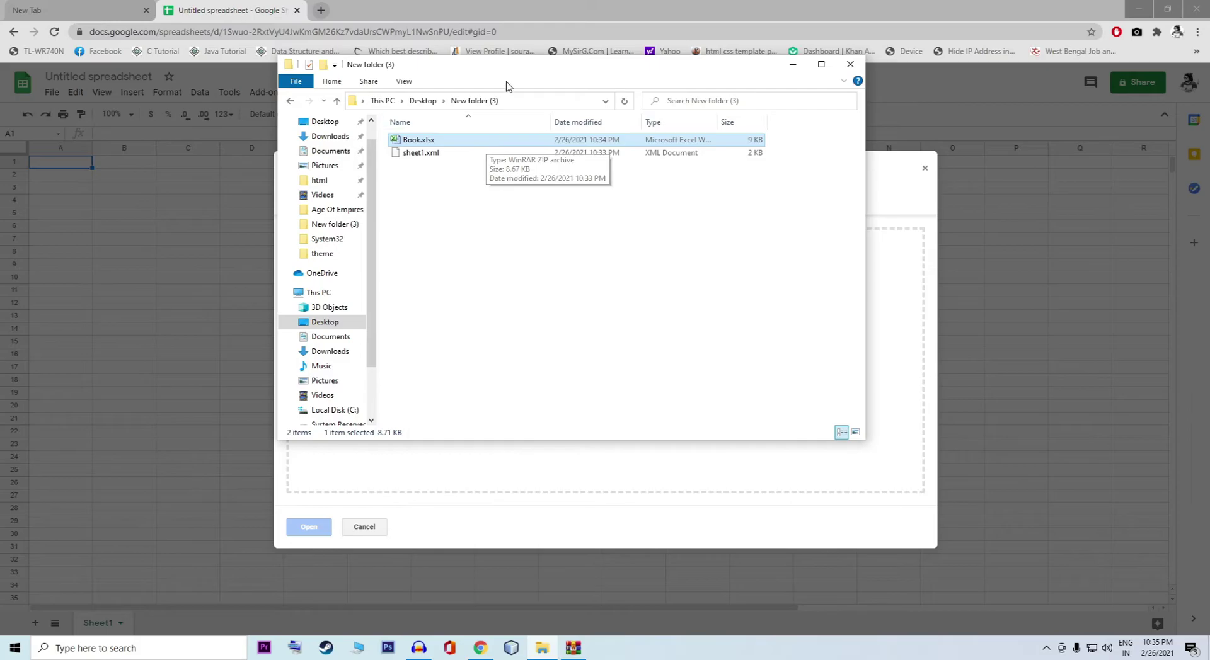
pyautogui.moveTo(631, 71); pyautogui.dragTo(940, 165)
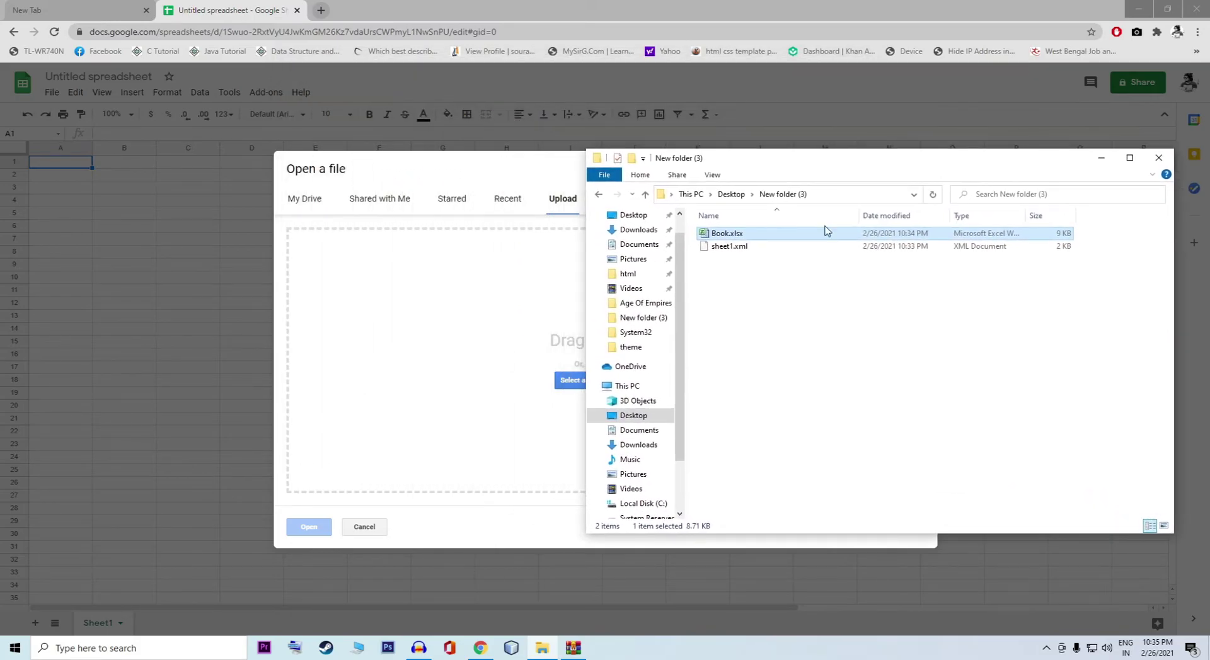
pyautogui.moveTo(764, 240); pyautogui.dragTo(521, 334)
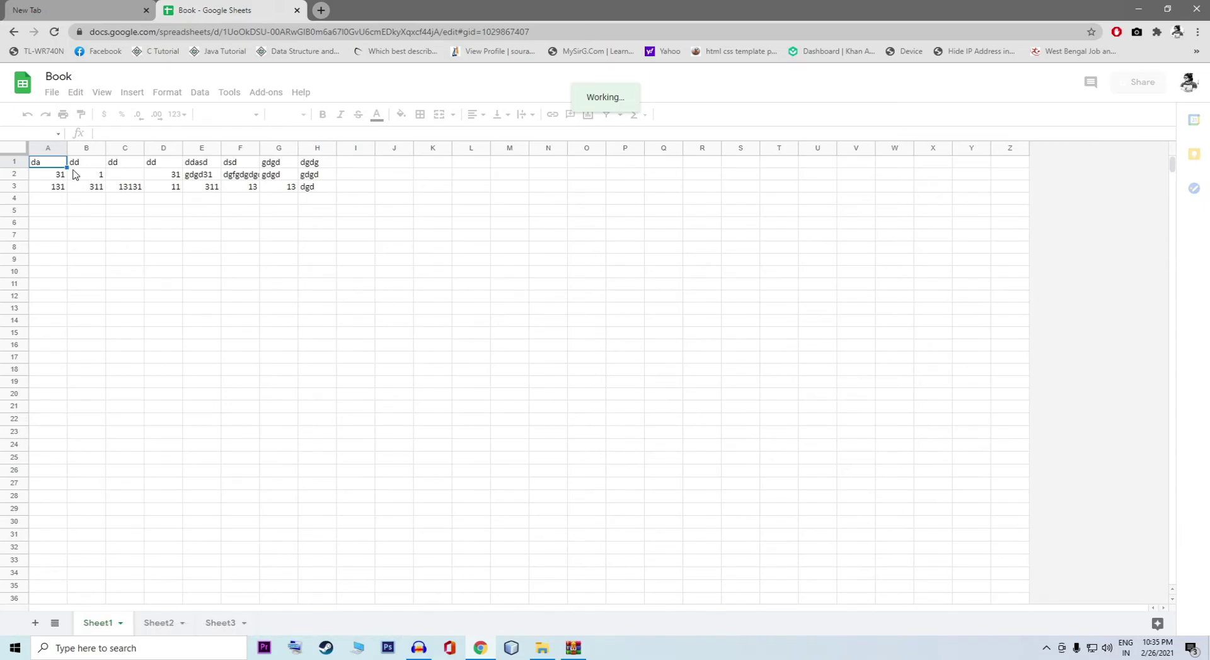
# - Enter sfs in A1 and new text in A2:D2, including fsdfs in B2 and sfdfs in D2
pyautogui.write('sfs')
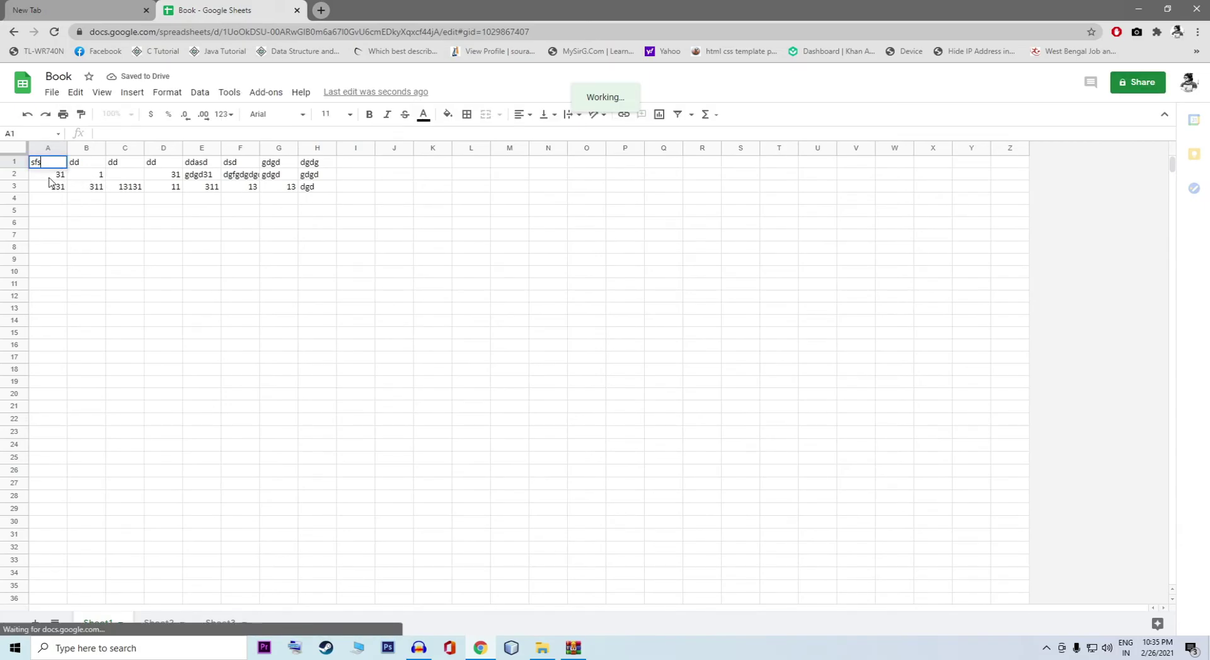
pyautogui.press('Return')
pyautogui.write('fsd')
pyautogui.click(86, 175)
pyautogui.write('fsdfs')
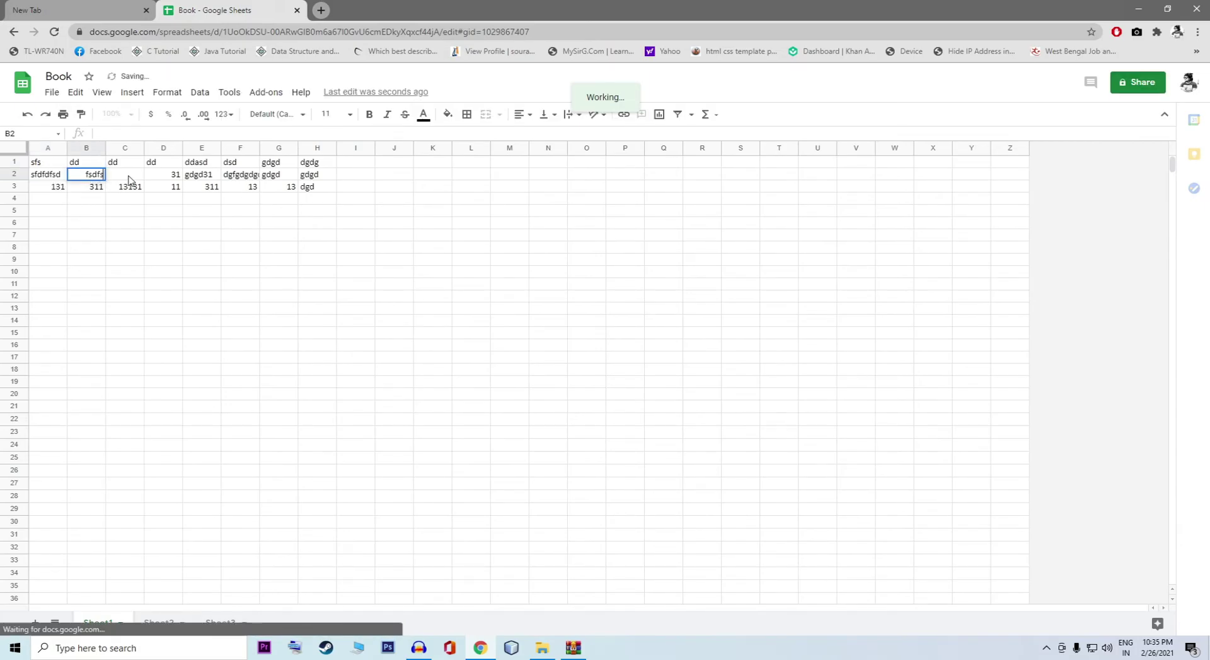
pyautogui.click(131, 174)
pyautogui.write('sf')
pyautogui.click(169, 176)
pyautogui.write('sfdfs')
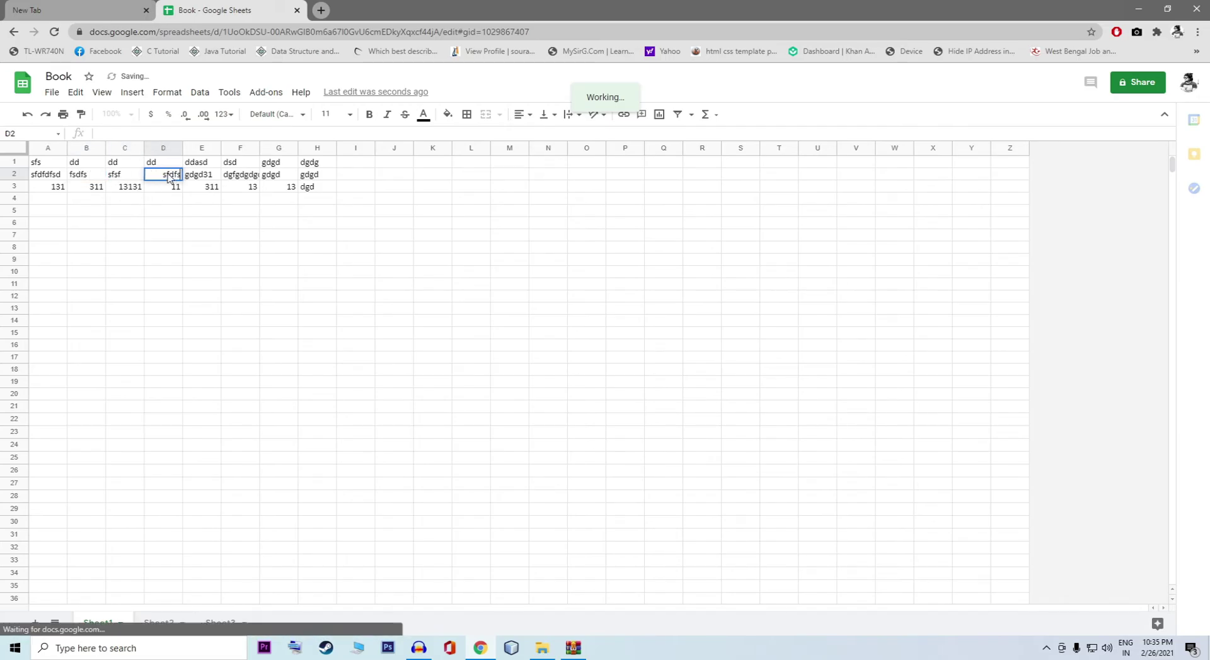
pyautogui.click(192, 200)
pyautogui.click(168, 191)
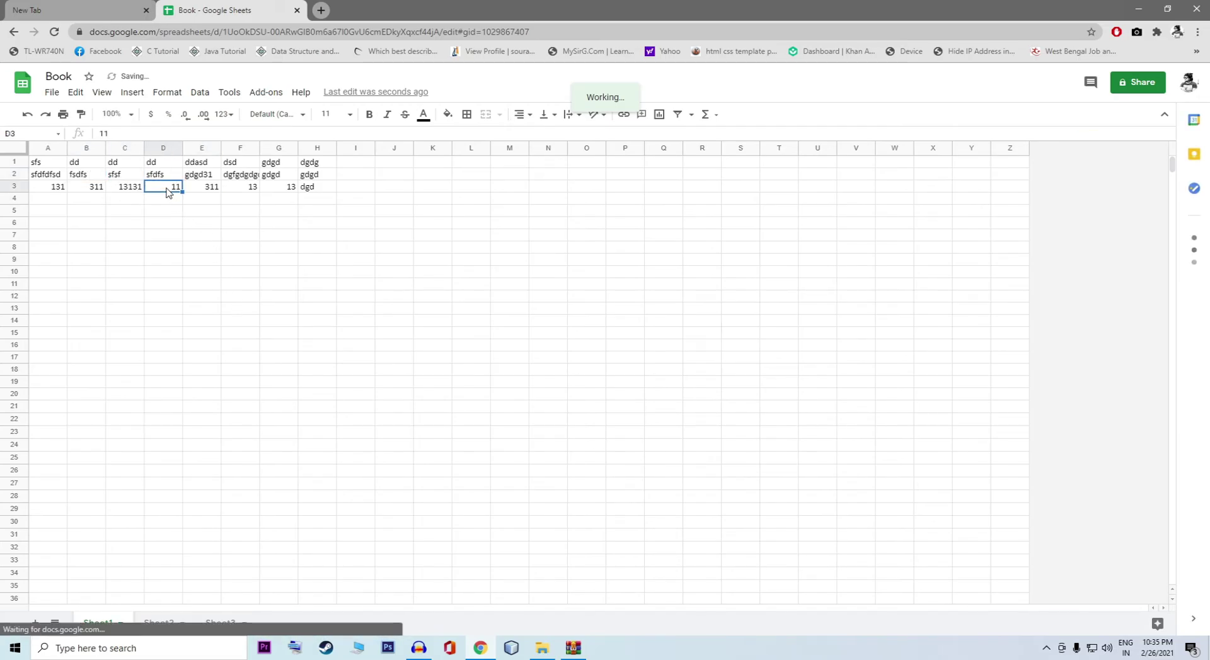
pyautogui.write('757577557')
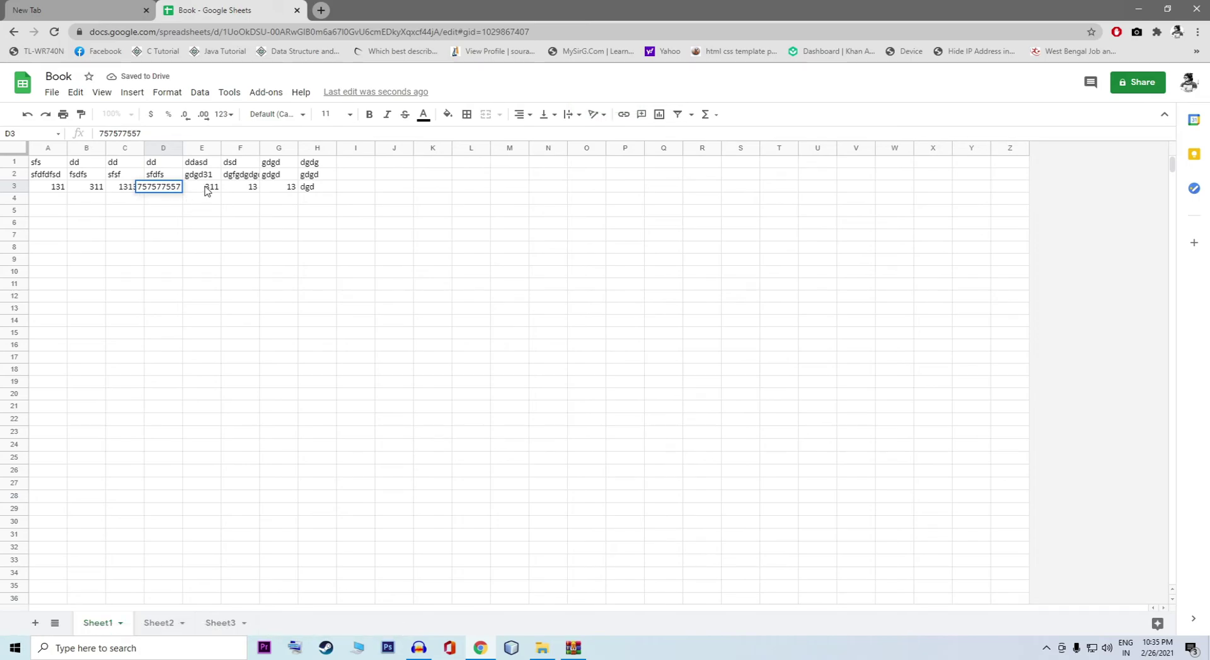
pyautogui.click(208, 191)
pyautogui.write('57575775')
pyautogui.click(242, 191)
pyautogui.write('57557575')
pyautogui.click(272, 192)
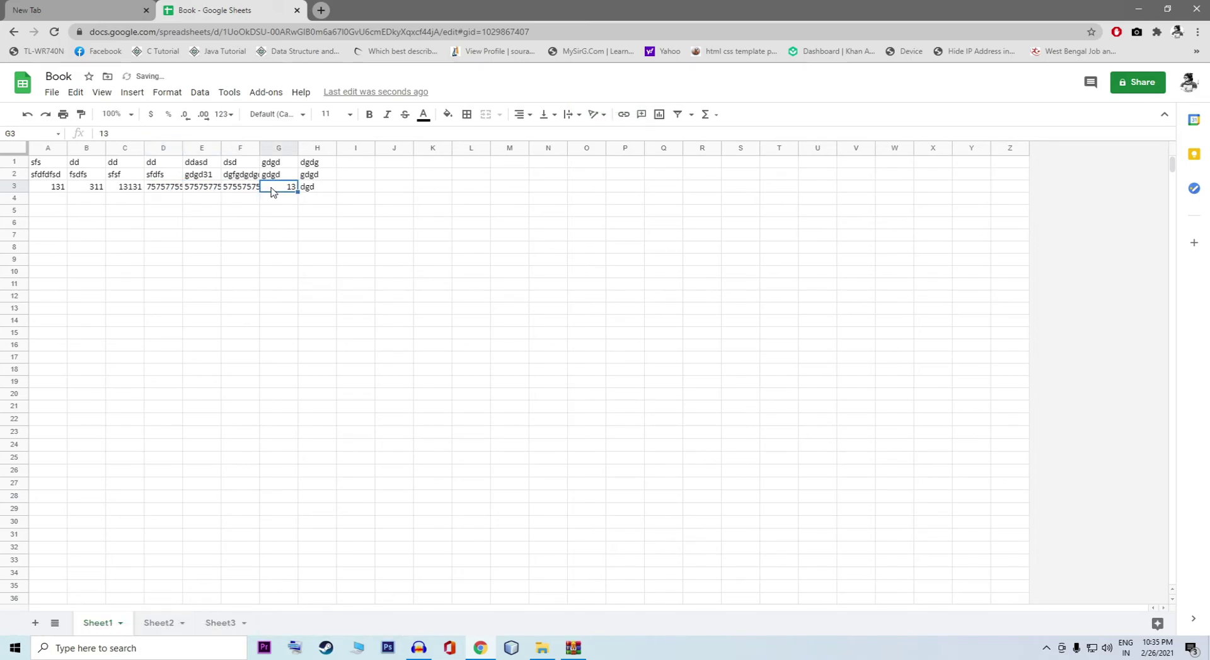
pyautogui.write('575757')
pyautogui.click(111, 189)
pyautogui.write('7575')
pyautogui.click(100, 187)
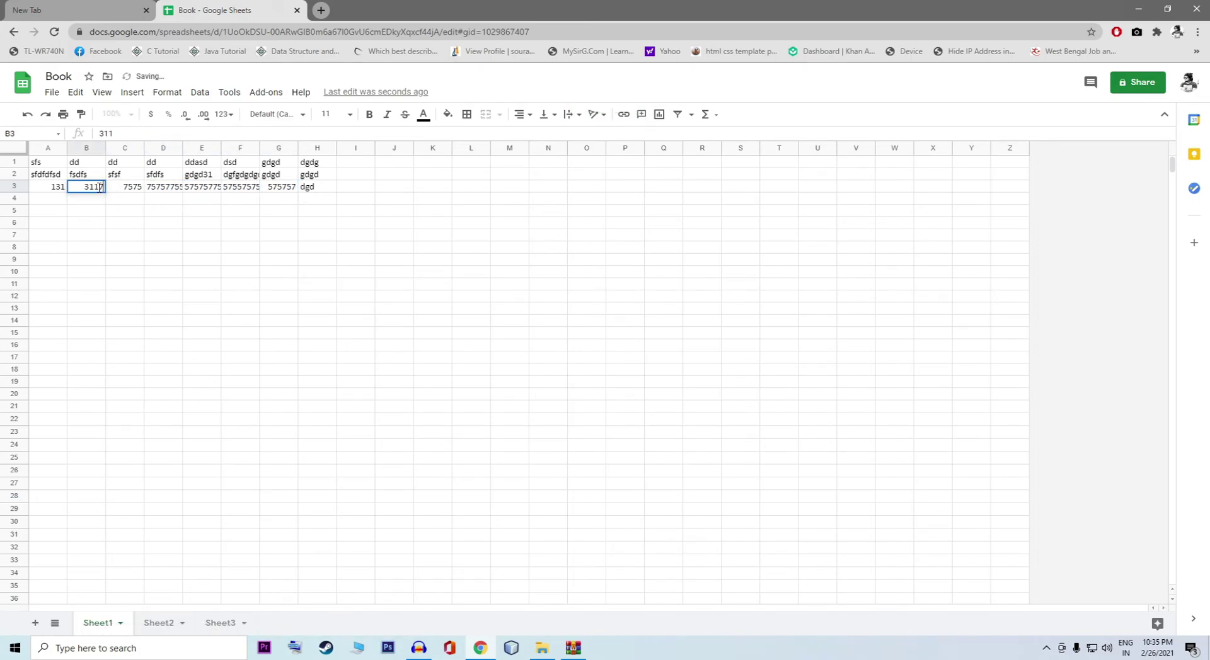
pyautogui.write('755')
pyautogui.doubleClick(56, 188)
pyautogui.write('575')
pyautogui.click(86, 223)
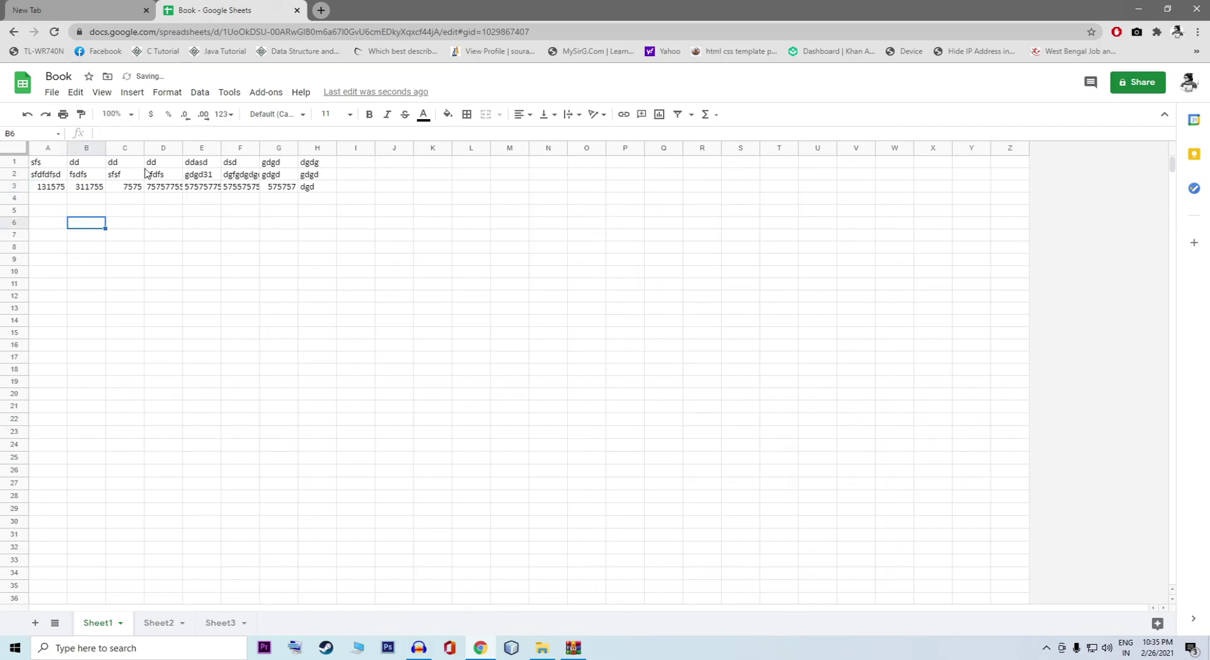
# - Download Book as Microsoft Excel (.xlsx) and open the downloaded Book.xlsx
pyautogui.click(50, 92)
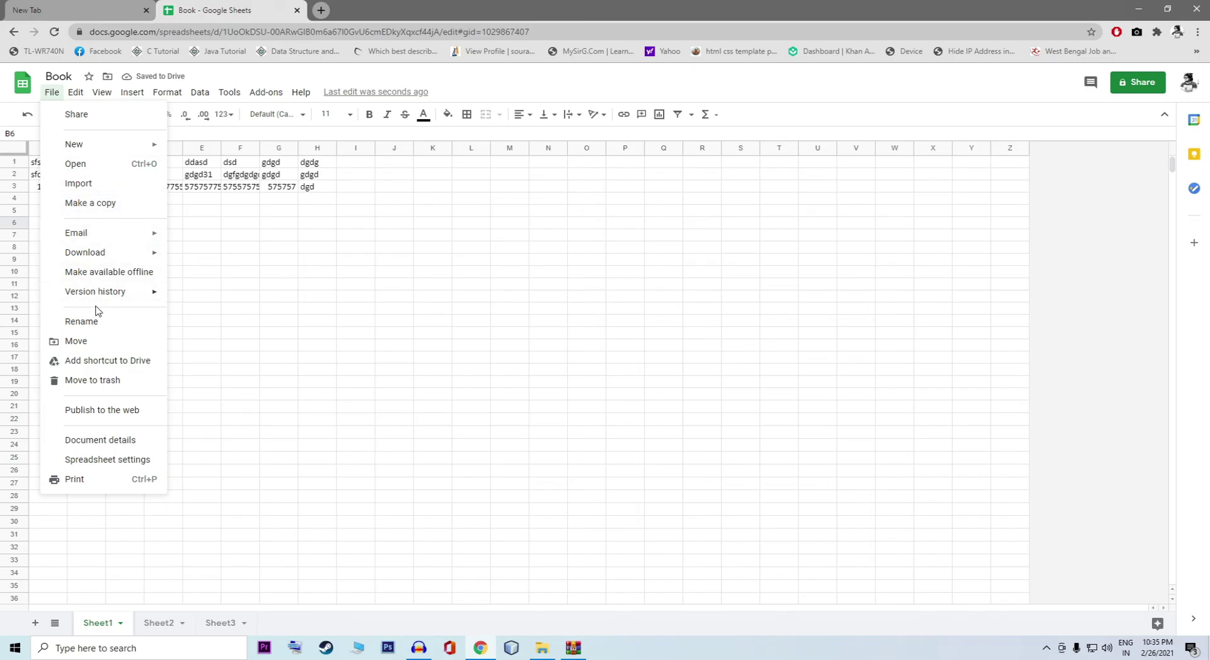
pyautogui.moveTo(119, 254)
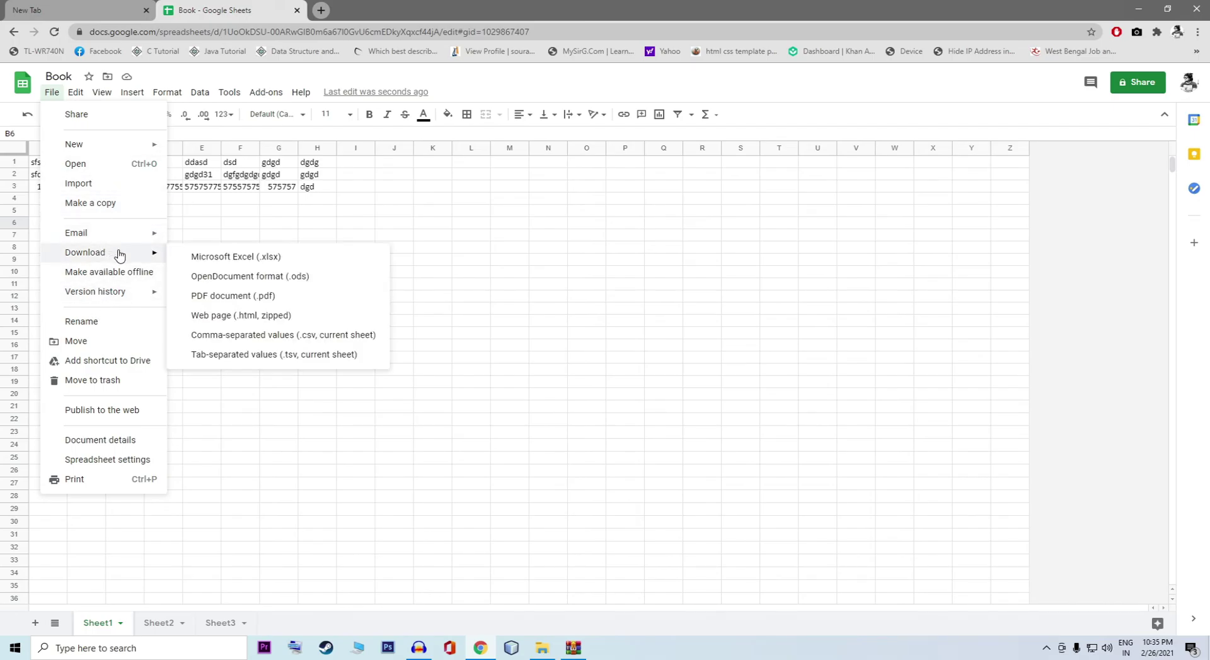
pyautogui.click(251, 261)
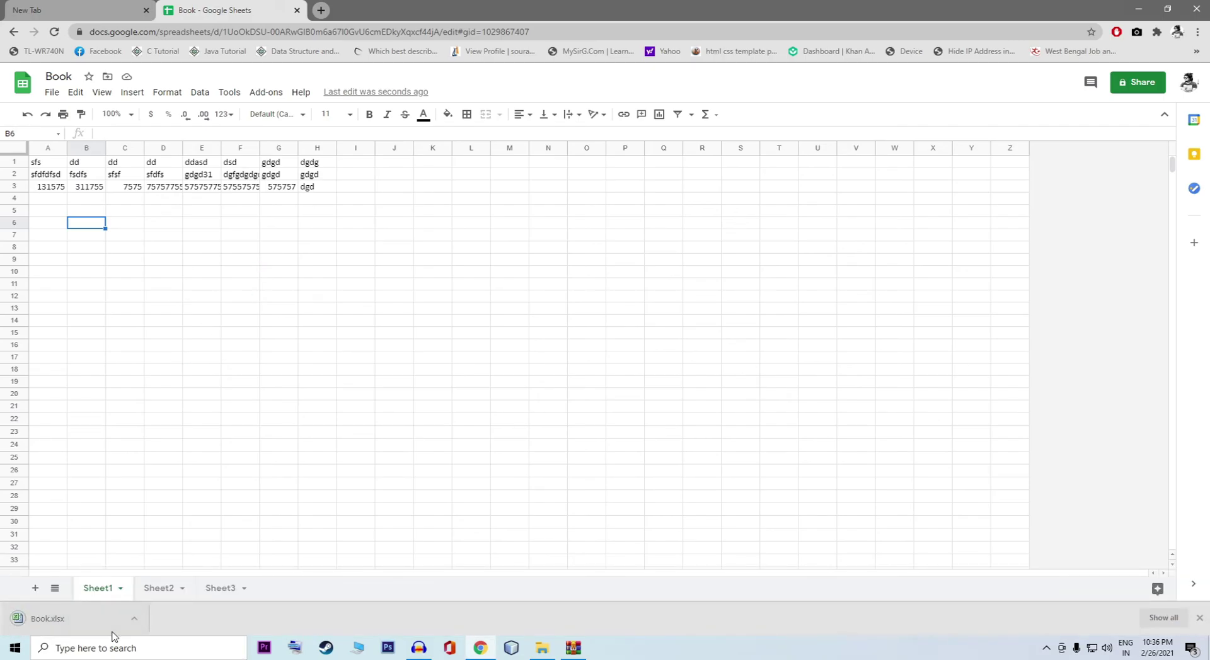
pyautogui.click(134, 619)
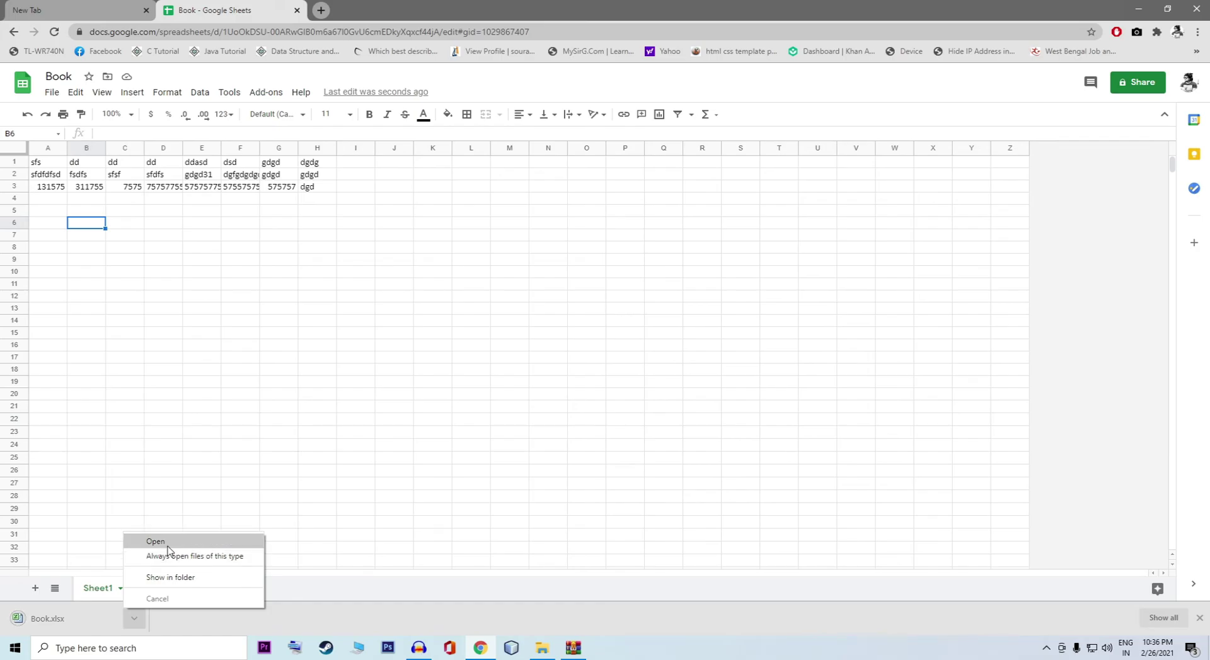
pyautogui.click(155, 542)
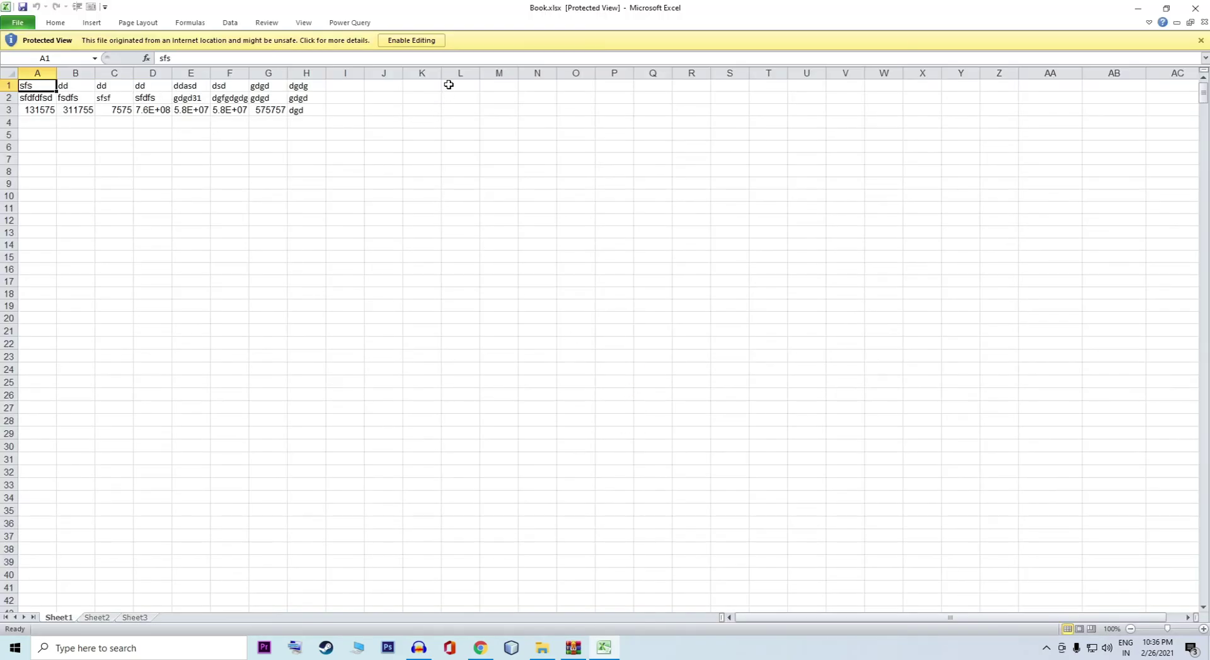
# - Enable editing, then enter dtgg in H2 and fg in H3
pyautogui.click(419, 41)
pyautogui.click(300, 129)
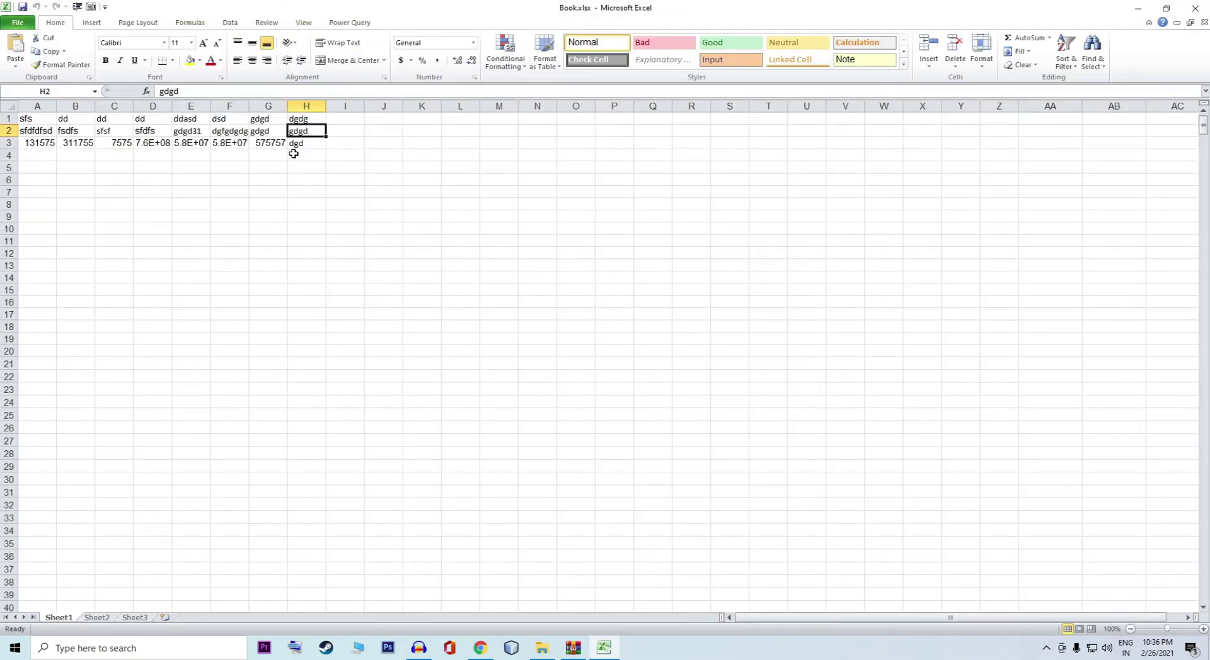
pyautogui.write('dtgg')
pyautogui.press('Return')
pyautogui.write('fg')
pyautogui.press('Return')
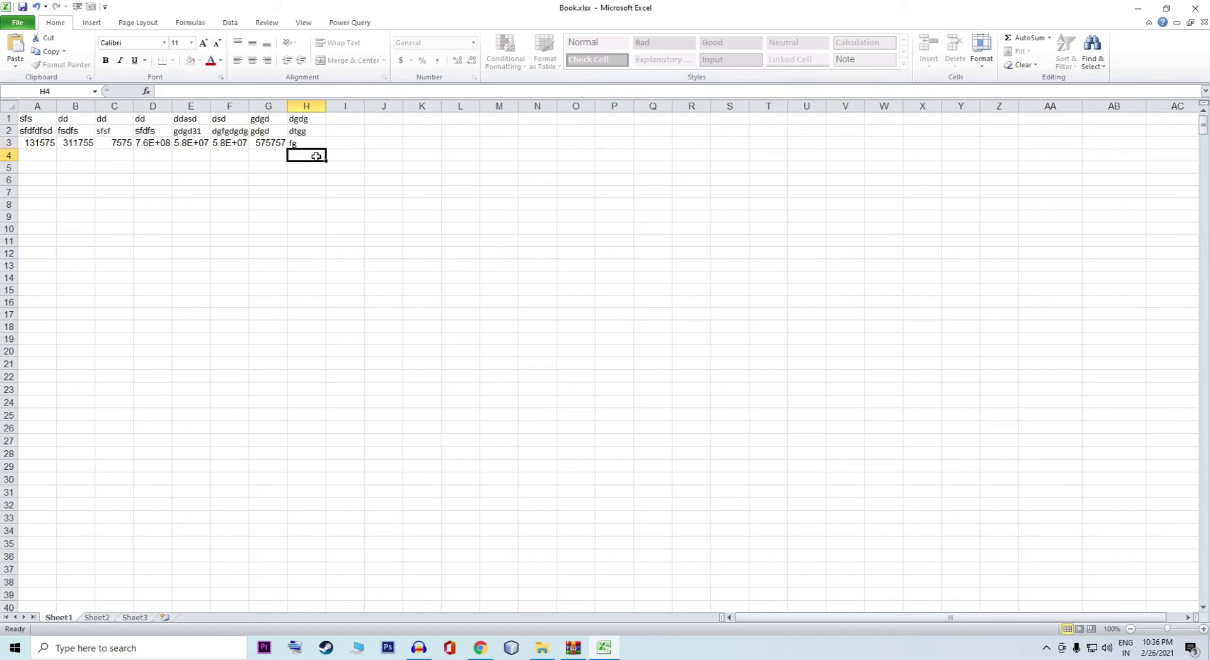
# - Check the values in E3 and H3 and show the Review tab
pyautogui.click(205, 151)
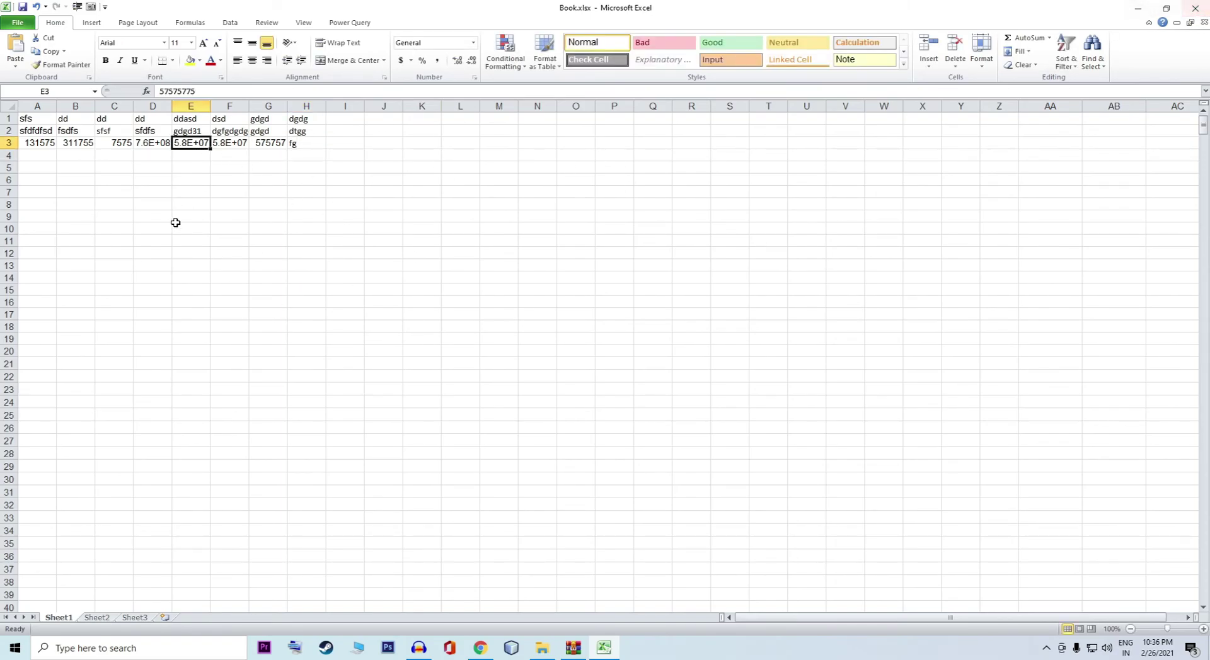
pyautogui.click(267, 22)
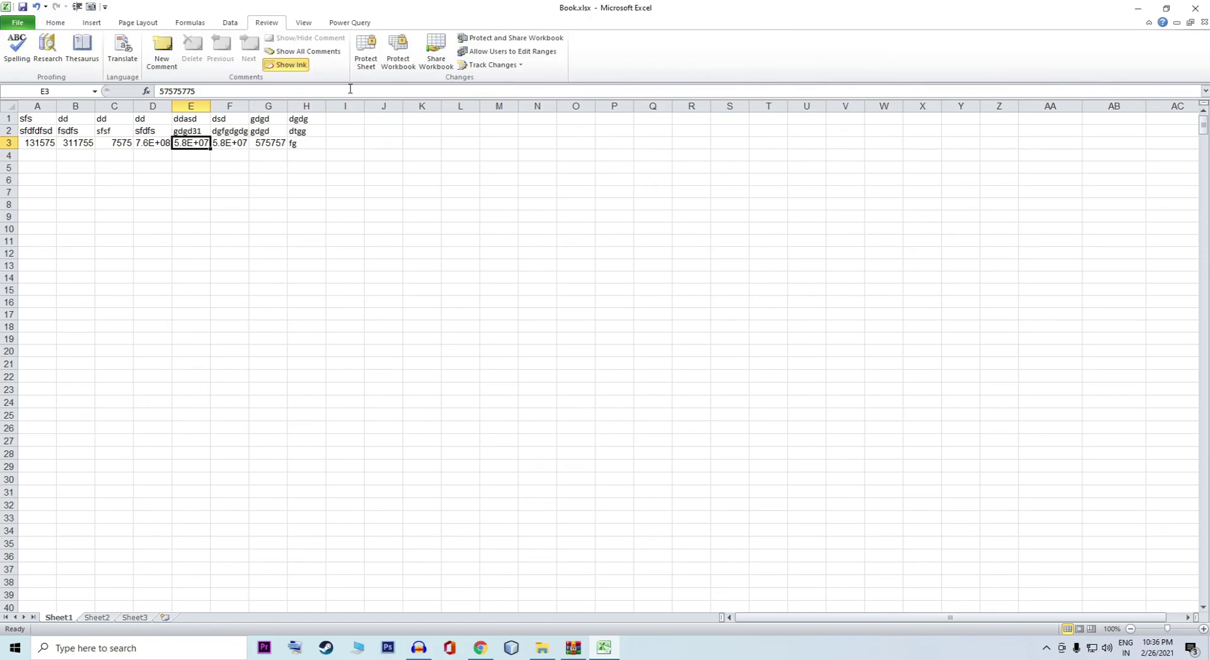
pyautogui.click(304, 182)
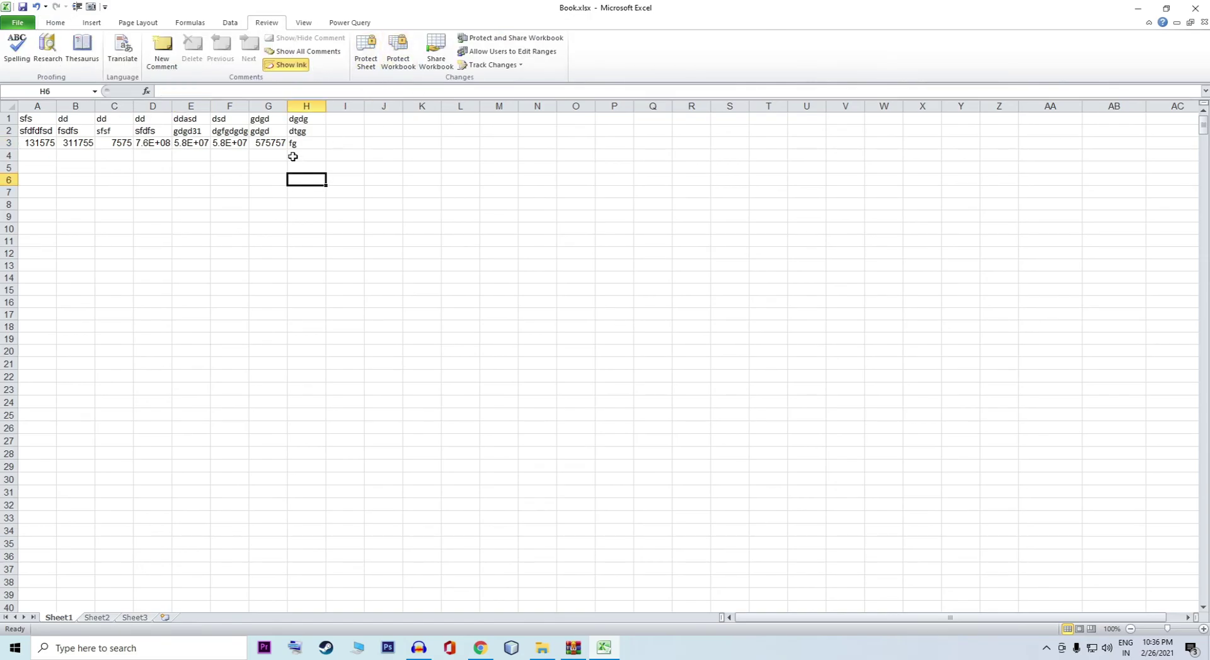
pyautogui.click(306, 146)
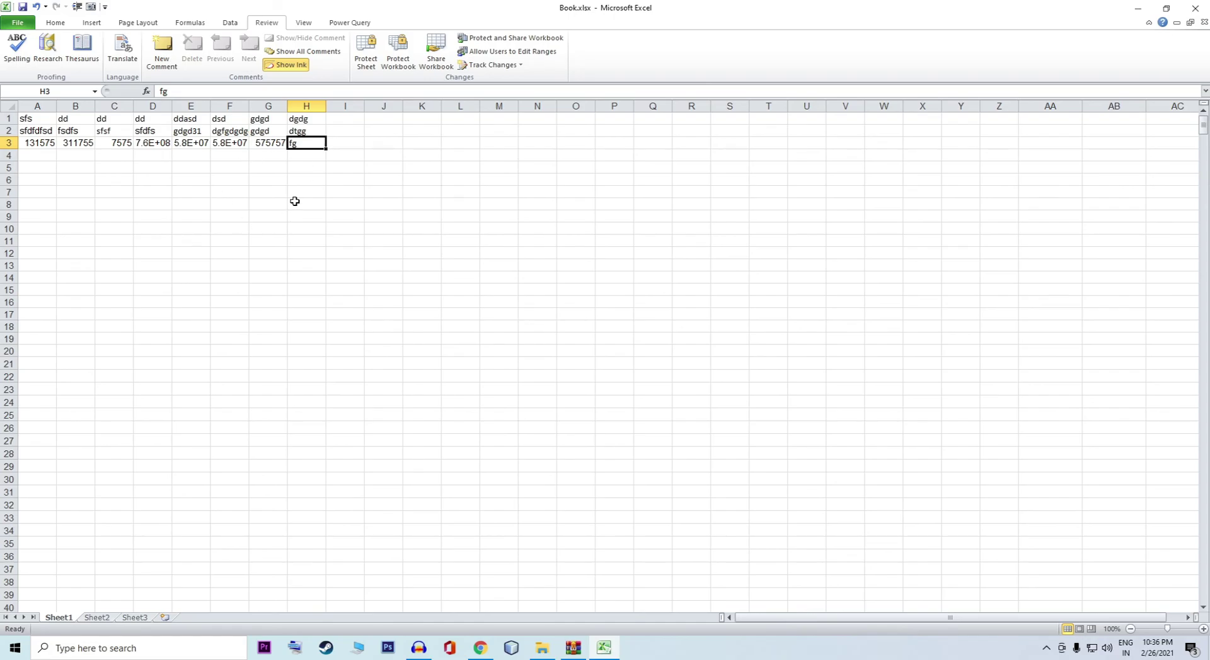